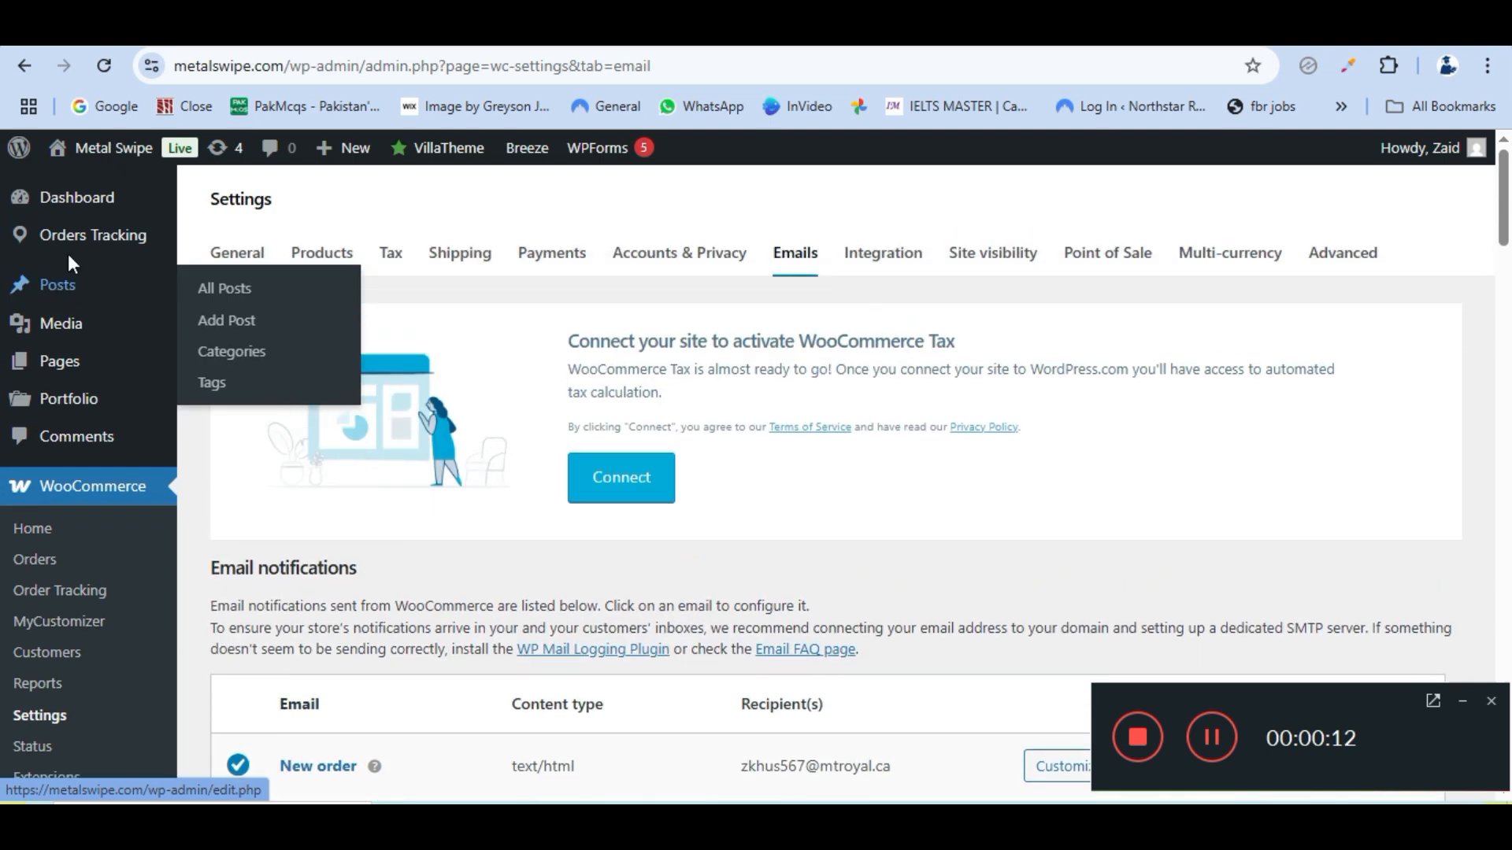
# View the store's front page and return to the WordPress admin dashboard.
pyautogui.click(95, 162)
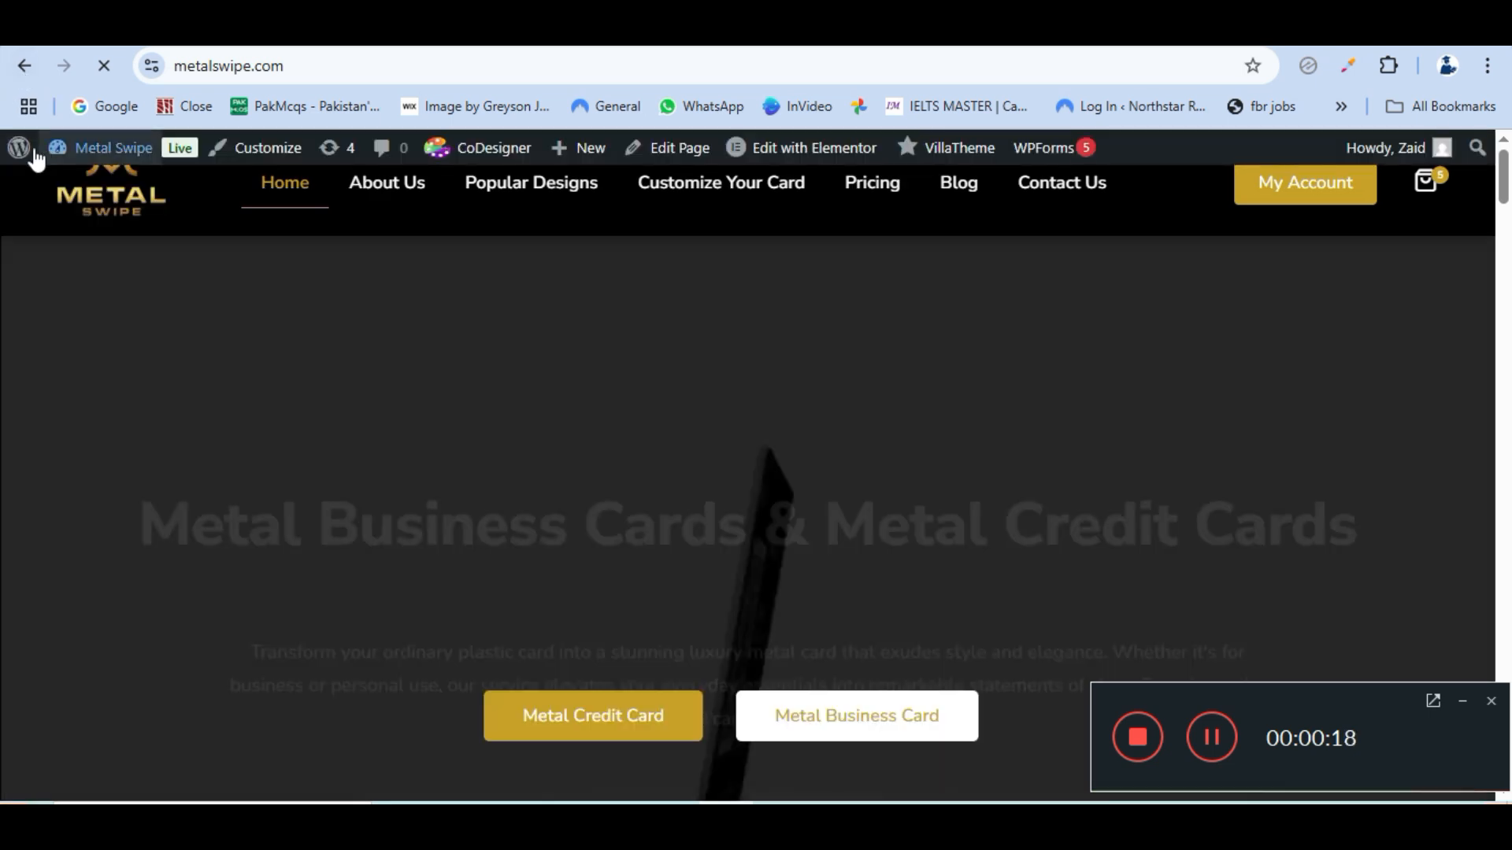
pyautogui.moveTo(18, 148)
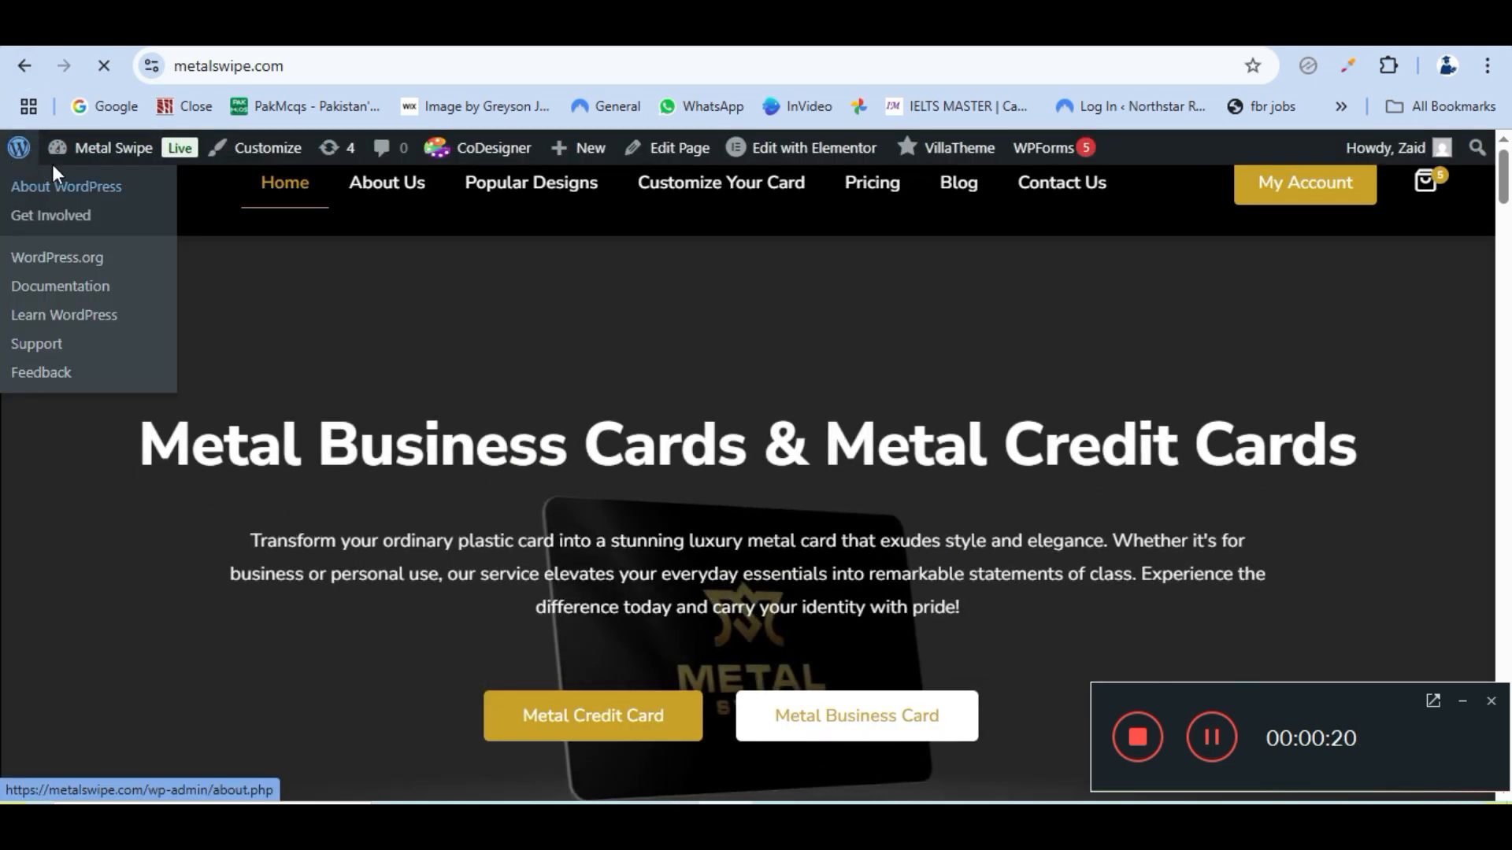
pyautogui.moveTo(79, 149)
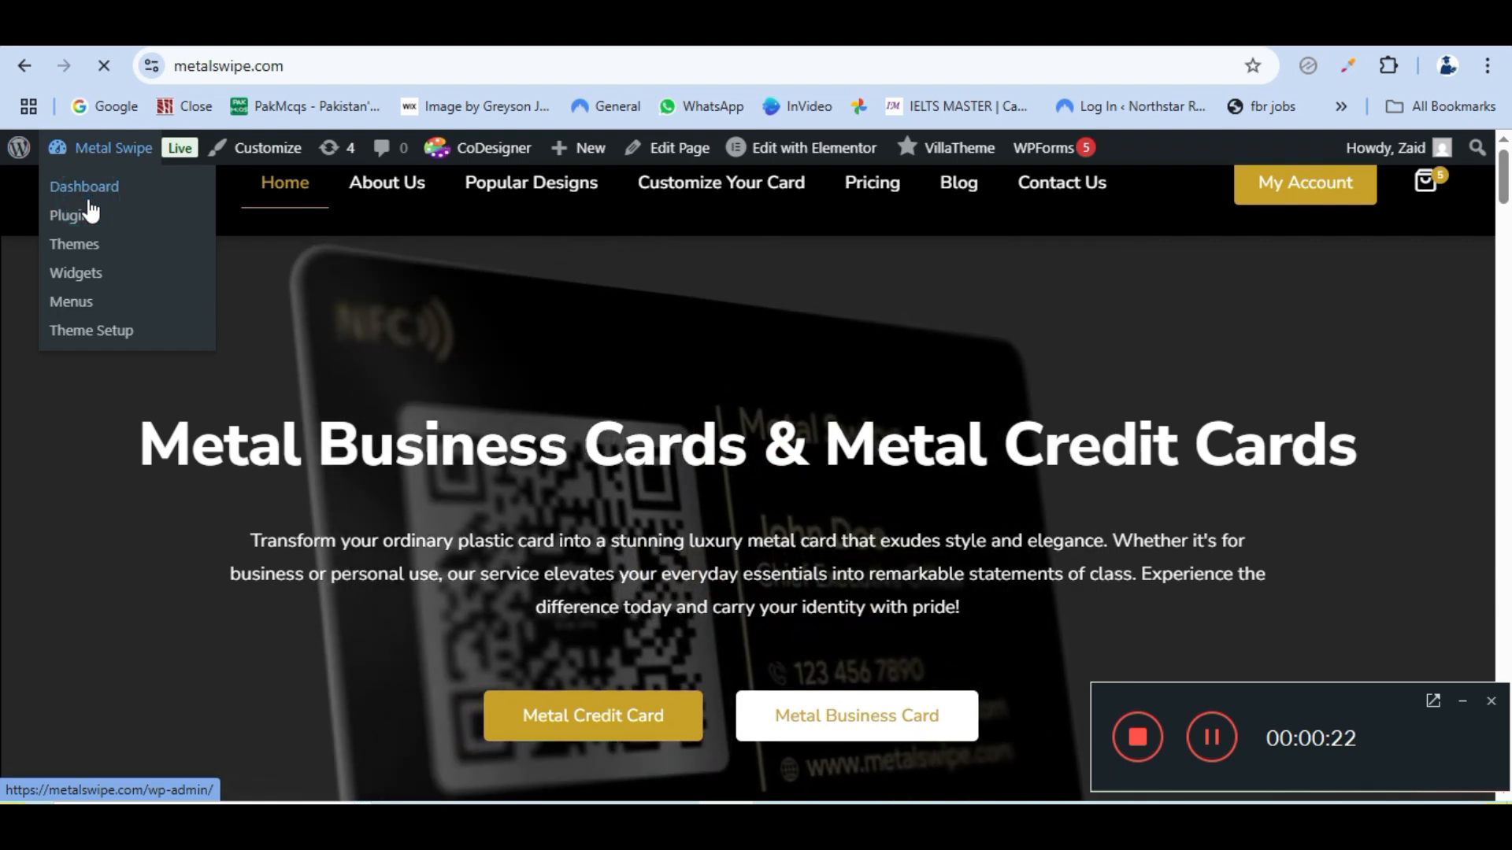
pyautogui.click(89, 201)
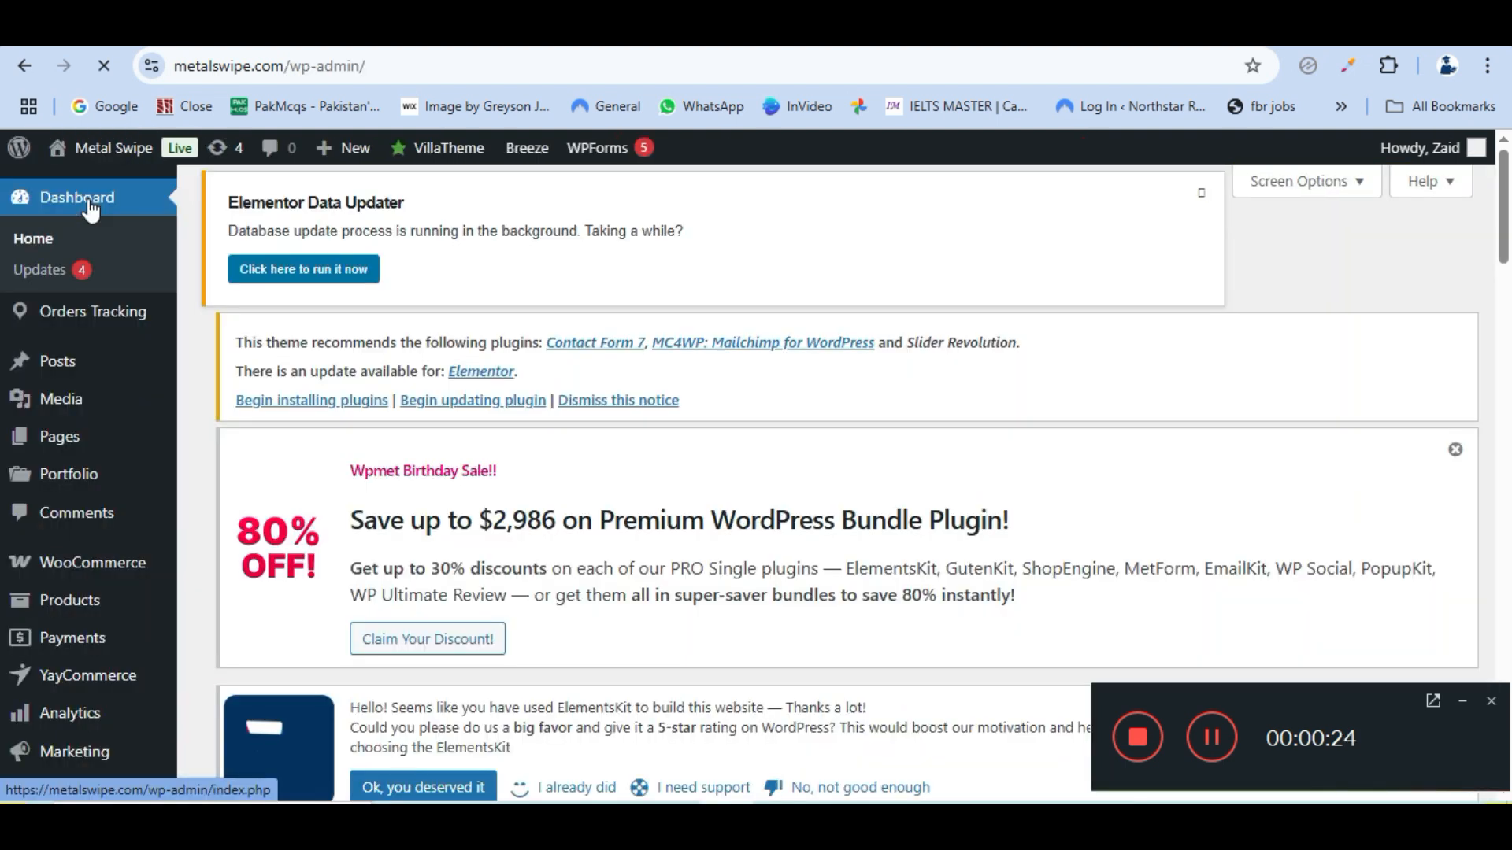
# Open the store's list of marketing coupons.
pyautogui.scroll(-7, 61, 421)
pyautogui.moveTo(72, 482)
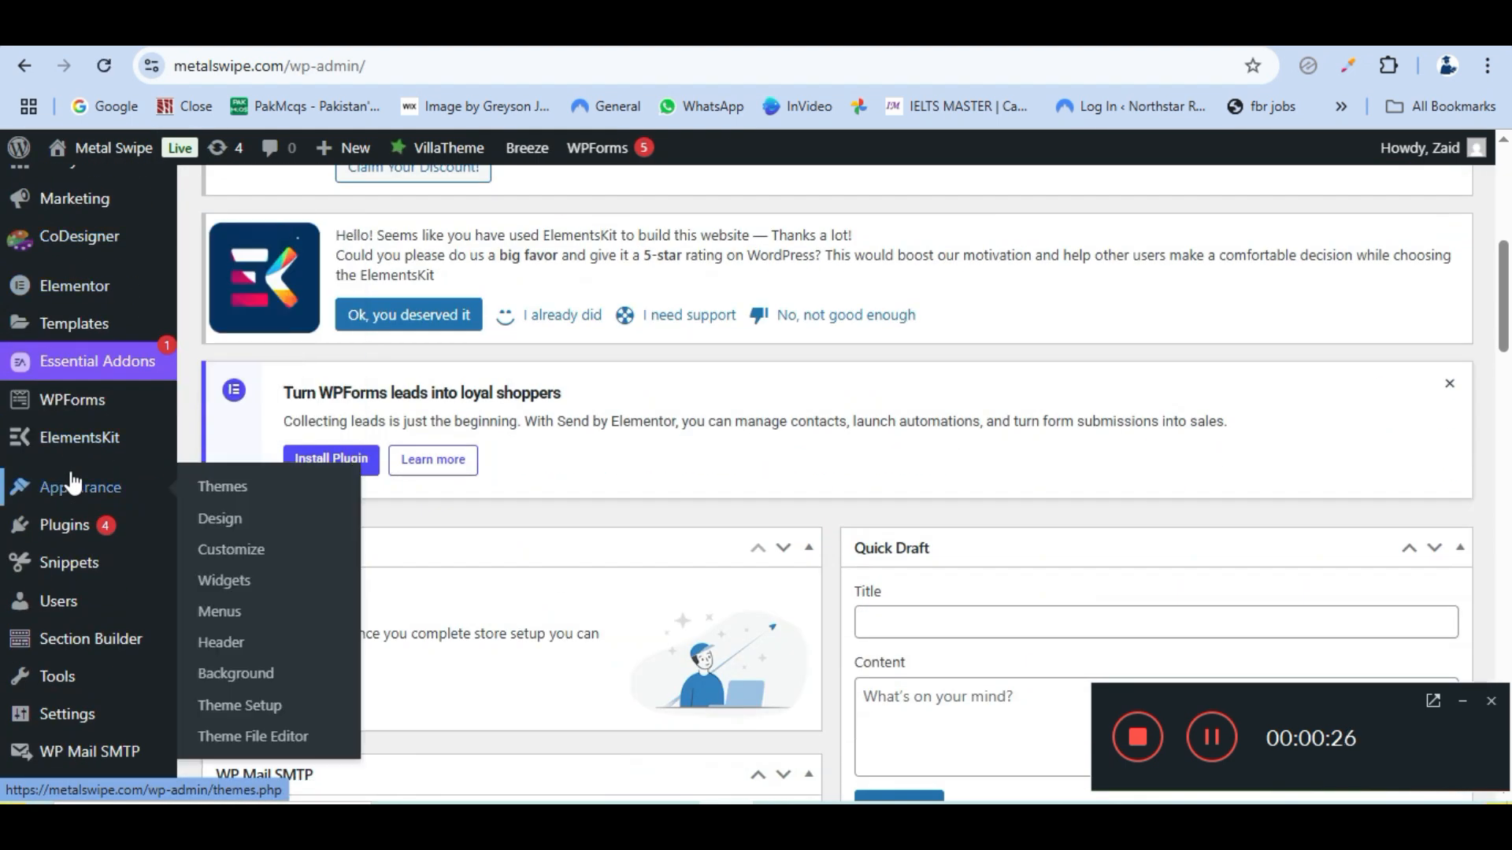
pyautogui.scroll(-3, 72, 482)
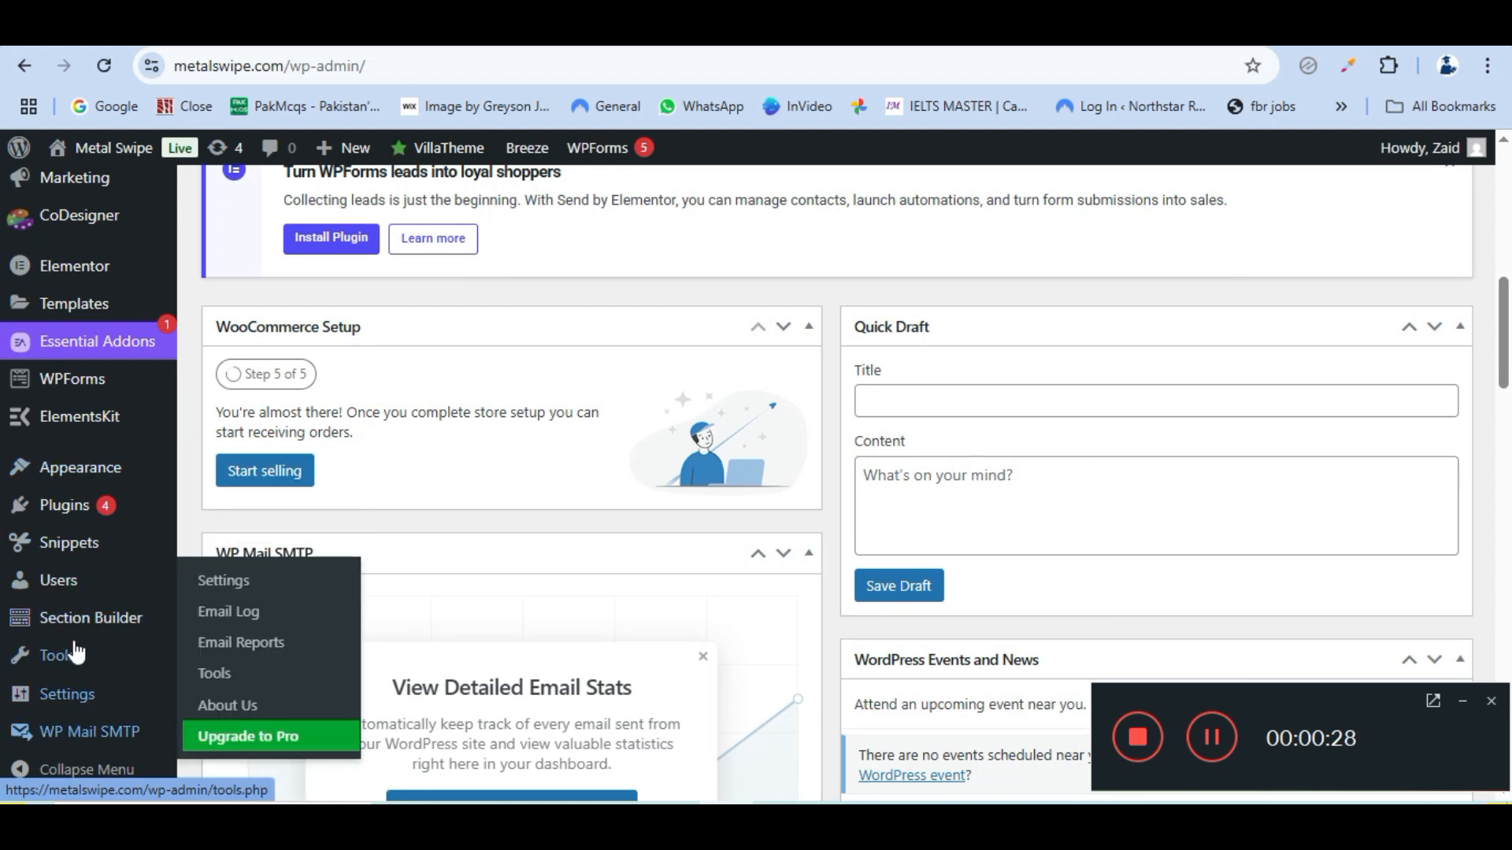
pyautogui.scroll(3, 91, 446)
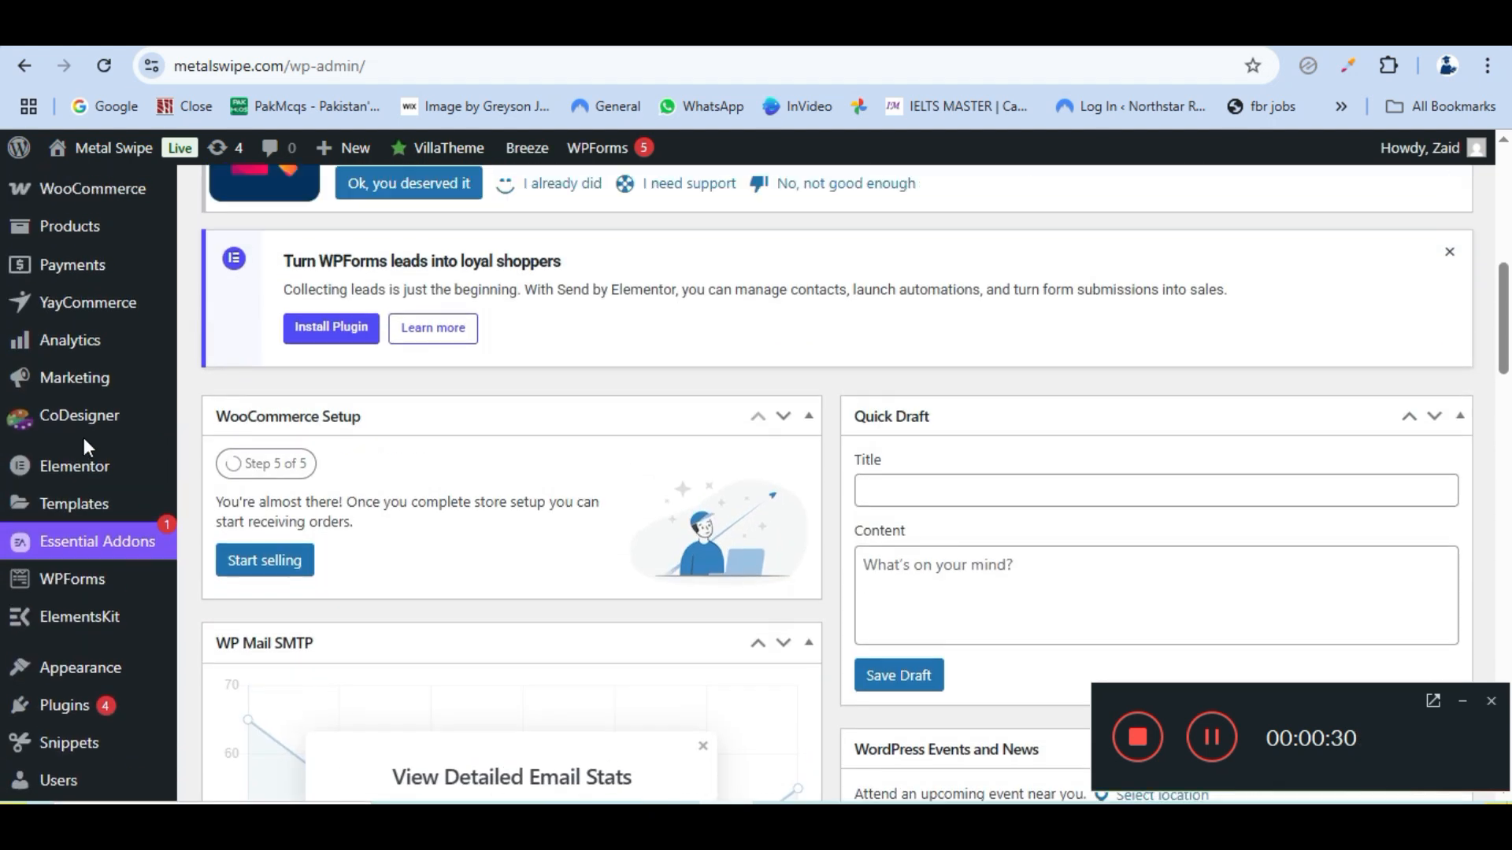
pyautogui.moveTo(60, 409)
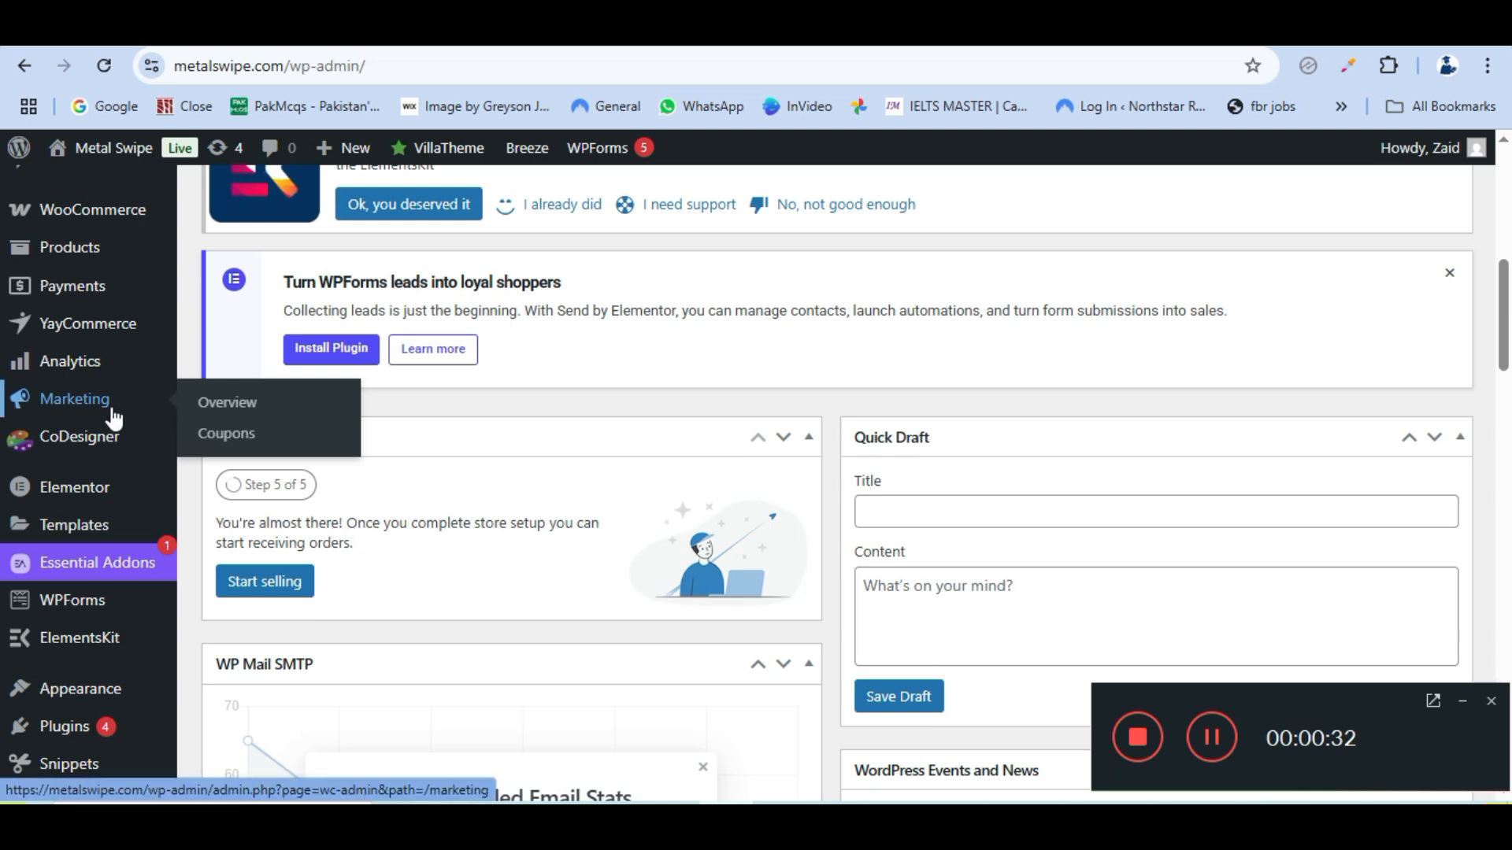
pyautogui.click(226, 435)
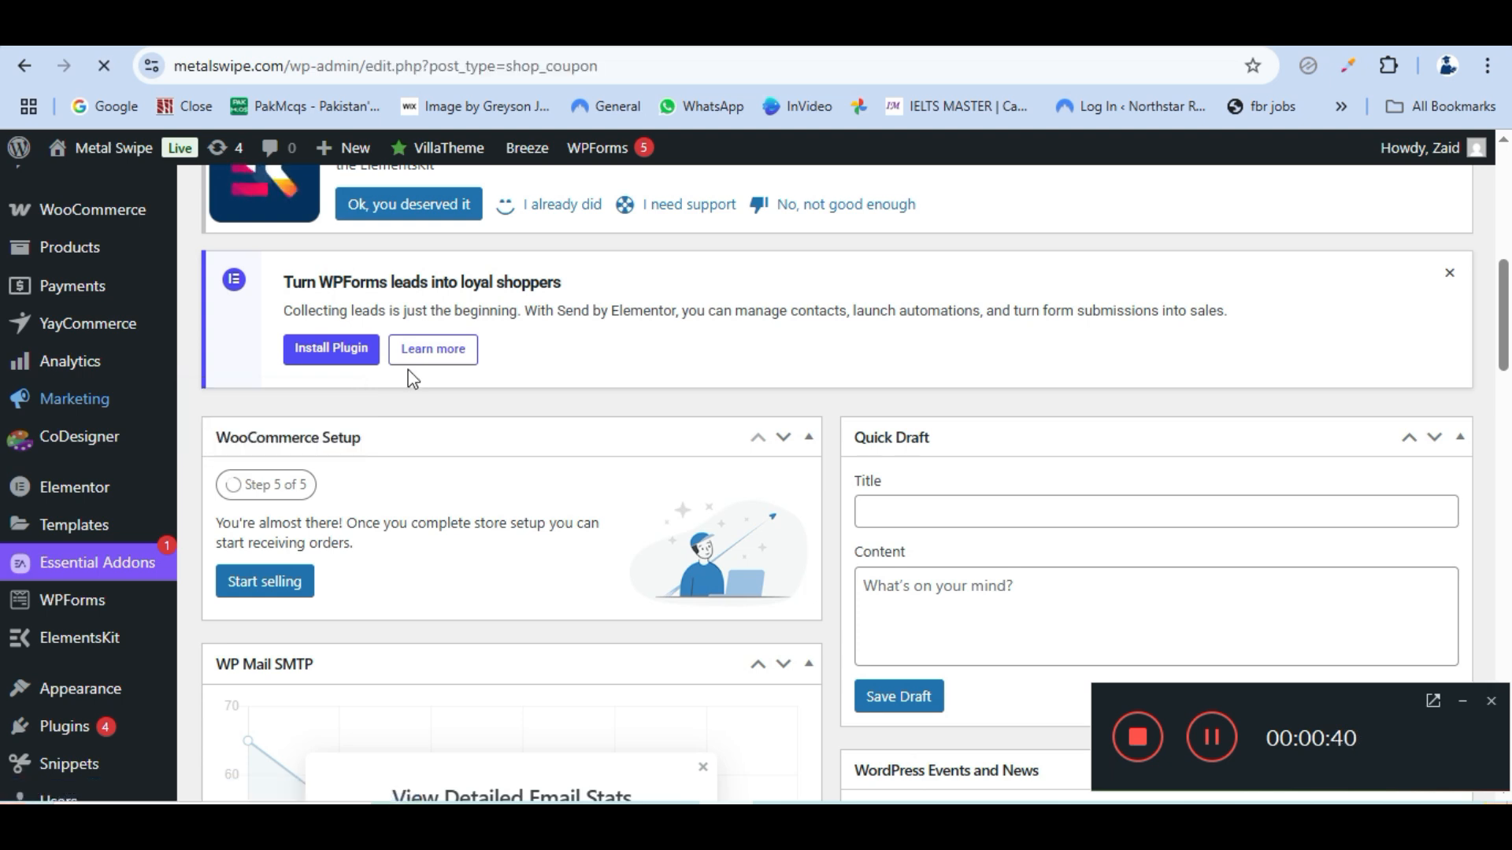
# Move the existing metalswipe coupon to the trash.
pyautogui.scroll(-4, 496, 375)
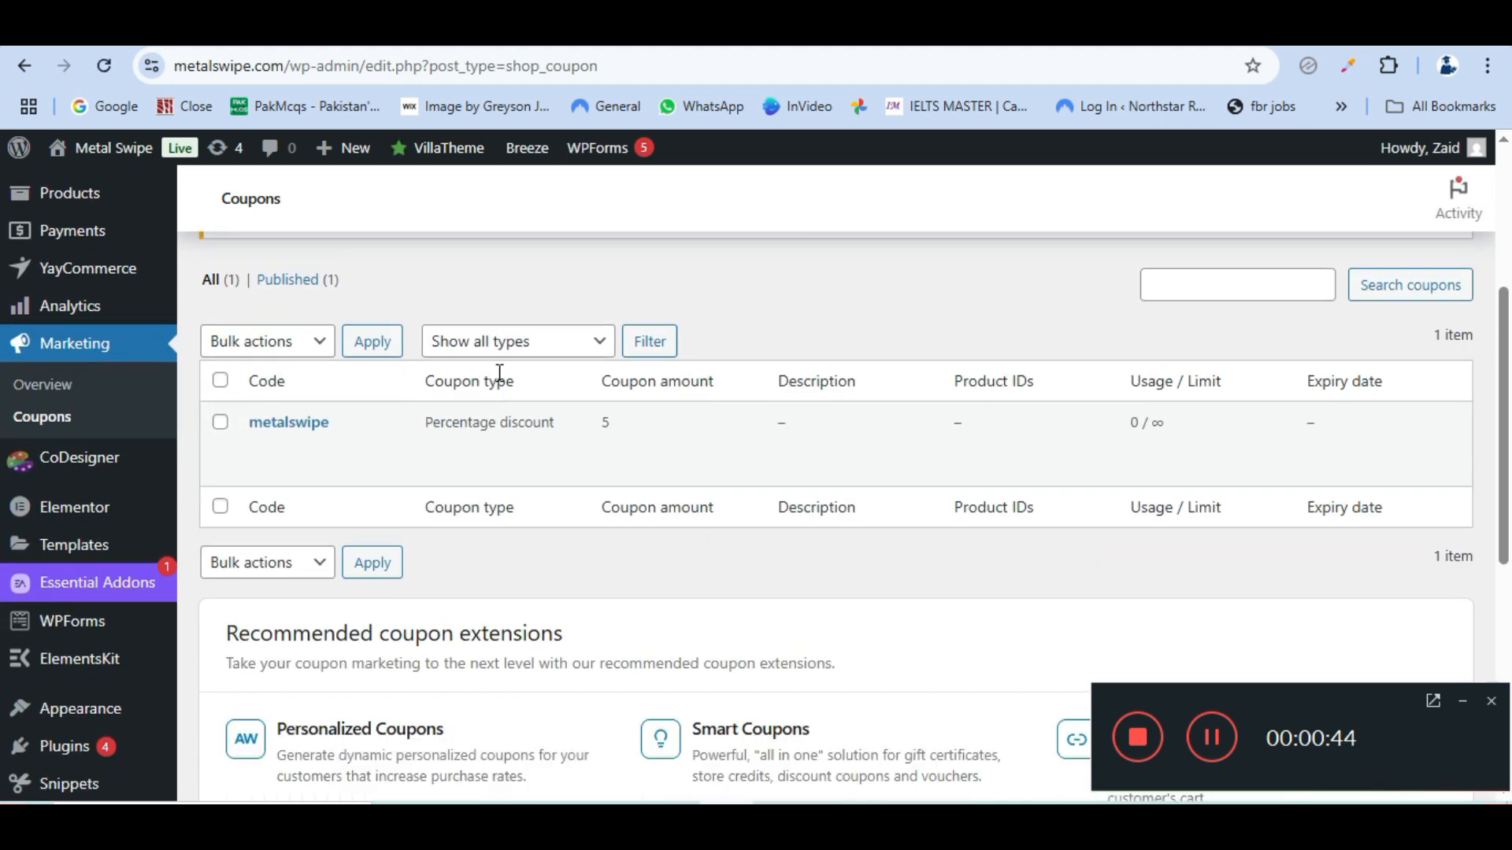
pyautogui.moveTo(339, 412)
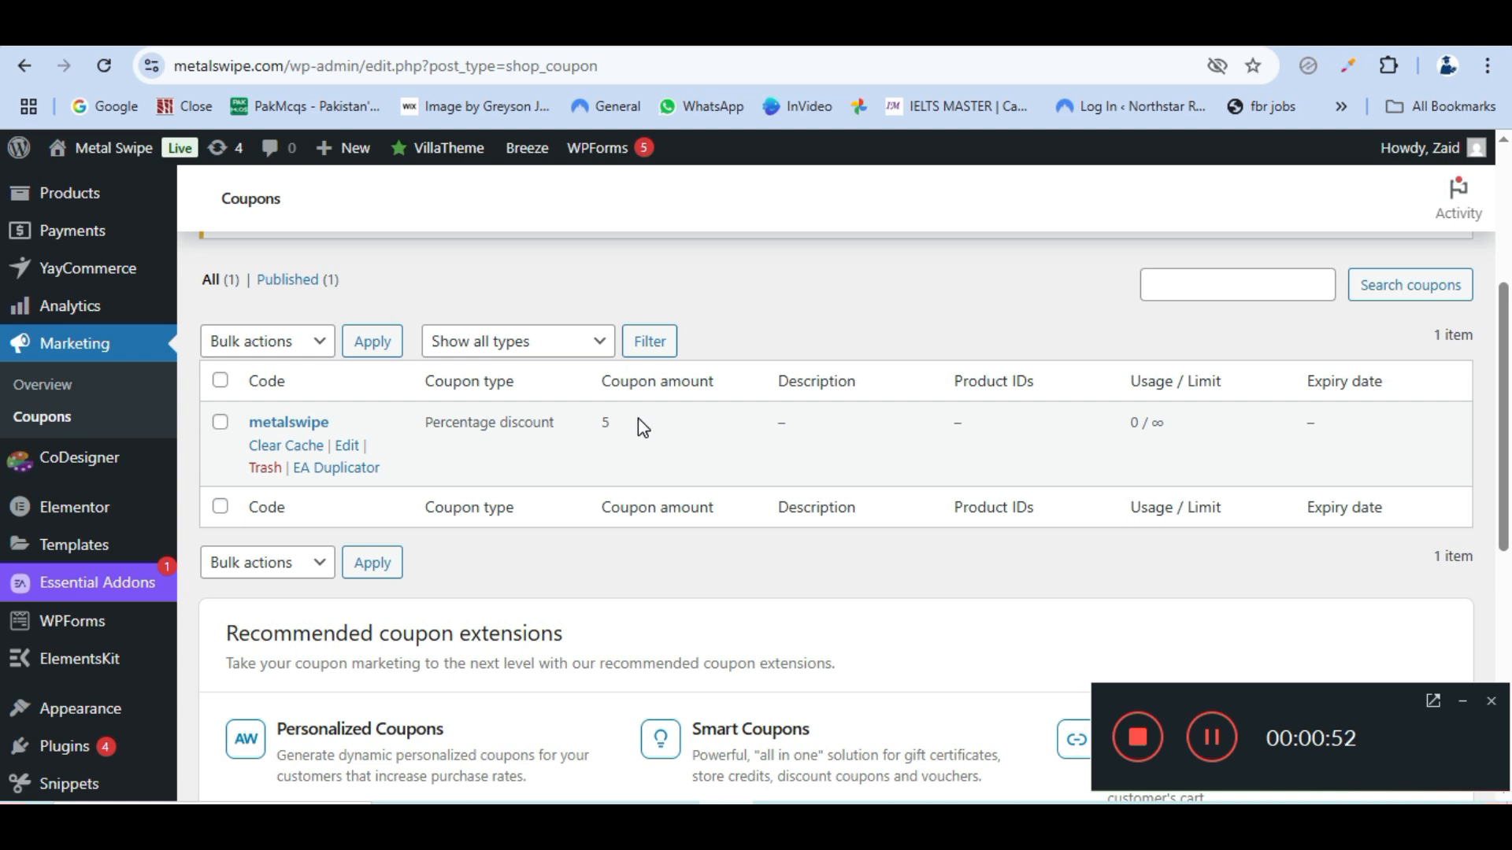
pyautogui.scroll(4, 638, 418)
pyautogui.scroll(-4, 638, 419)
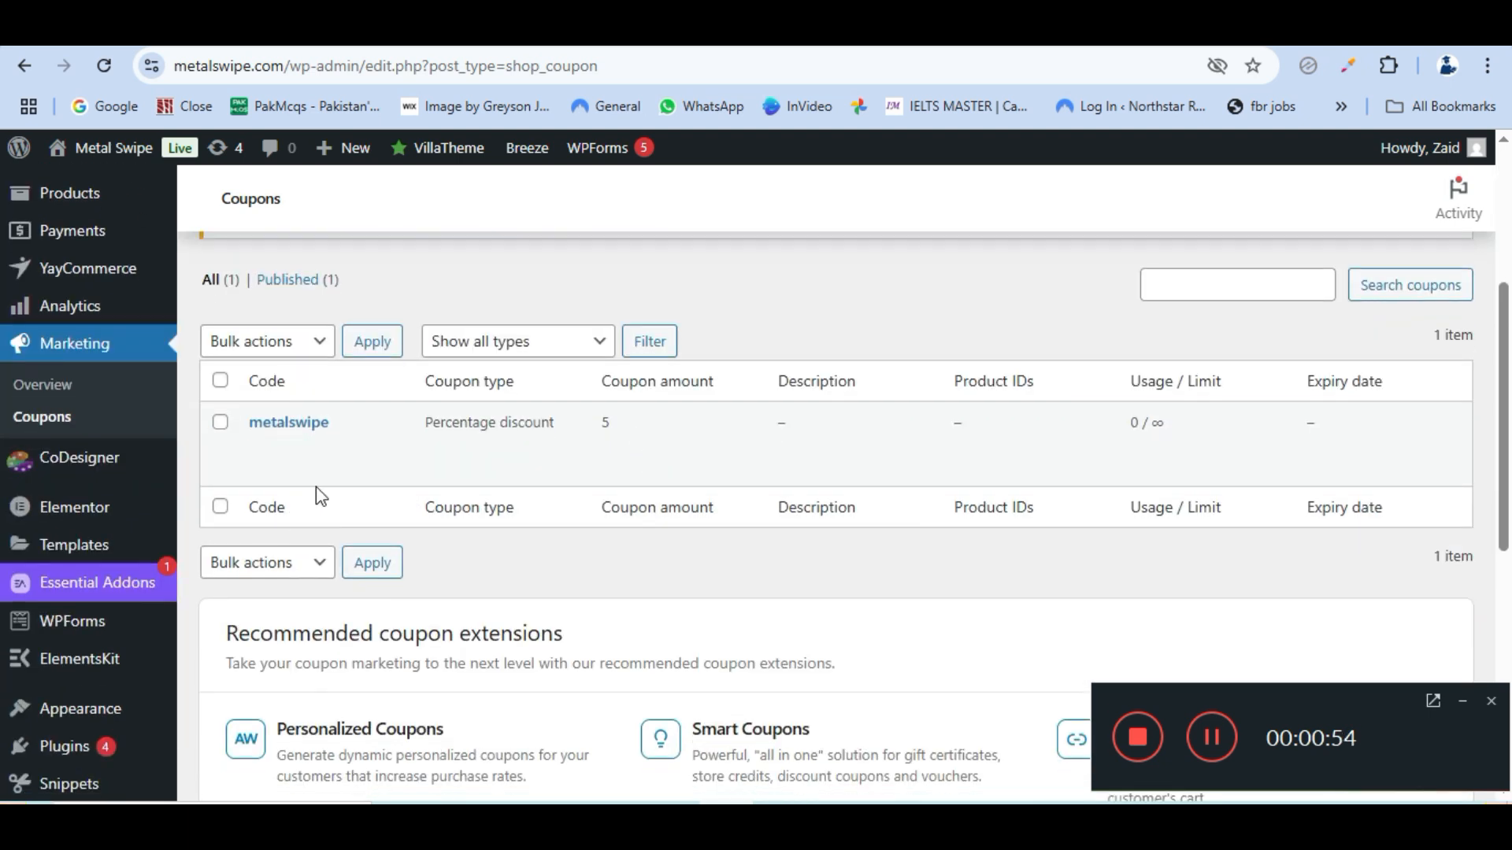
pyautogui.click(265, 470)
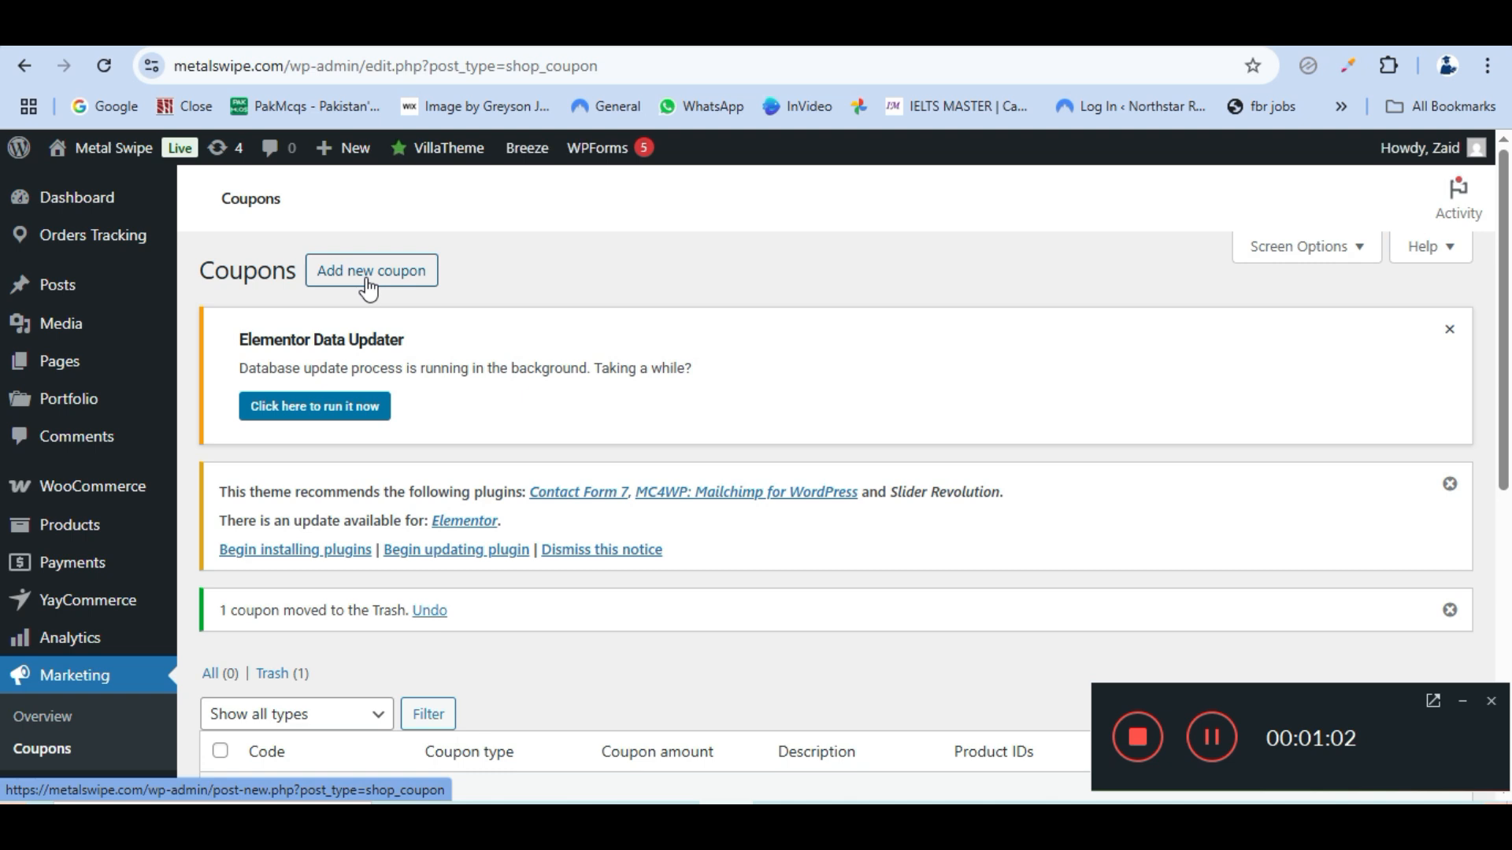
# Start a new coupon and enter myfirstcoupon as its code.
pyautogui.click(372, 285)
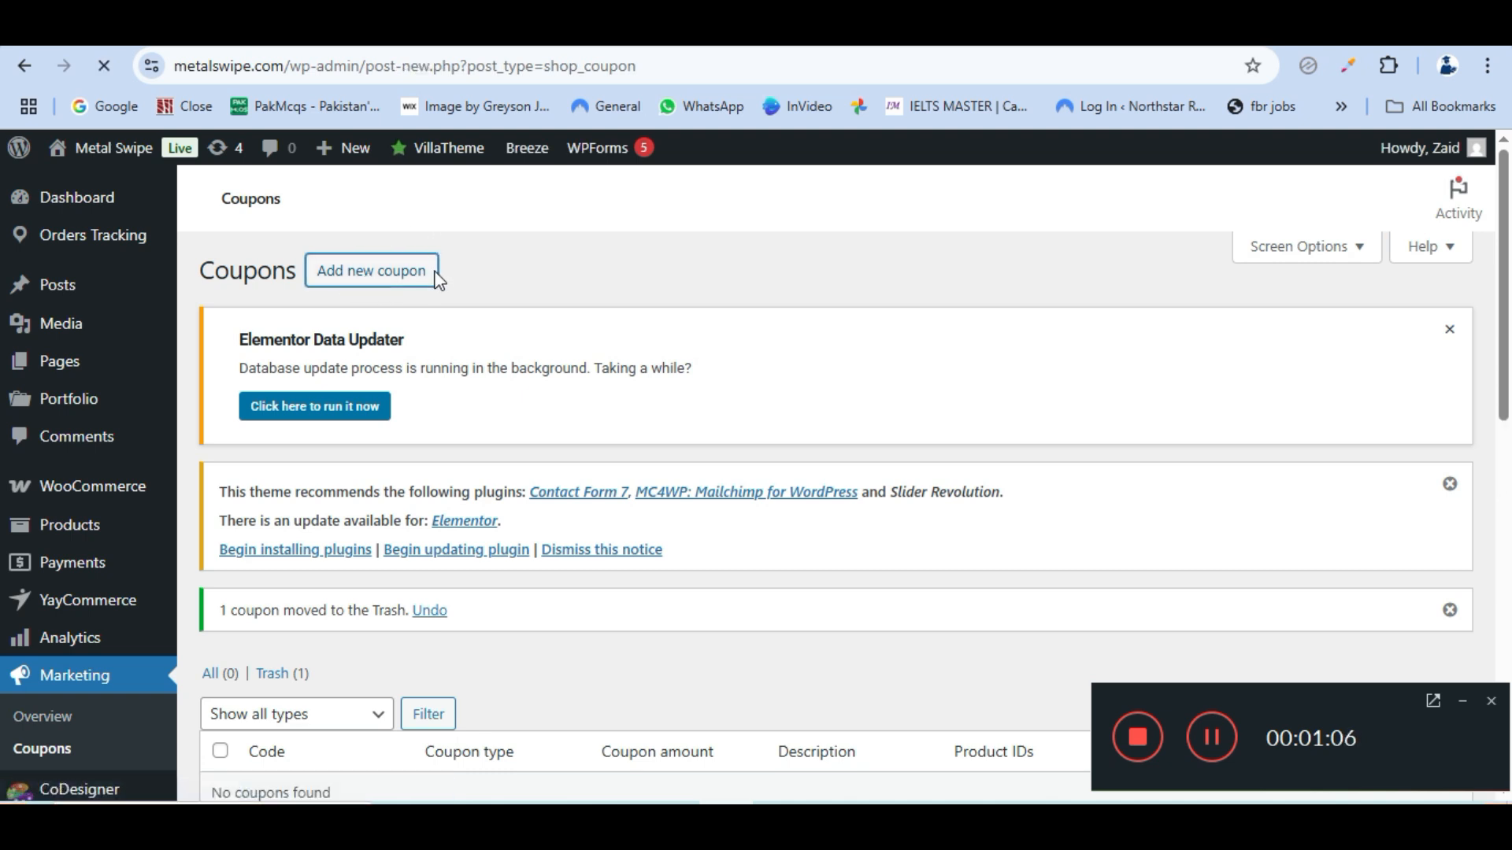
pyautogui.scroll(-3, 569, 313)
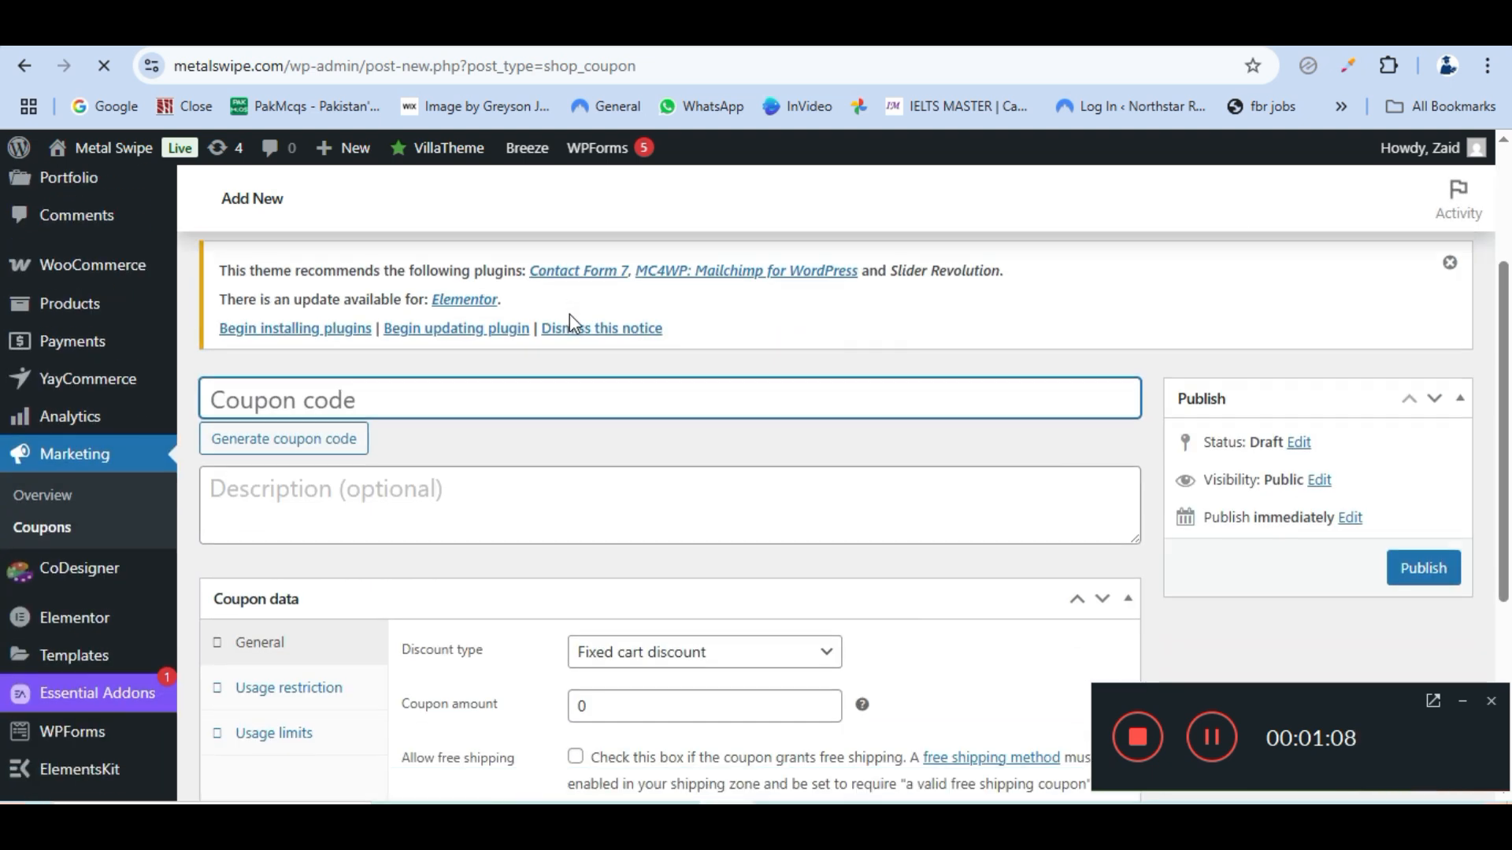
pyautogui.scroll(-2, 569, 313)
pyautogui.scroll(2, 572, 376)
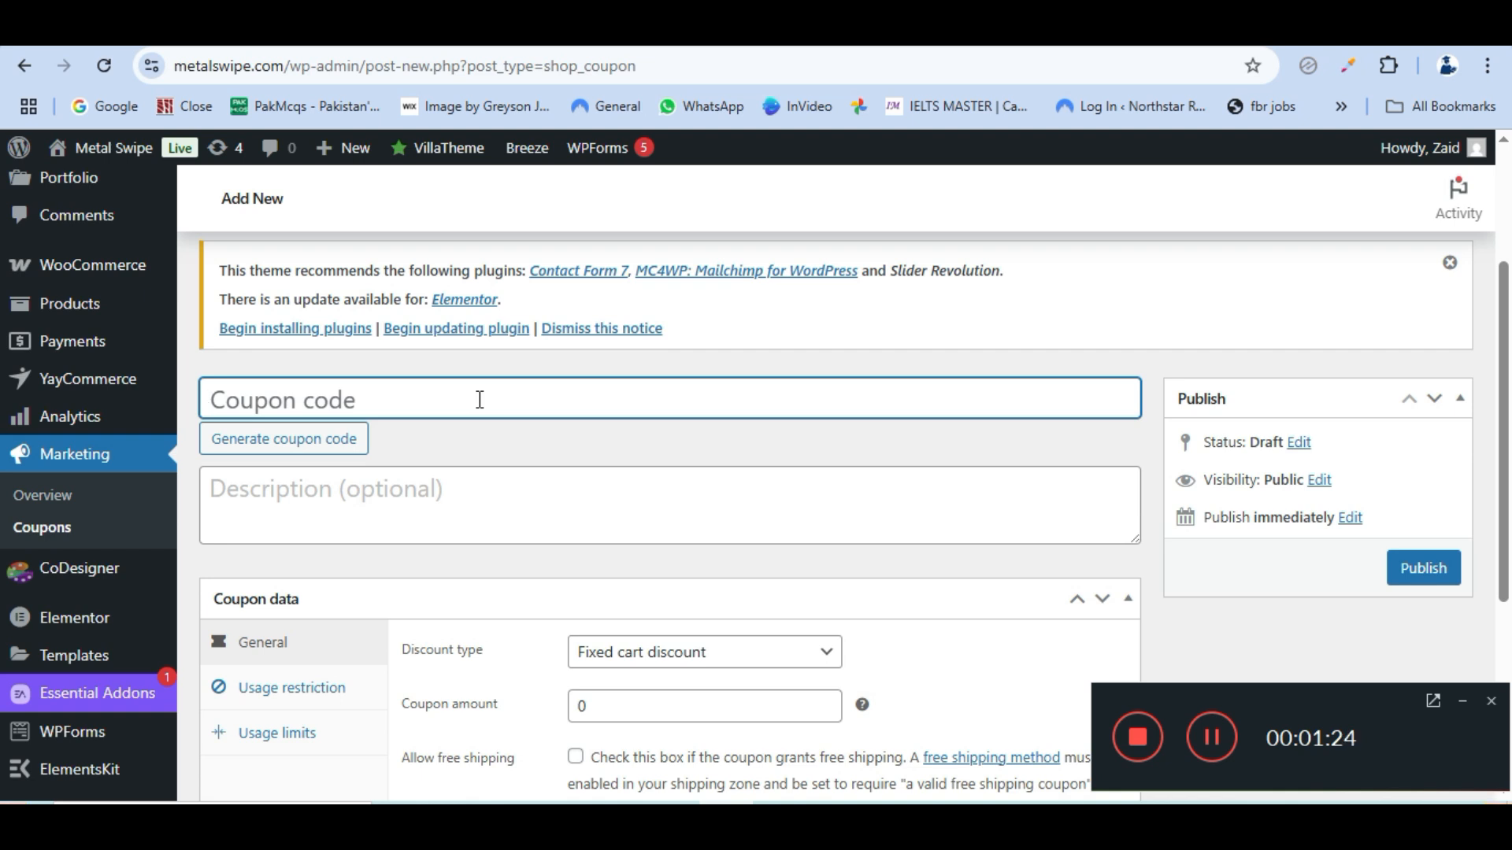
pyautogui.write('my')
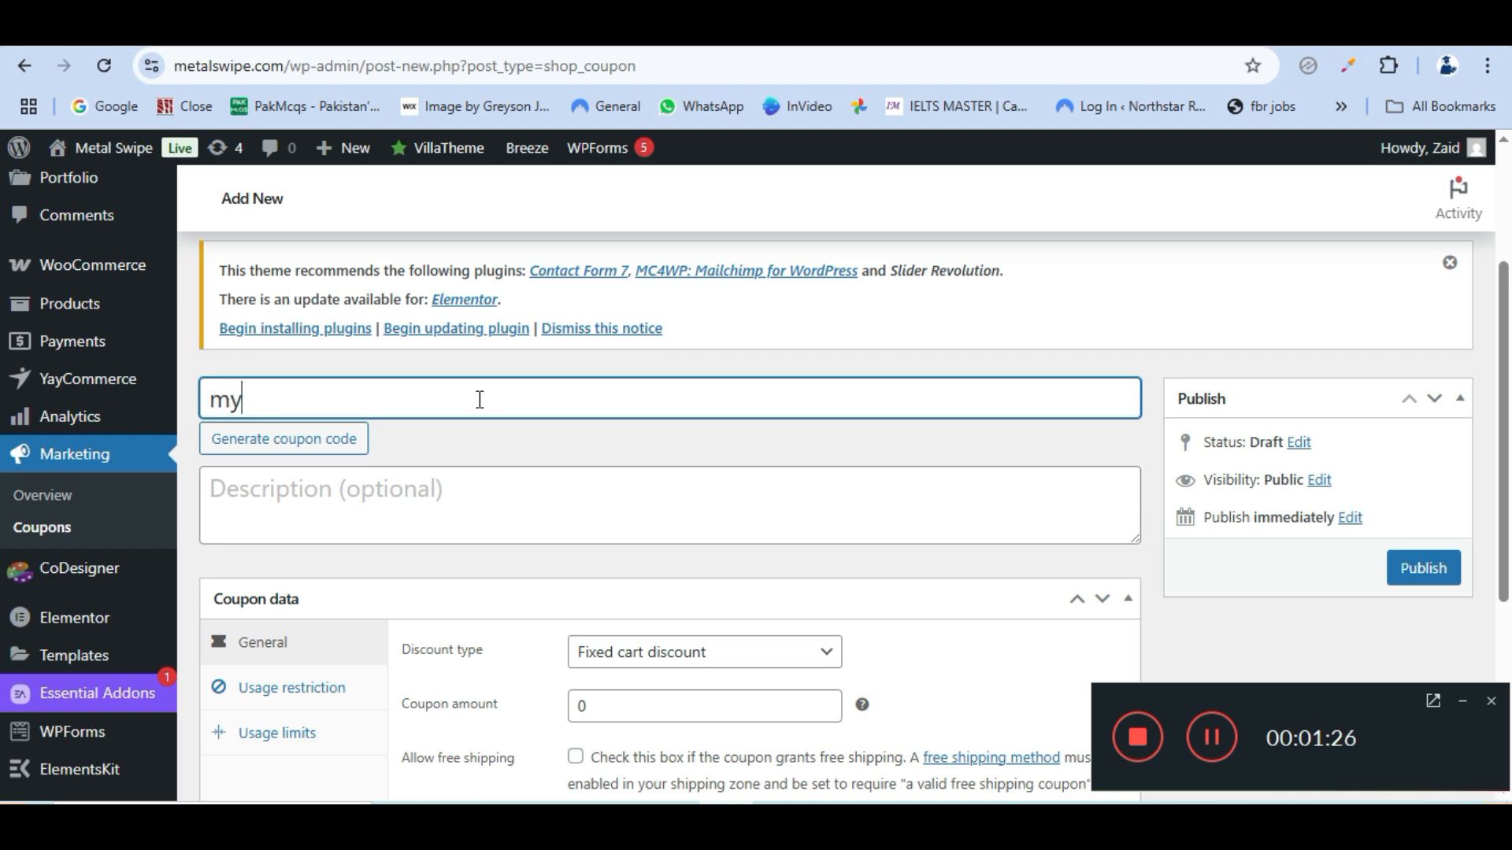
pyautogui.write('firs')
pyautogui.write('tco')
pyautogui.write('oup')
pyautogui.write('on')
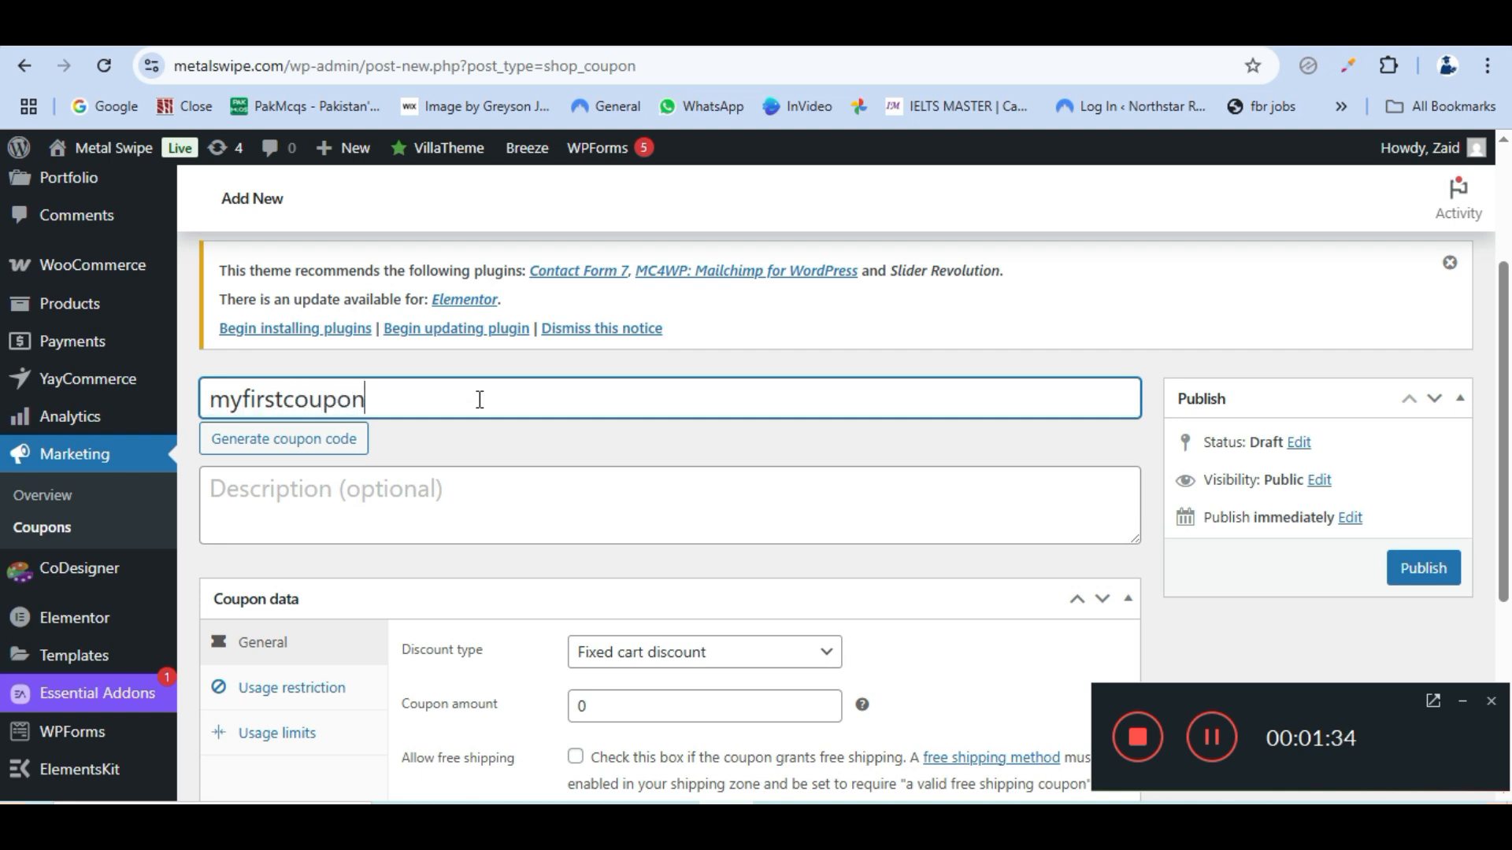
pyautogui.moveTo(370, 399); pyautogui.dragTo(195, 403)
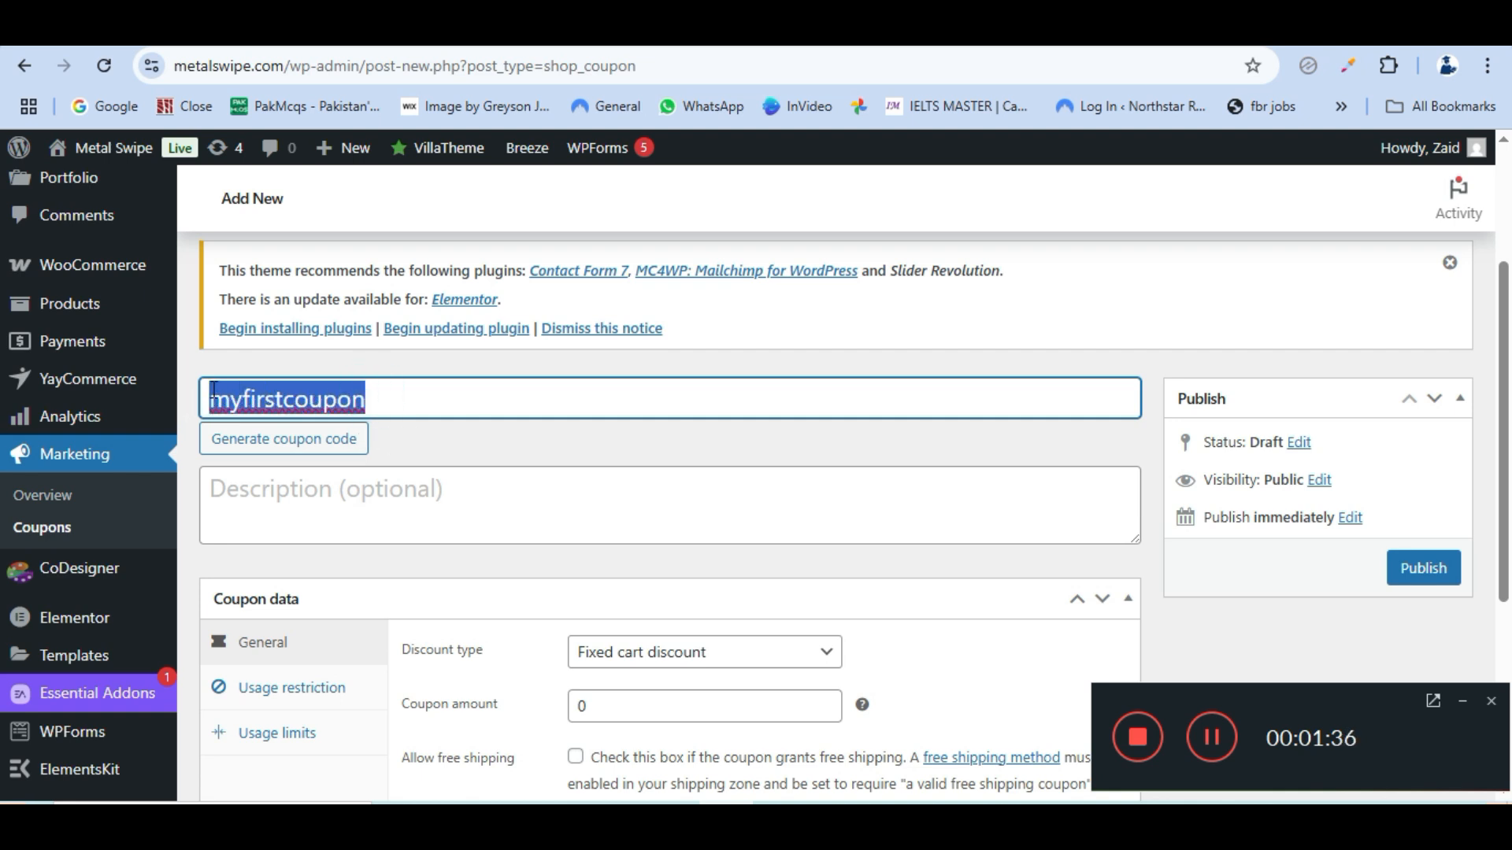
pyautogui.scroll(-2, 398, 395)
pyautogui.click(403, 383)
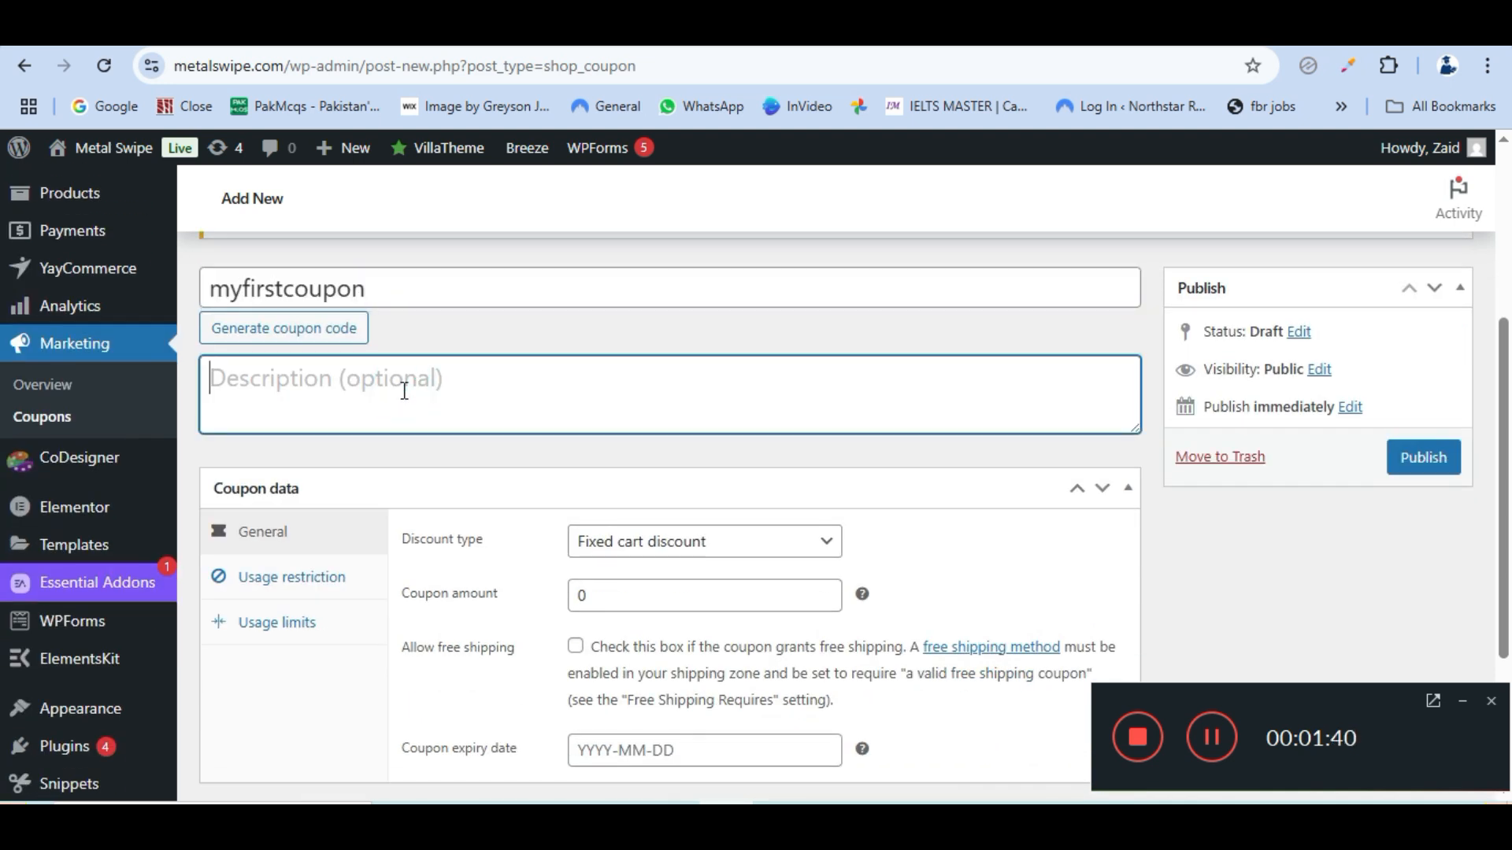
pyautogui.scroll(-2, 538, 483)
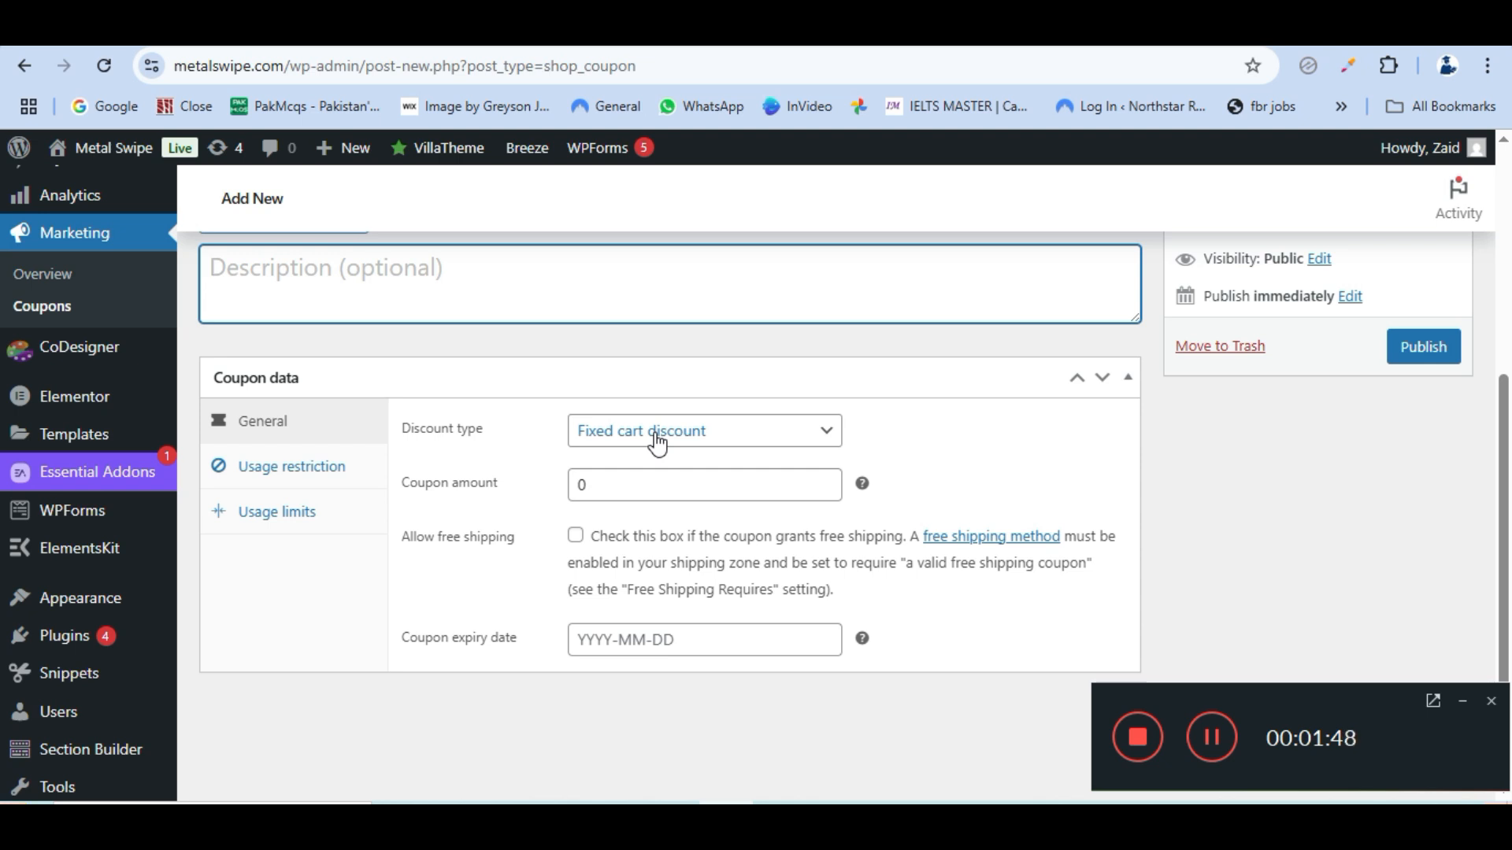
pyautogui.scroll(2, 530, 482)
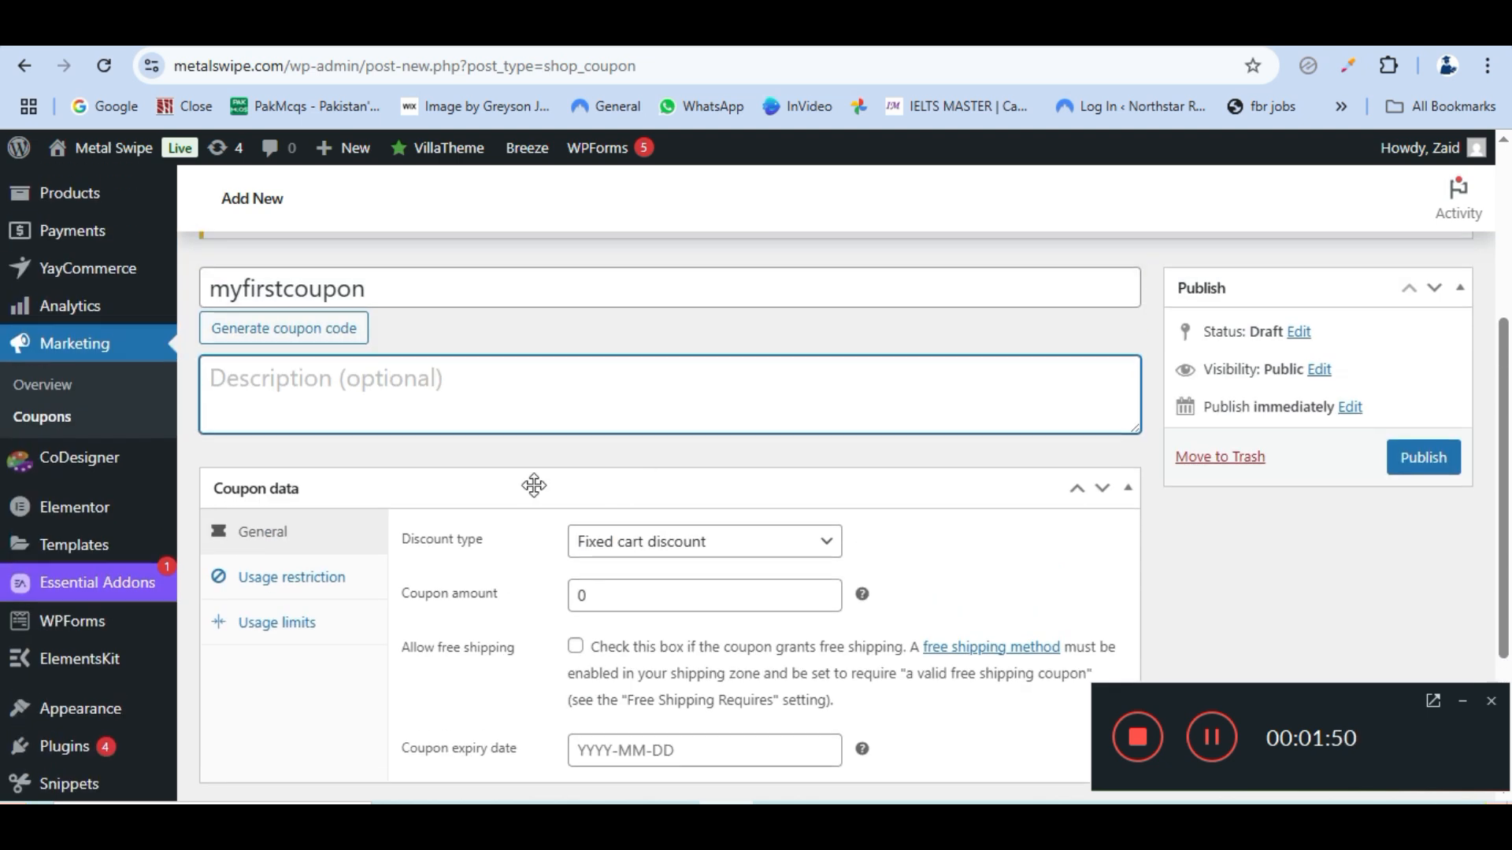
pyautogui.moveTo(400, 293); pyautogui.dragTo(212, 299)
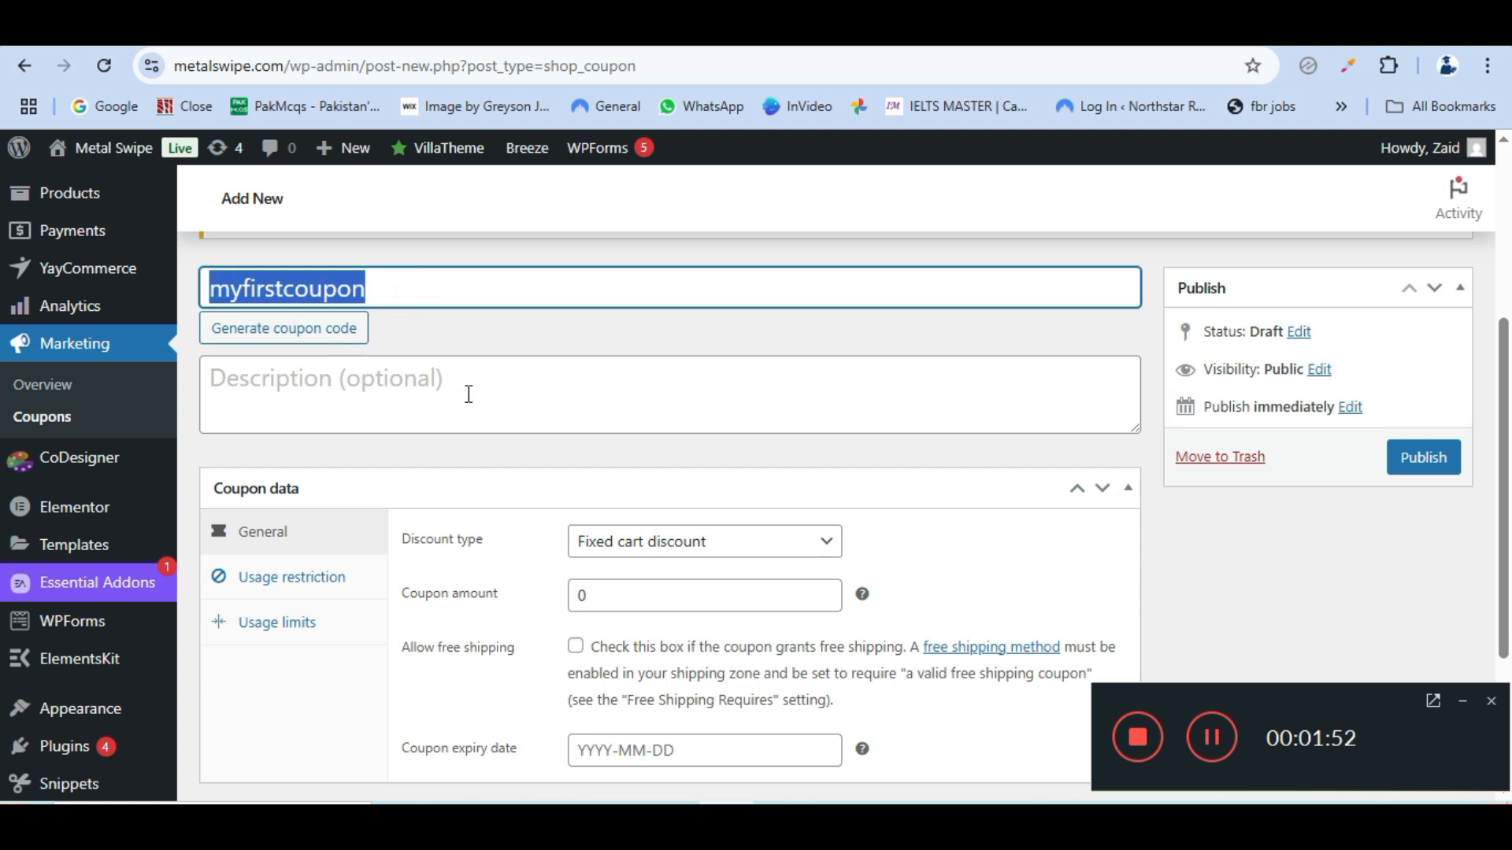
# Set the coupon's discount type to Percentage discount and its coupon amount to 10.
pyautogui.scroll(-1, 637, 483)
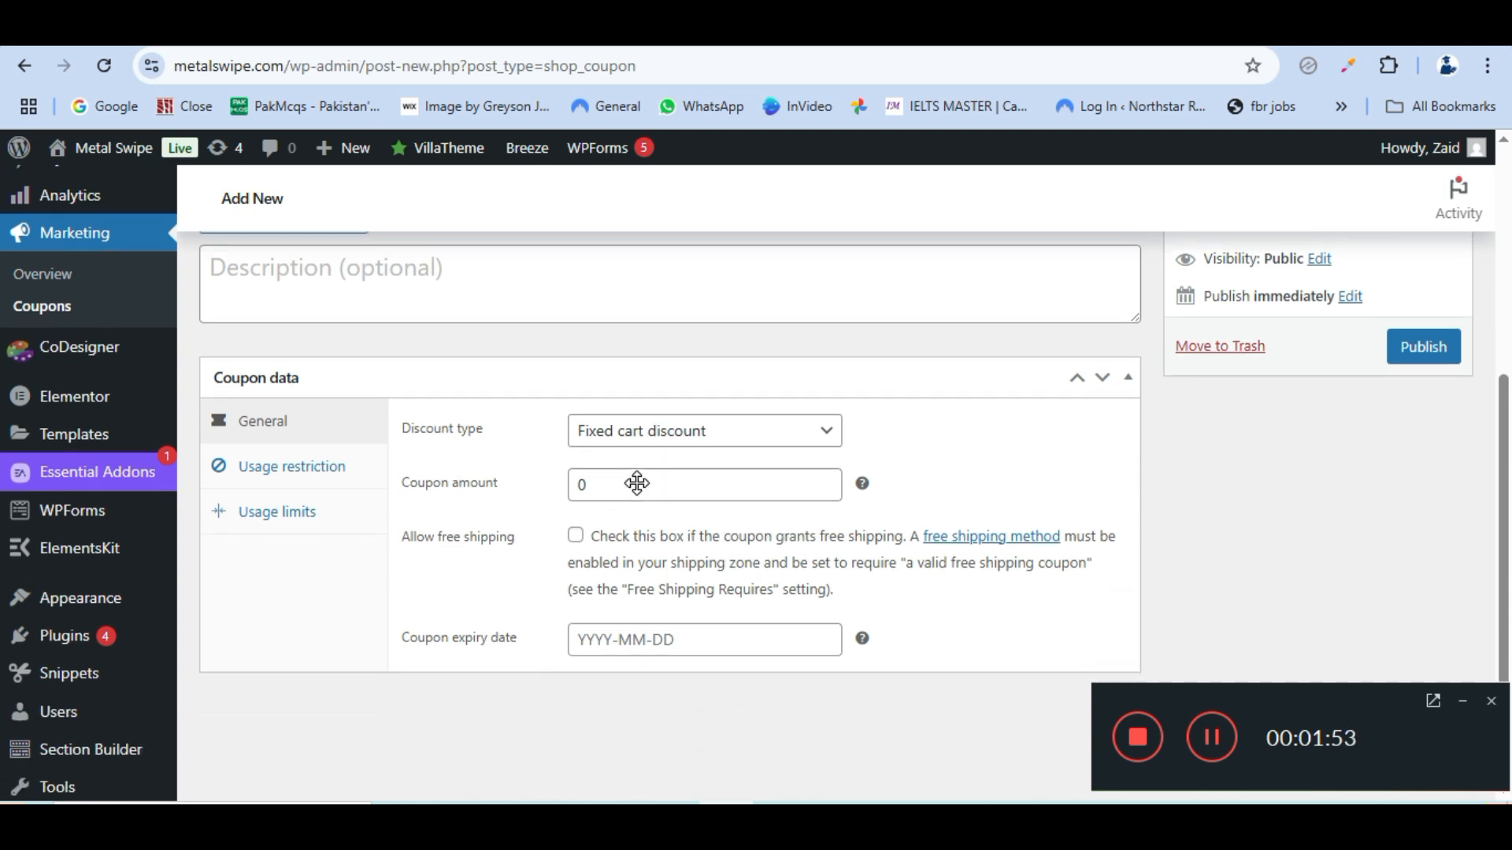
pyautogui.click(637, 441)
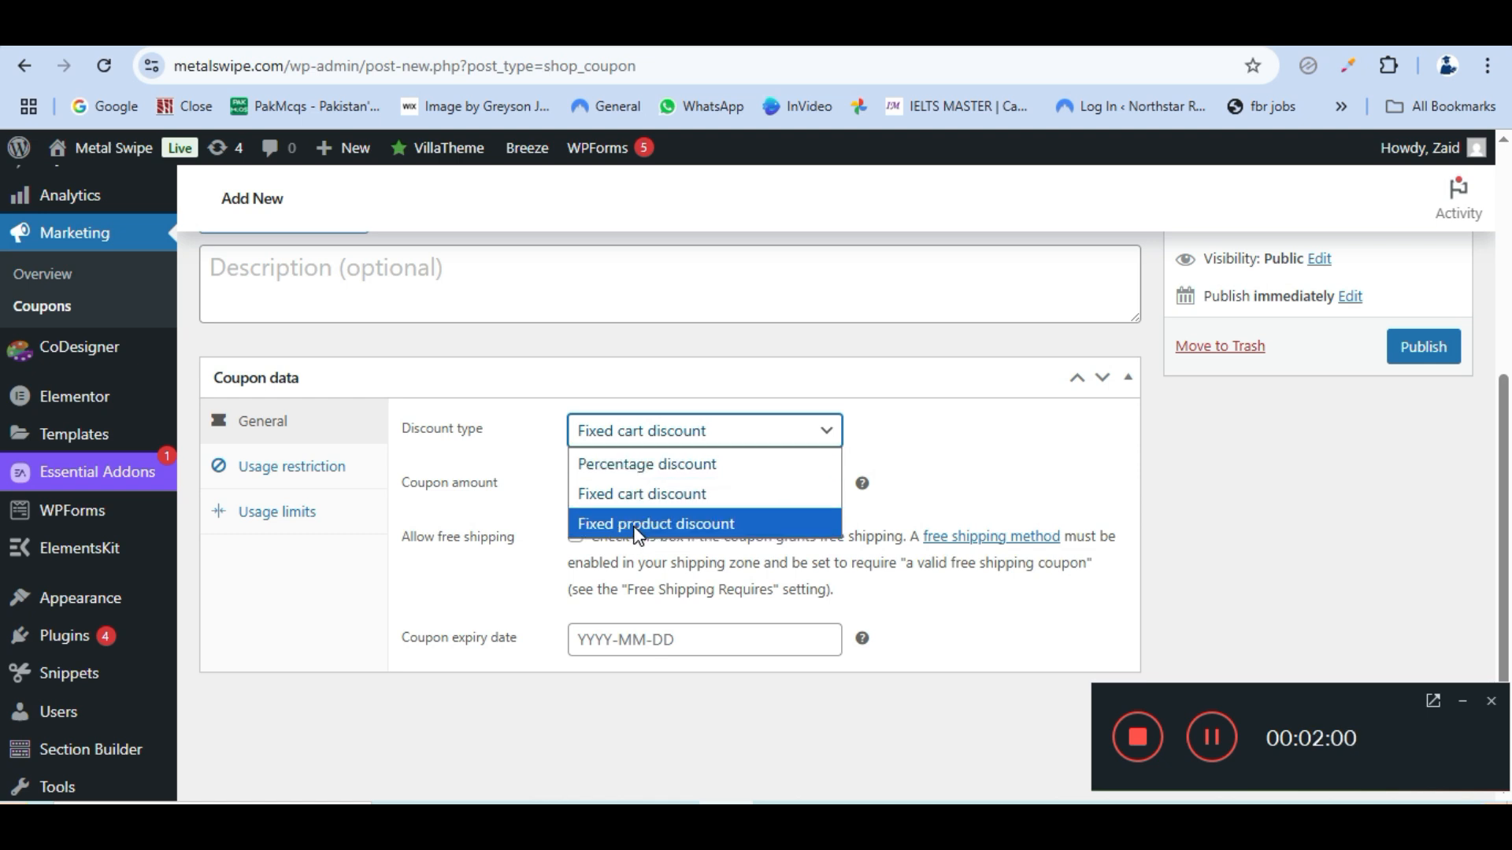
pyautogui.click(640, 470)
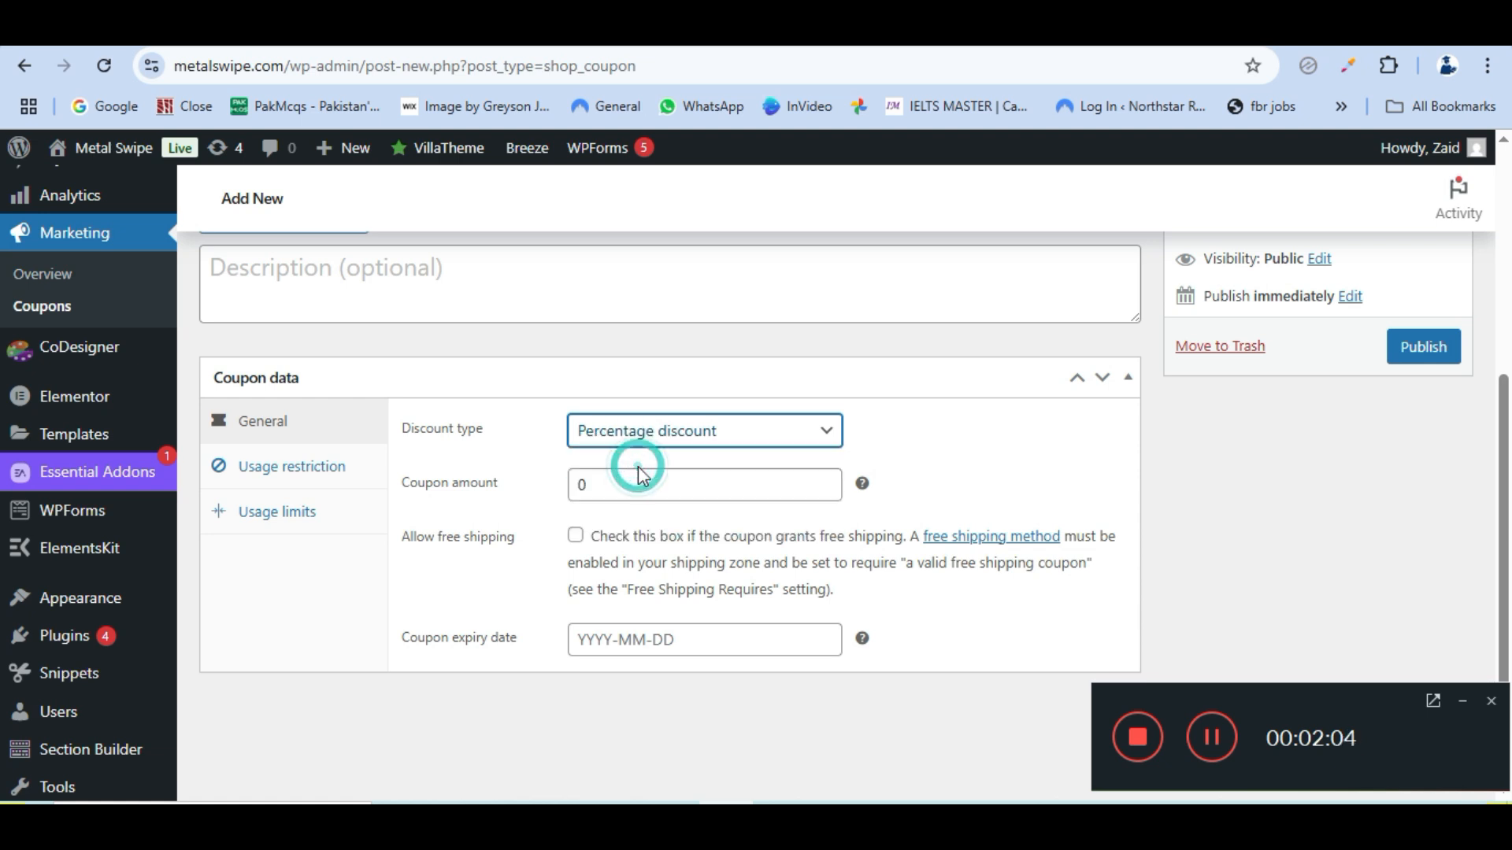
pyautogui.doubleClick(594, 483)
pyautogui.write('10')
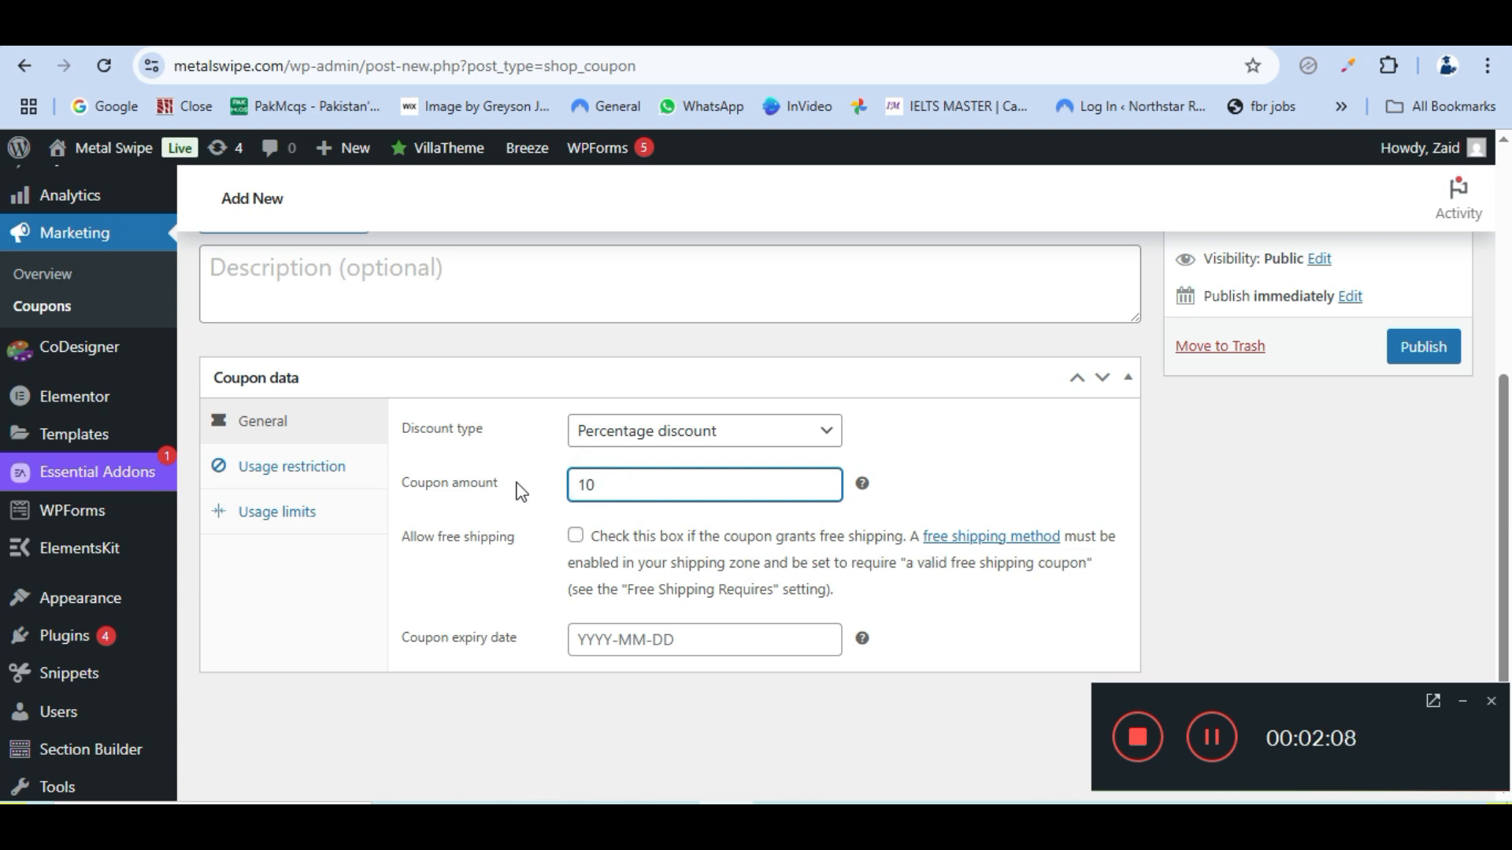
# Try allowing free shipping for the coupon, and clear the option again.
pyautogui.scroll(-2, 594, 471)
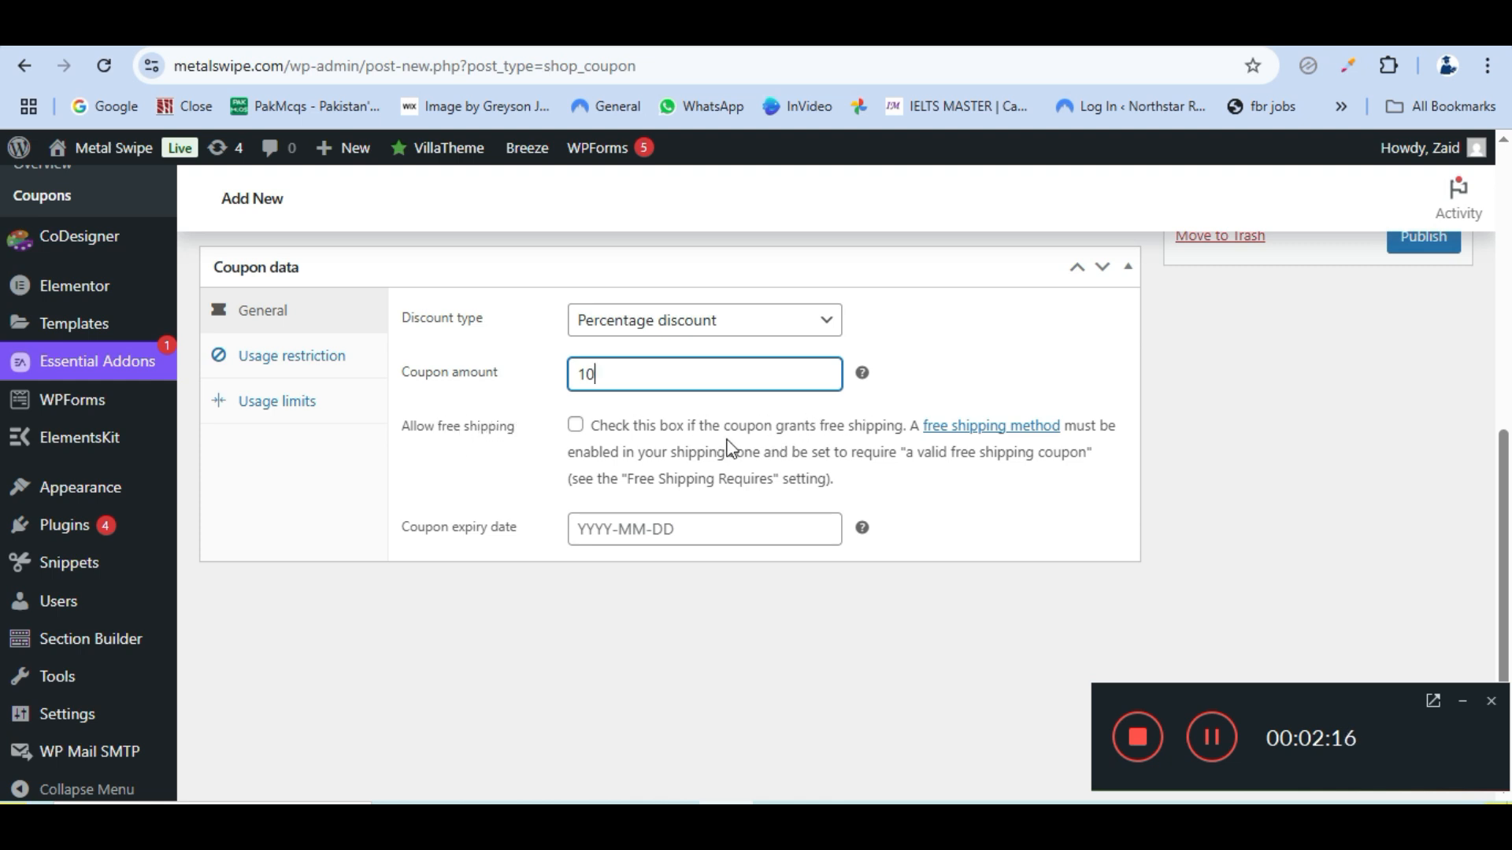
pyautogui.click(577, 429)
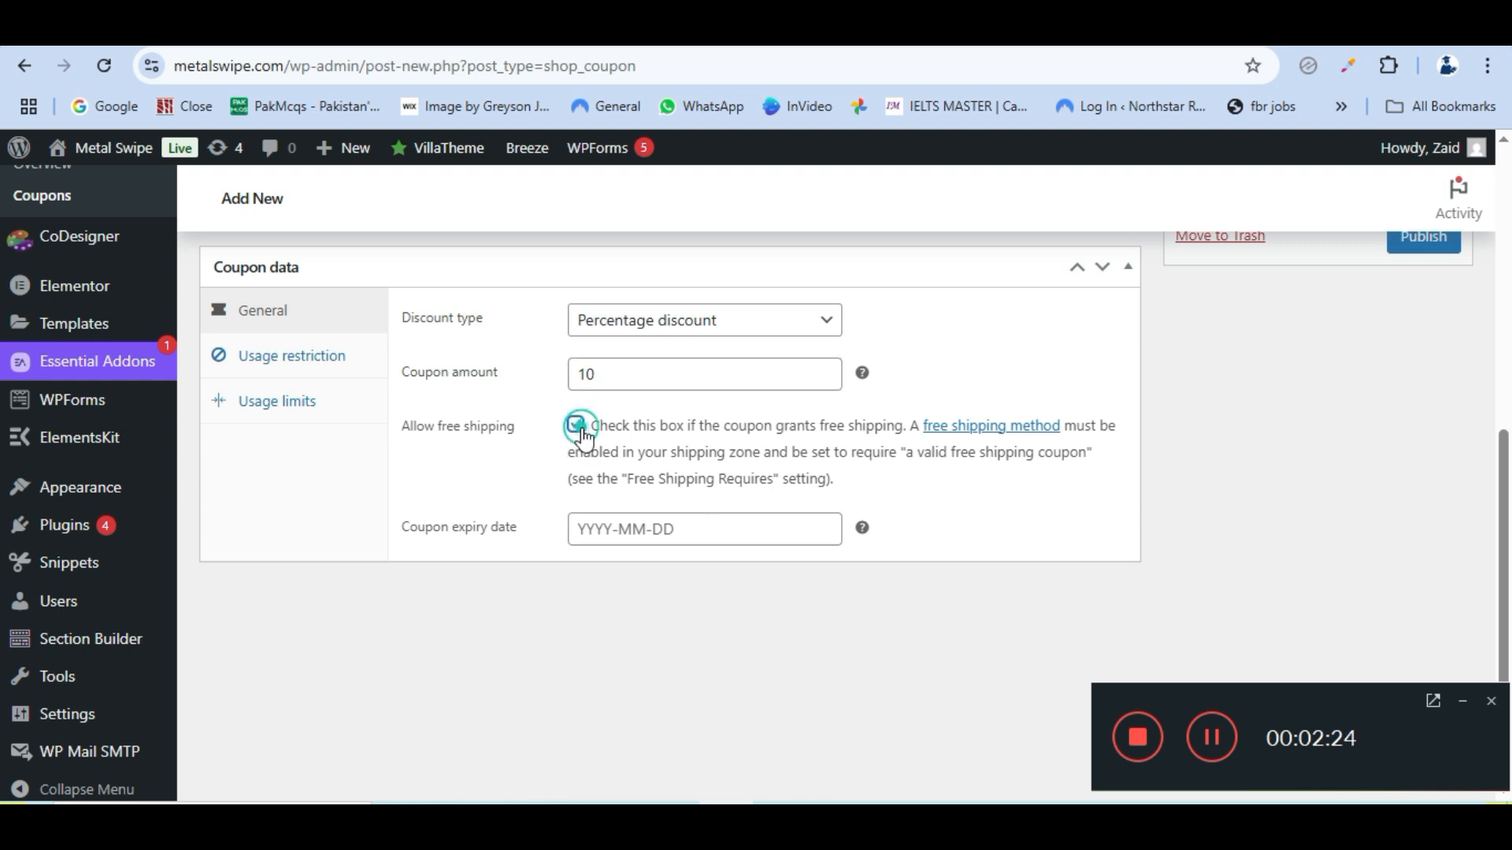
pyautogui.click(579, 429)
# Check the coupon expiry date's help text and calendar, closing it without picking a date.
pyautogui.moveTo(864, 527)
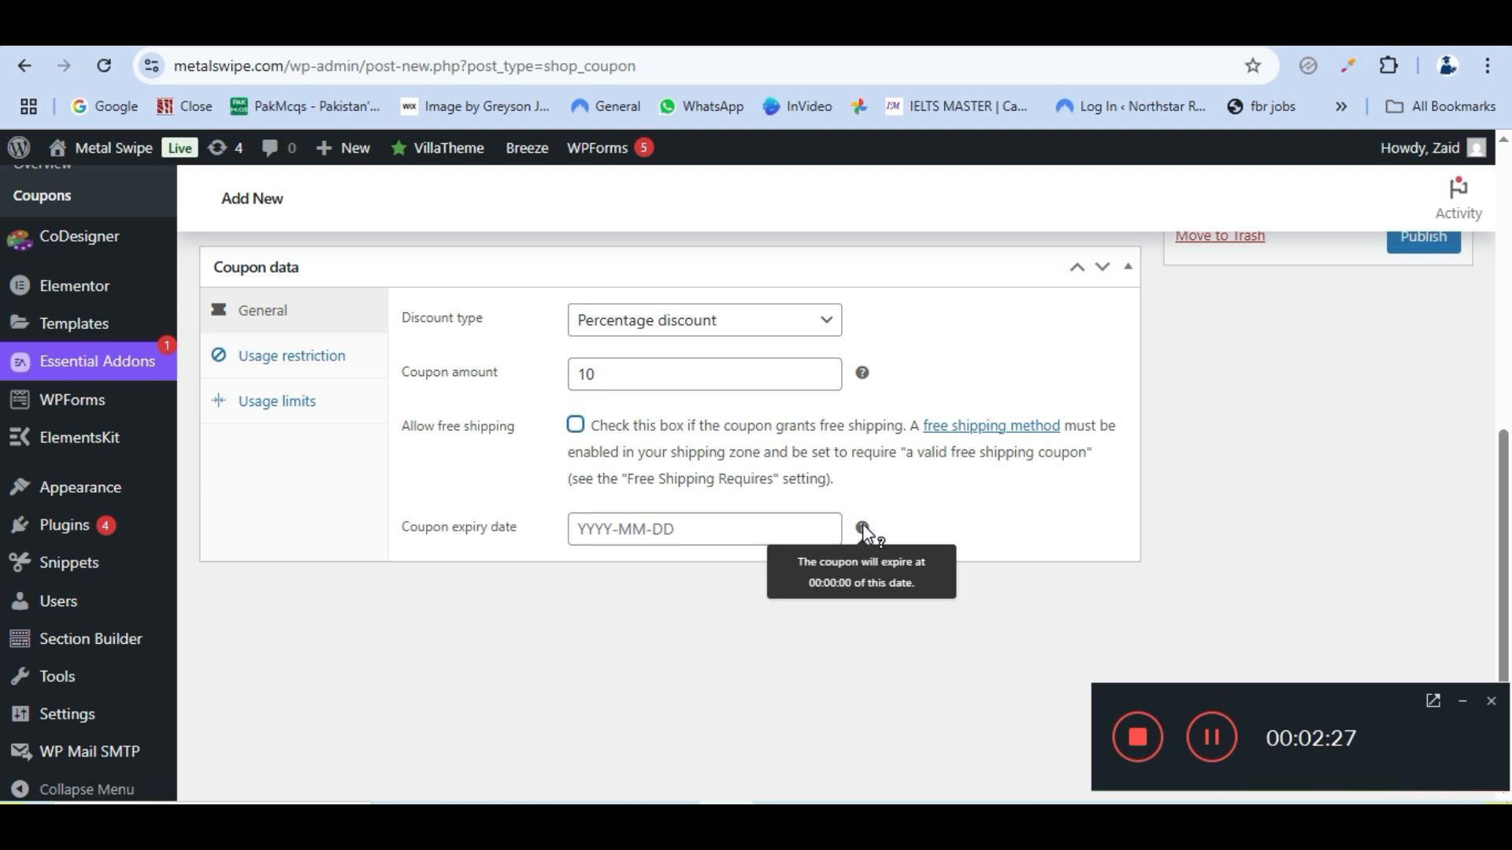
pyautogui.click(710, 530)
pyautogui.click(790, 494)
pyautogui.scroll(3, 635, 514)
pyautogui.scroll(-3, 636, 514)
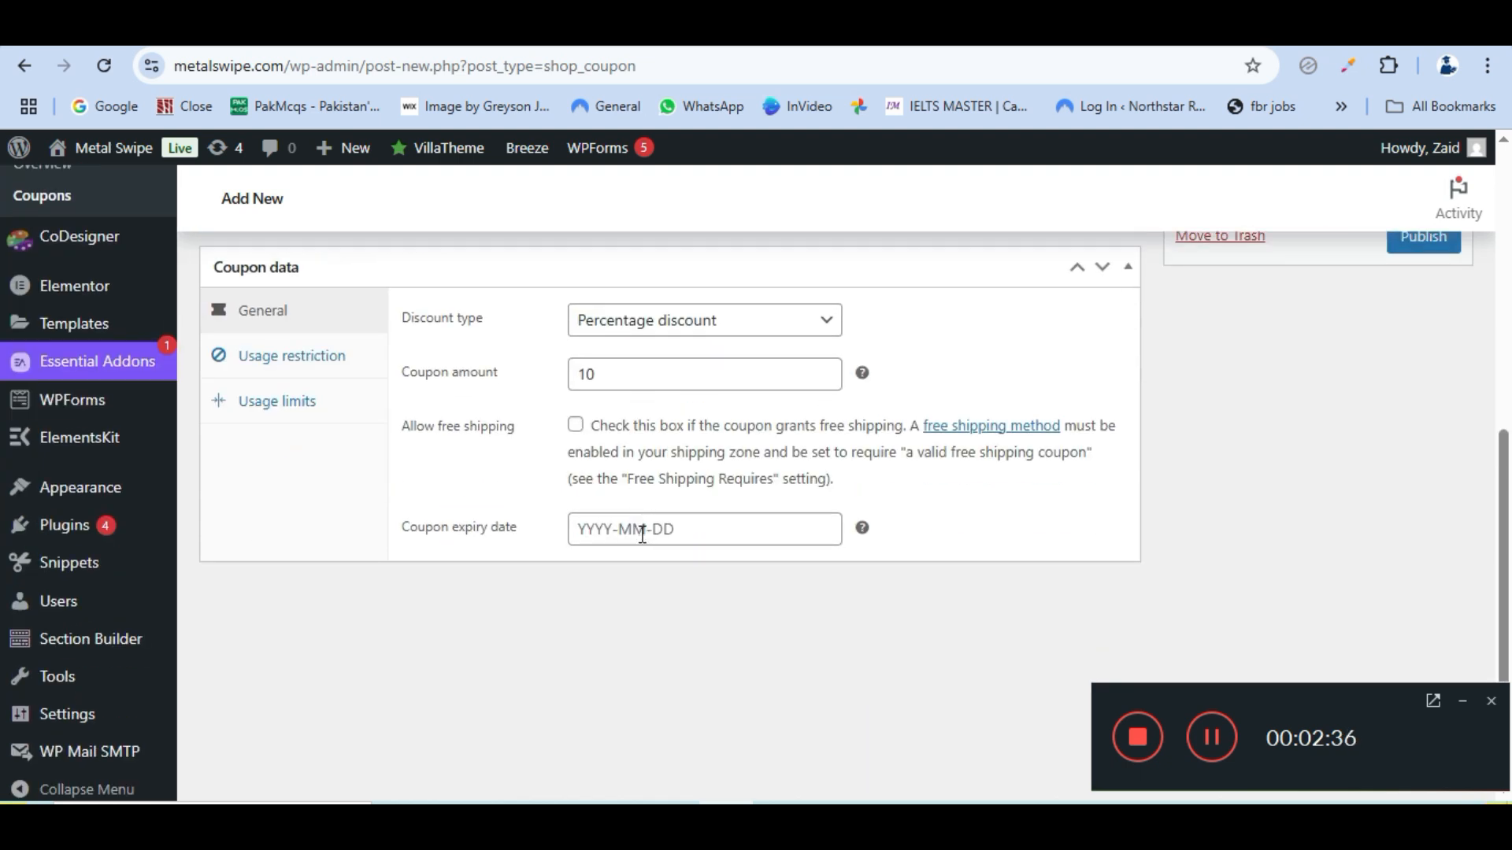
pyautogui.click(643, 534)
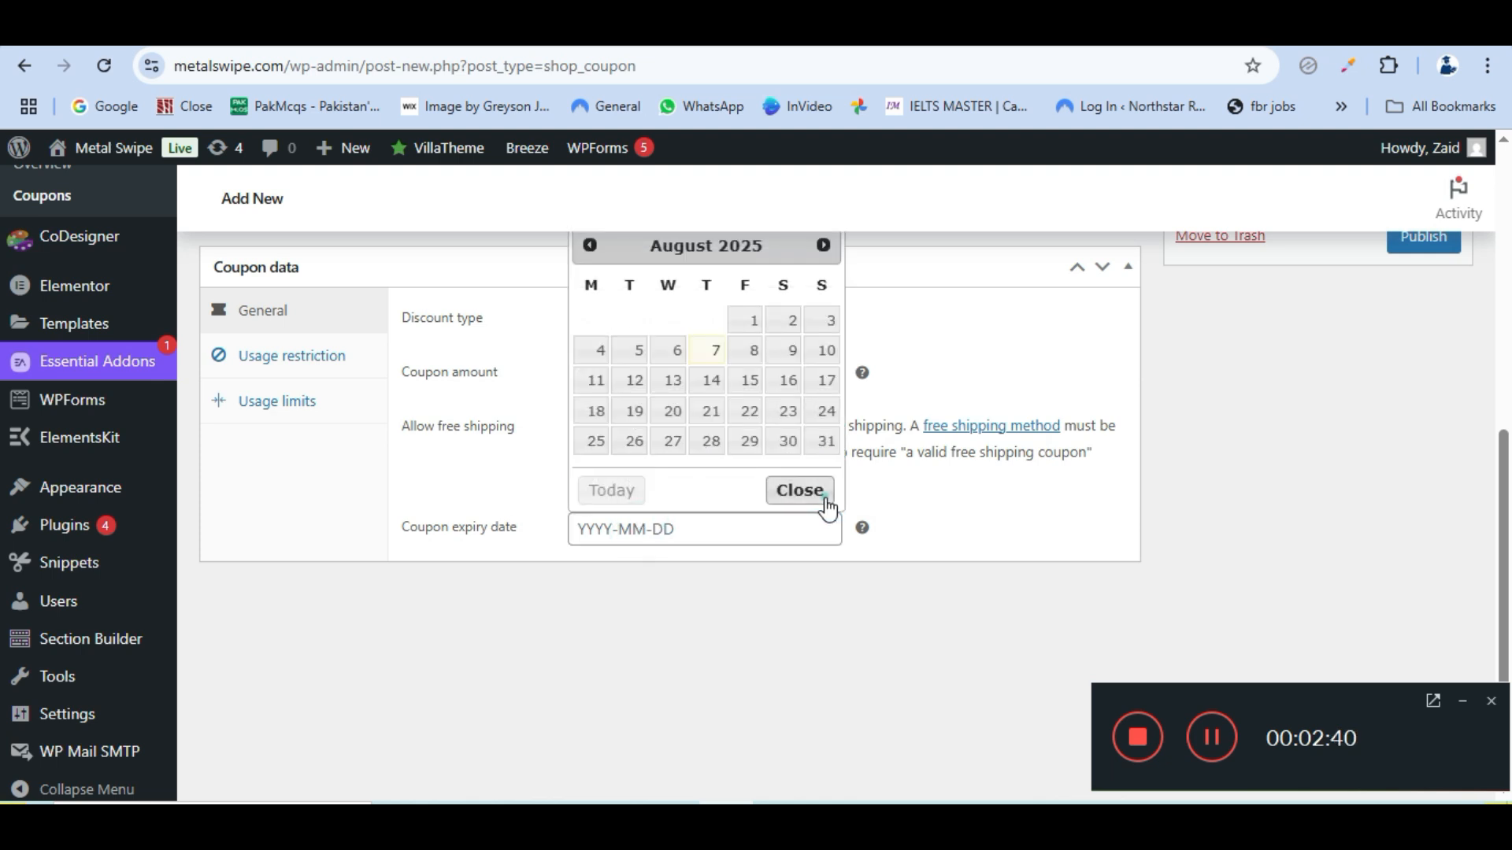
pyautogui.click(823, 503)
# Review the coupon's usage restriction settings, from minimum and maximum spend down to products, categories, allowed emails and brands.
pyautogui.click(256, 362)
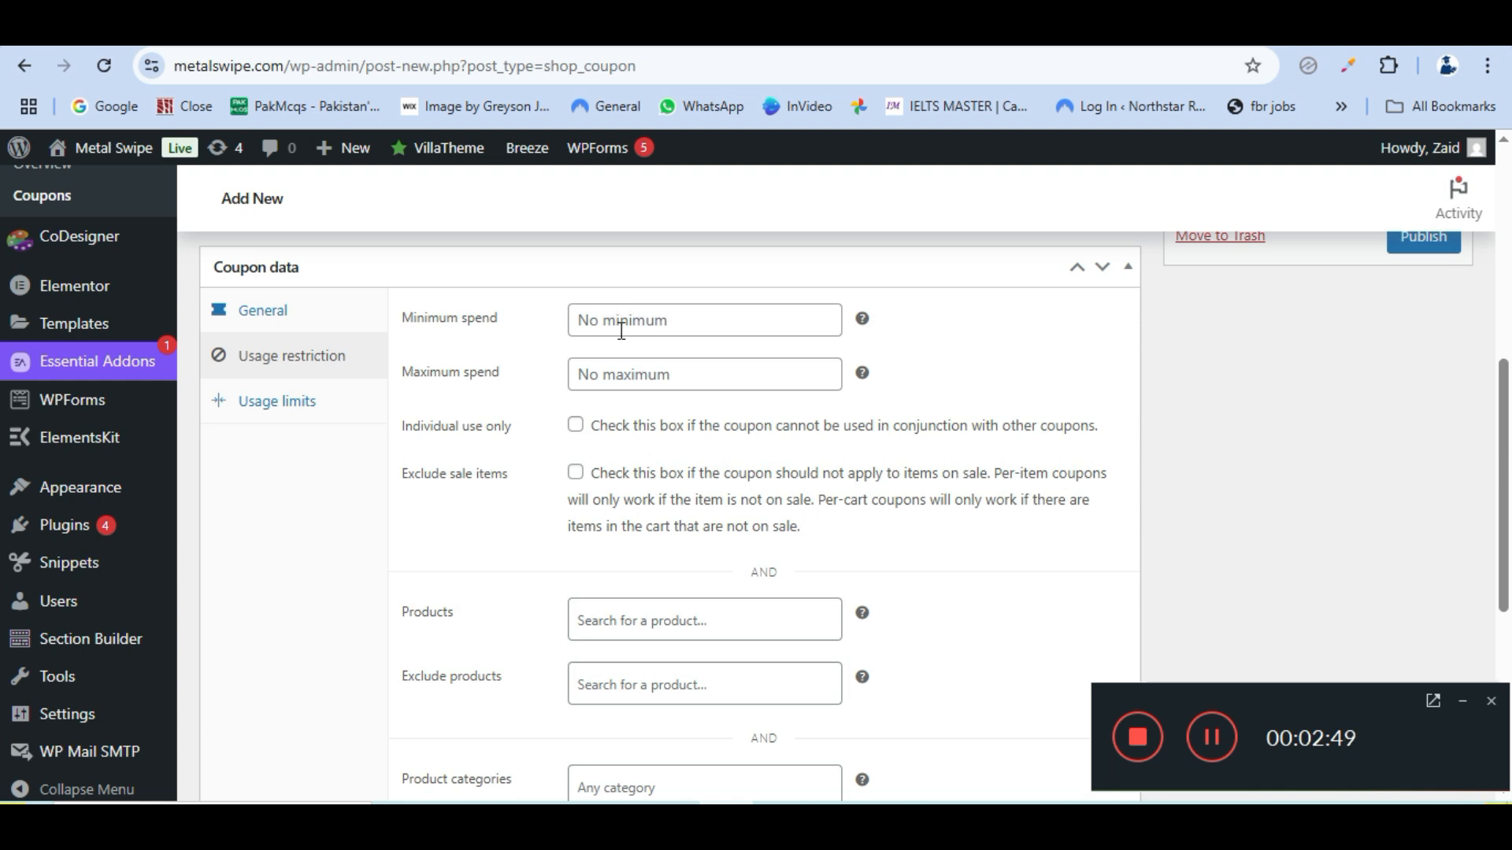
pyautogui.scroll(-2, 621, 331)
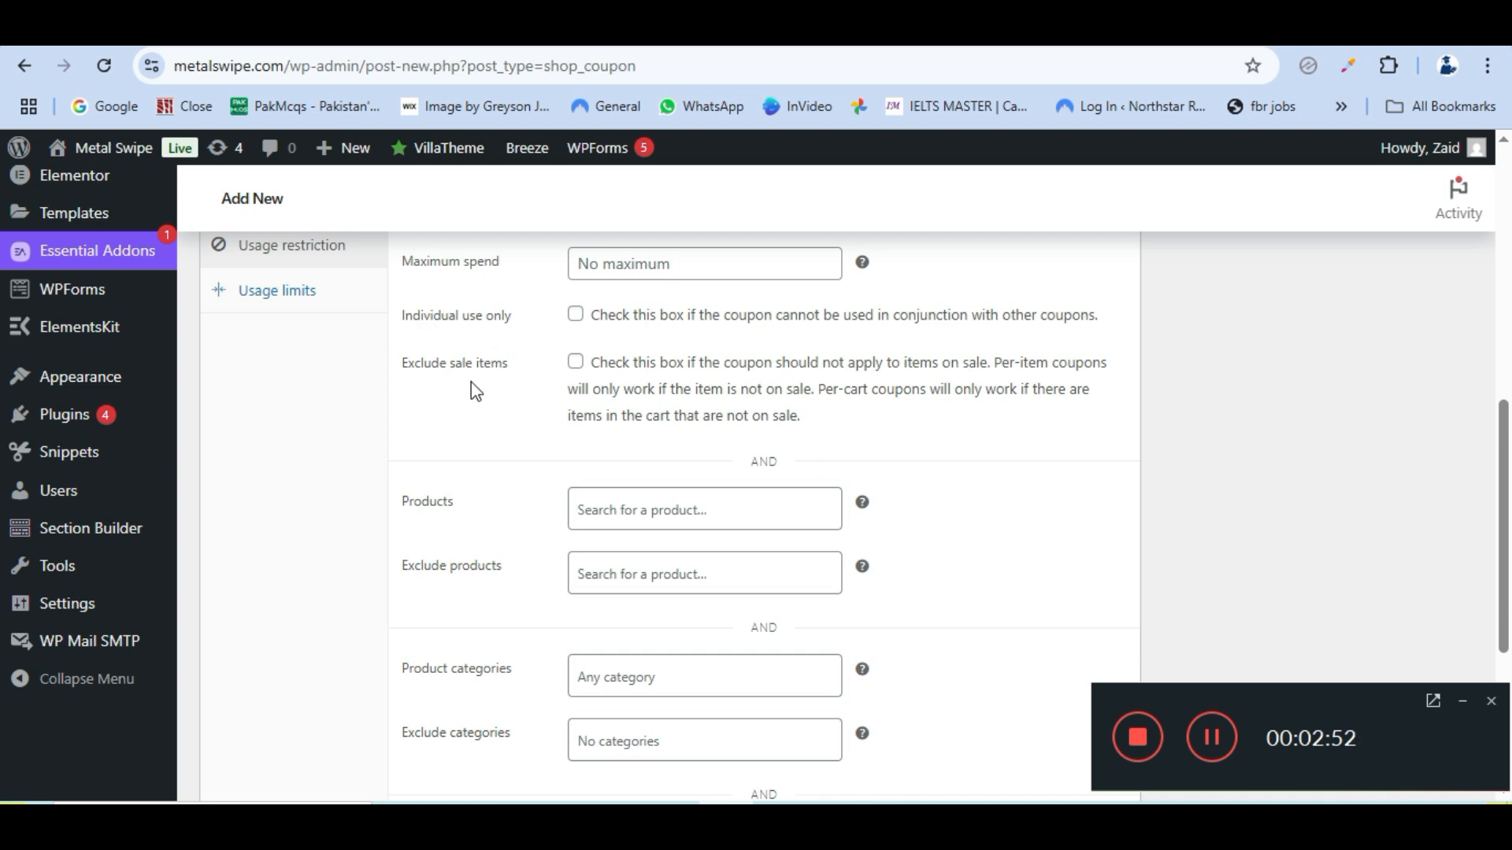
pyautogui.scroll(-1, 469, 389)
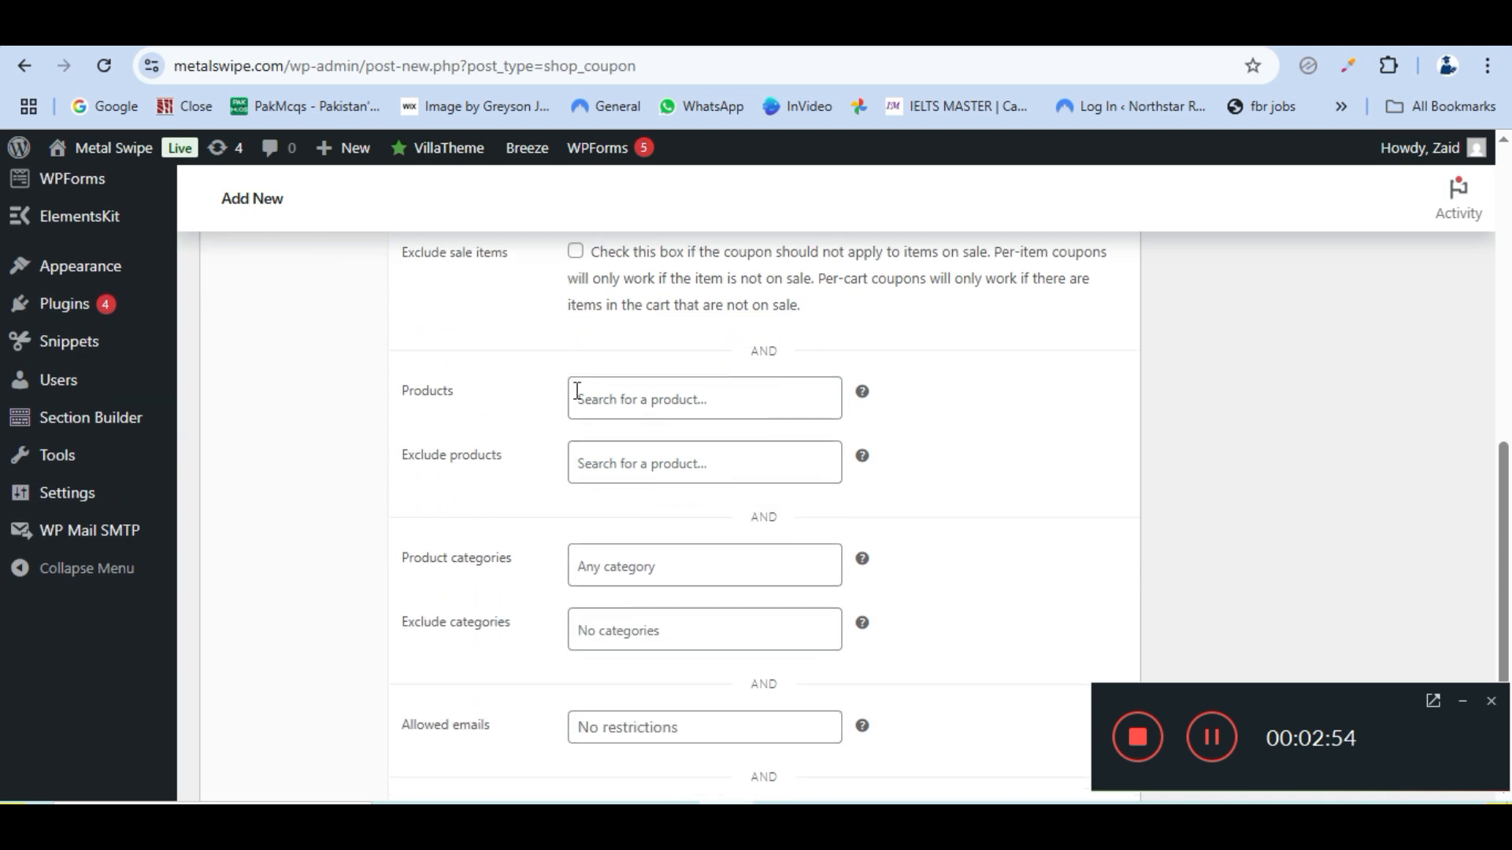
pyautogui.scroll(-1, 577, 392)
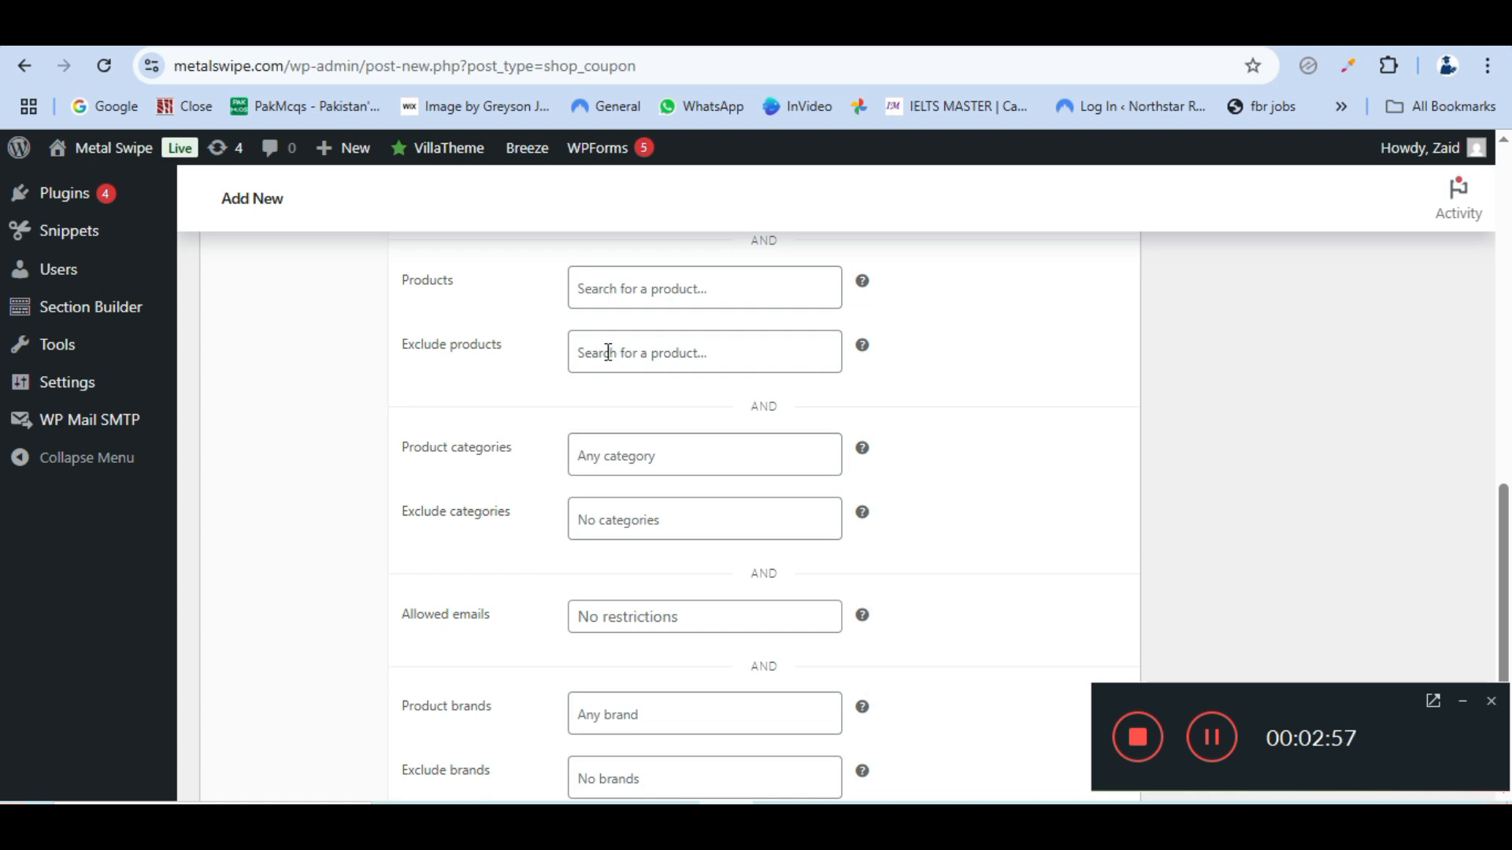
pyautogui.scroll(-1, 608, 352)
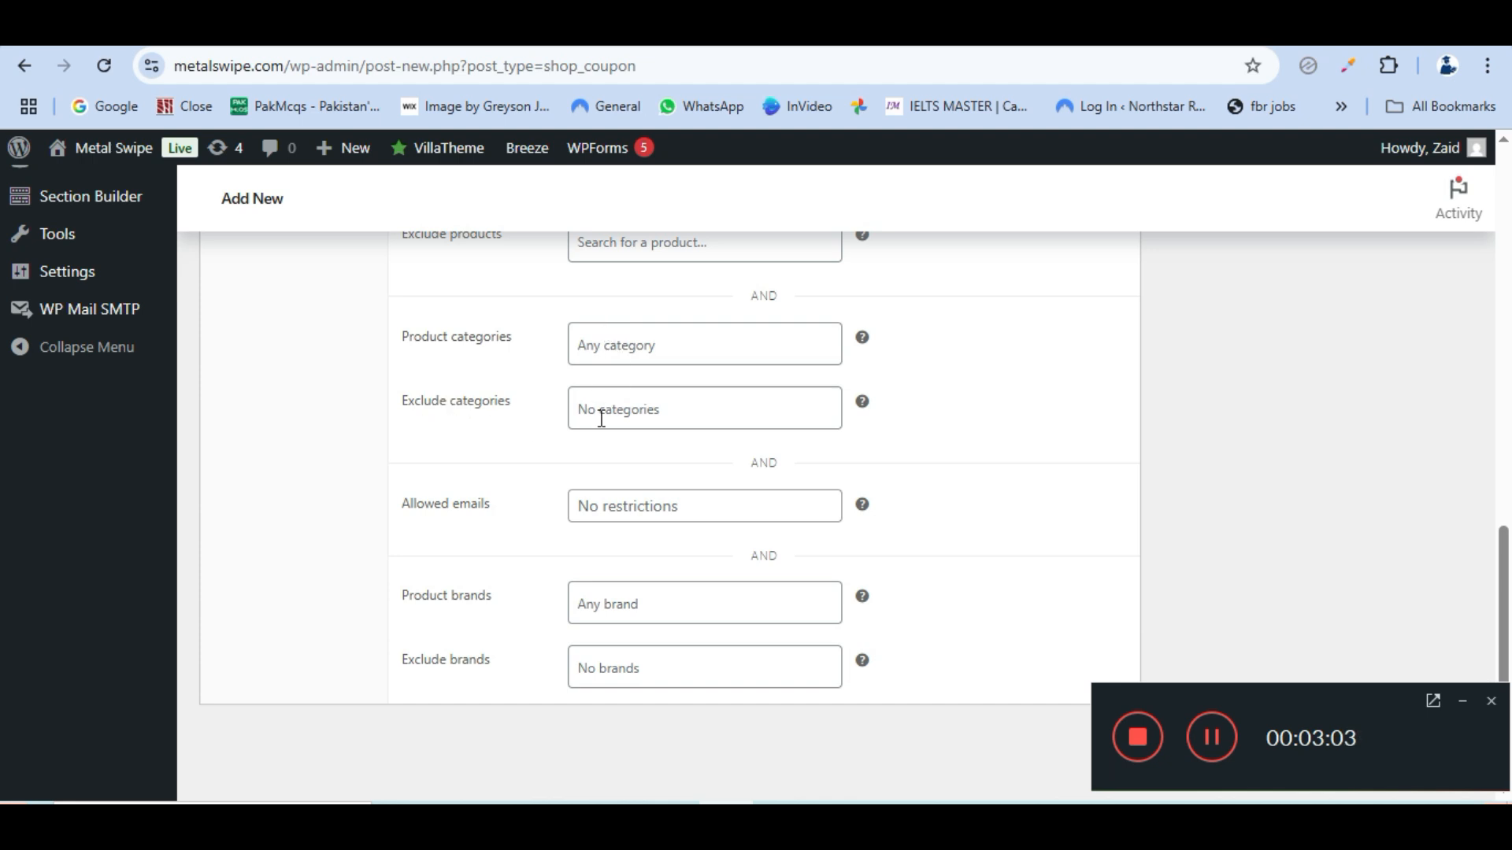
pyautogui.scroll(-1, 601, 419)
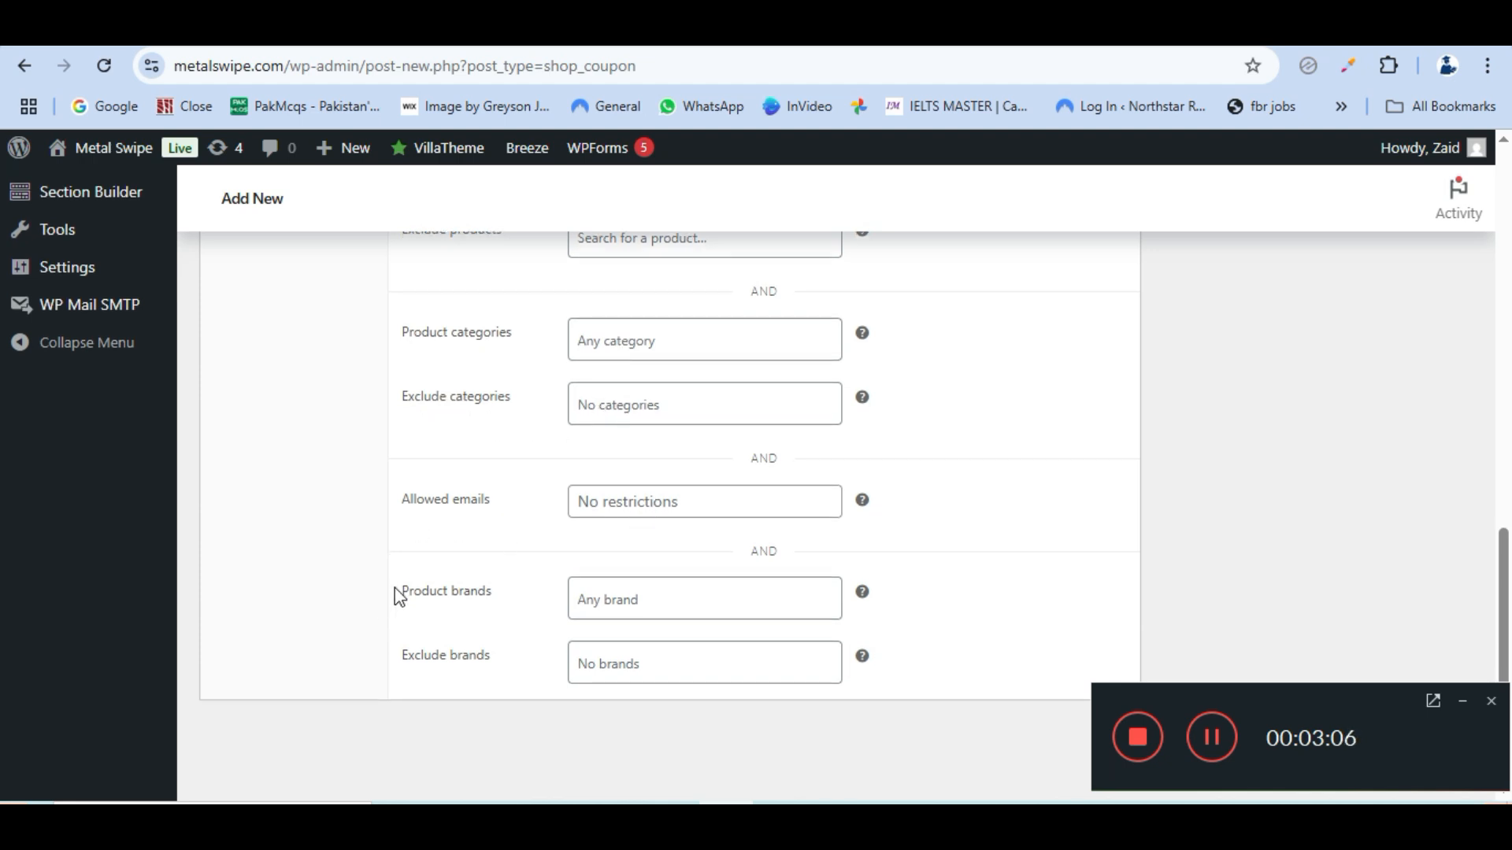
pyautogui.scroll(8, 622, 656)
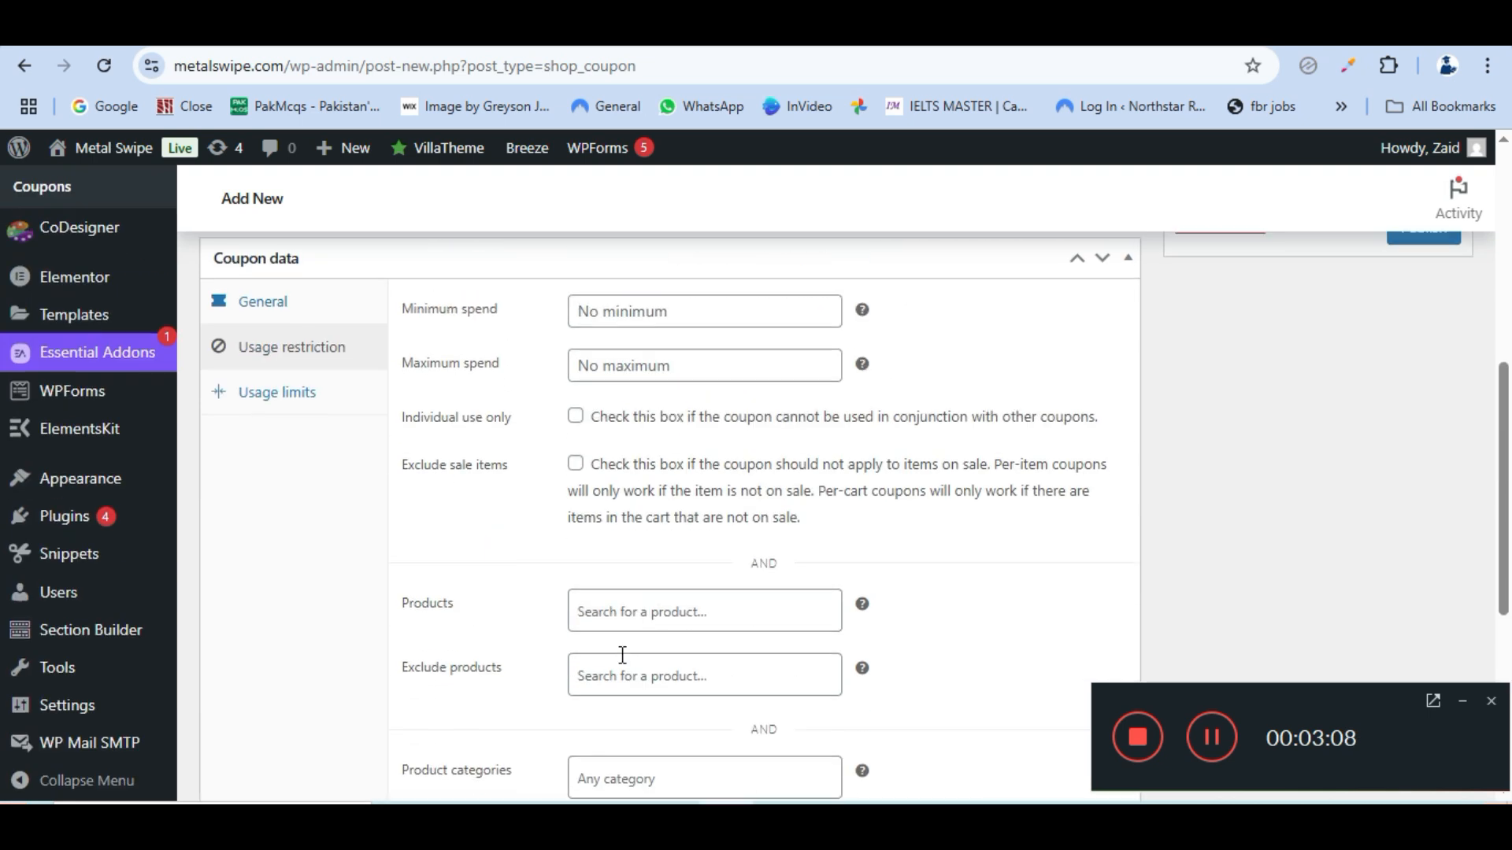
pyautogui.scroll(-4, 622, 655)
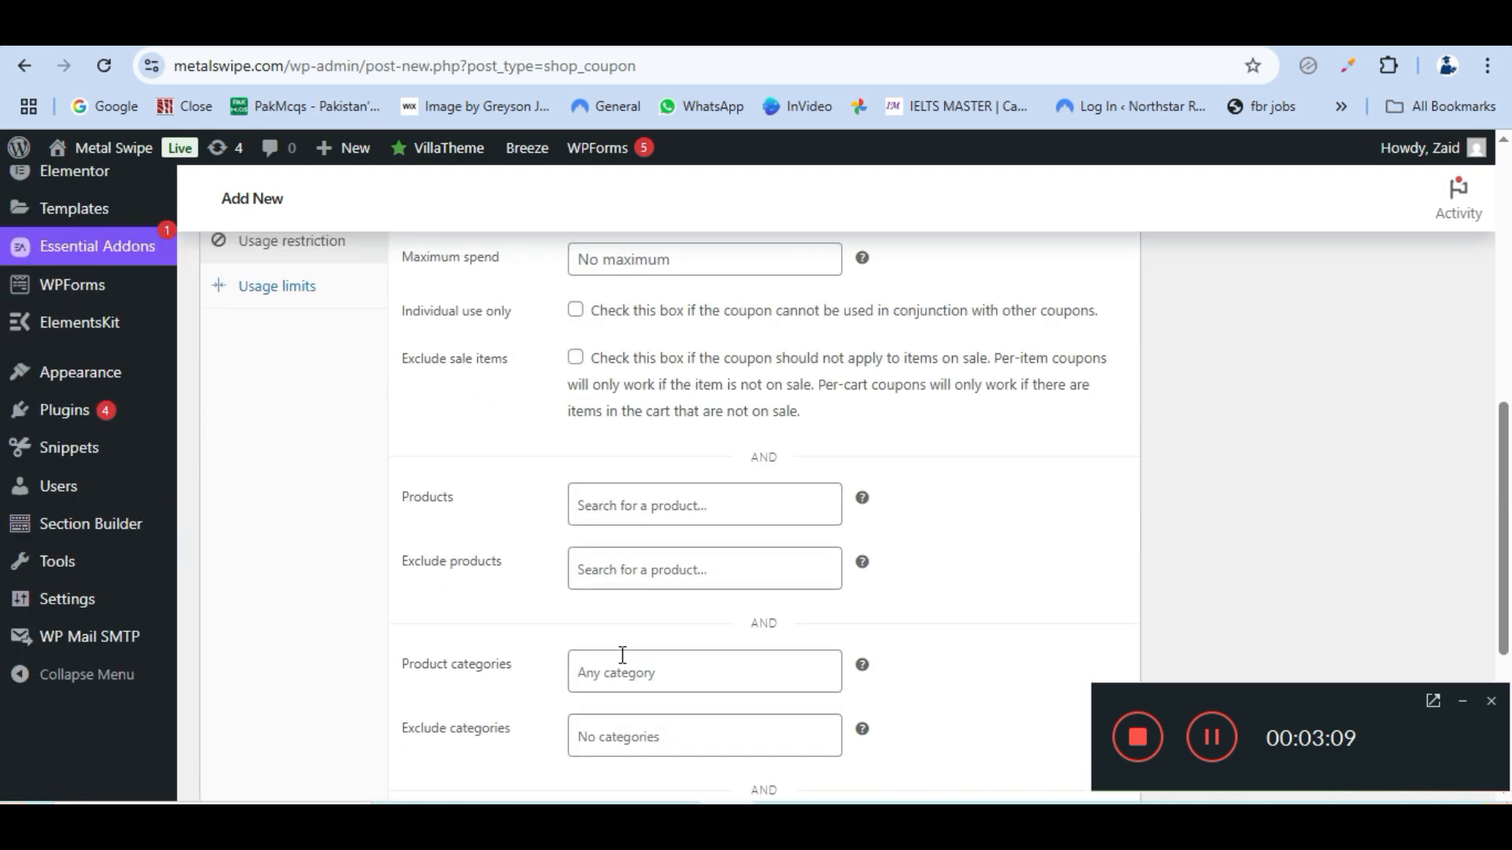
pyautogui.scroll(5, 621, 655)
pyautogui.scroll(-3, 622, 655)
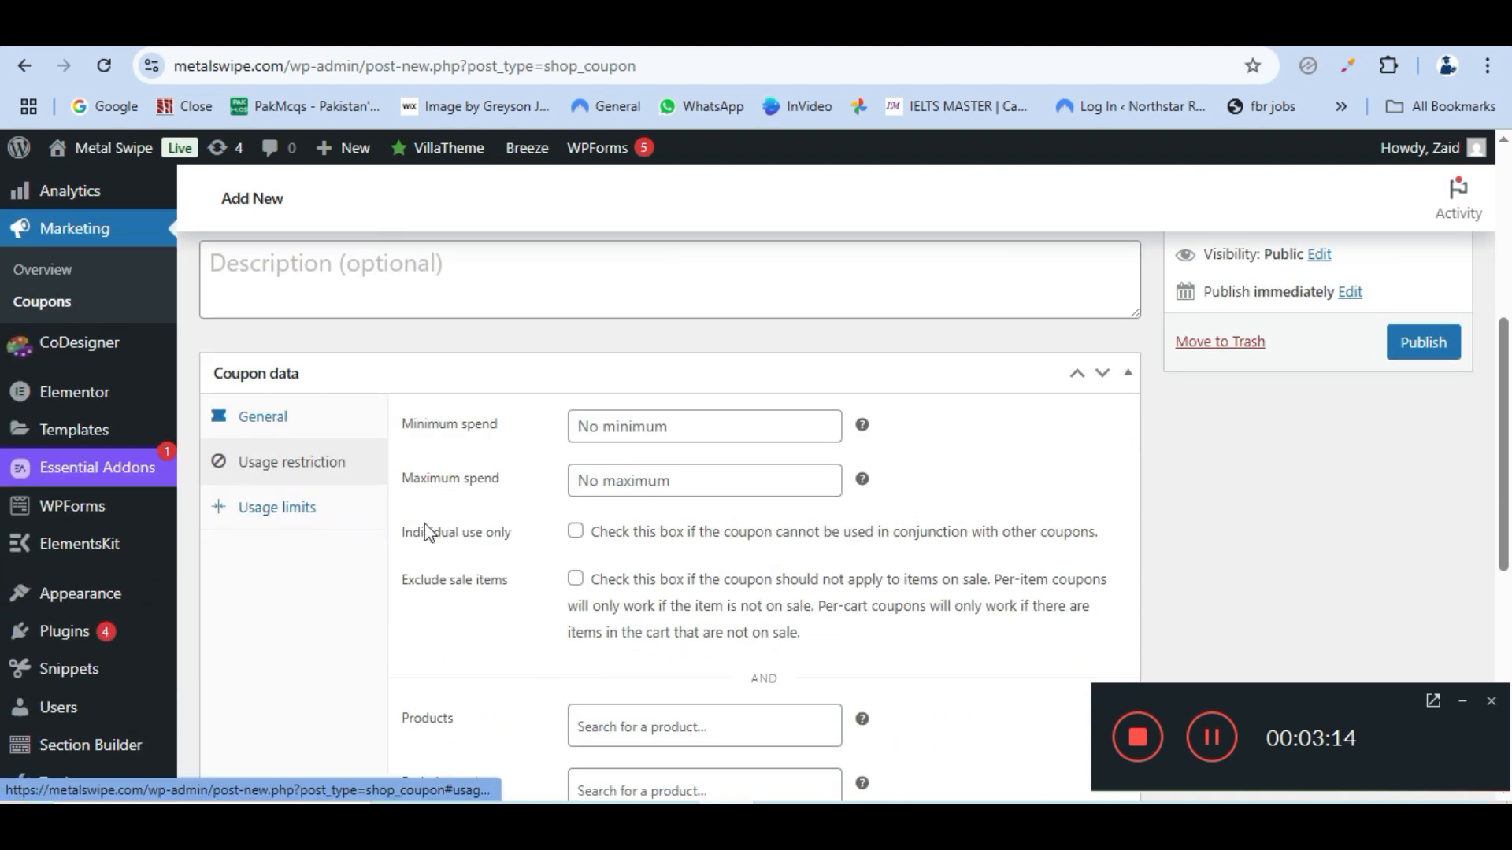
pyautogui.scroll(-5, 605, 551)
pyautogui.scroll(3, 603, 551)
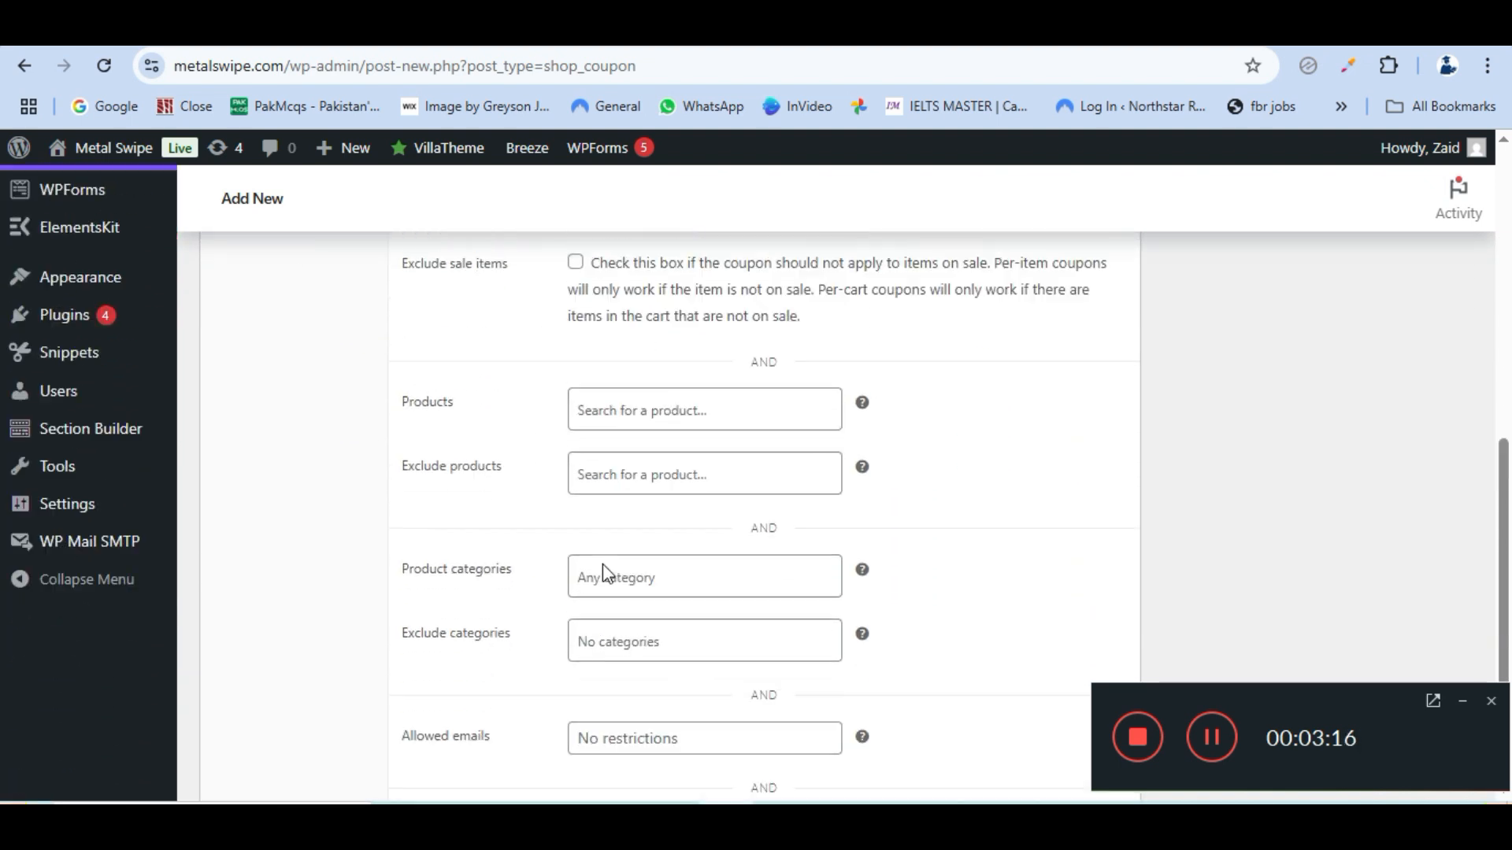
# Set the coupon's usage limit per coupon to 1 in its usage limits.
pyautogui.click(303, 407)
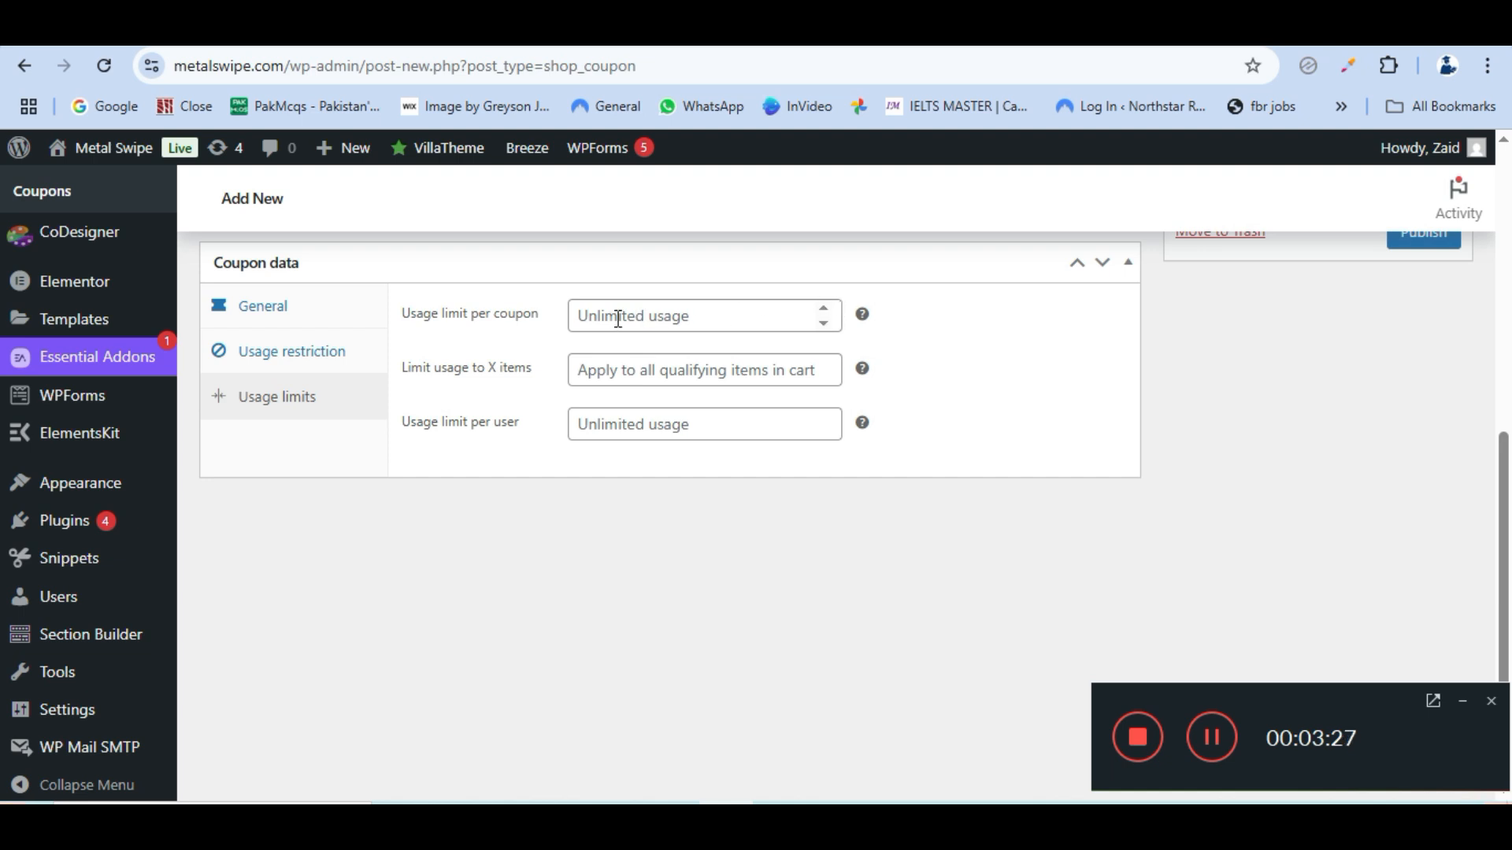
pyautogui.click(824, 312)
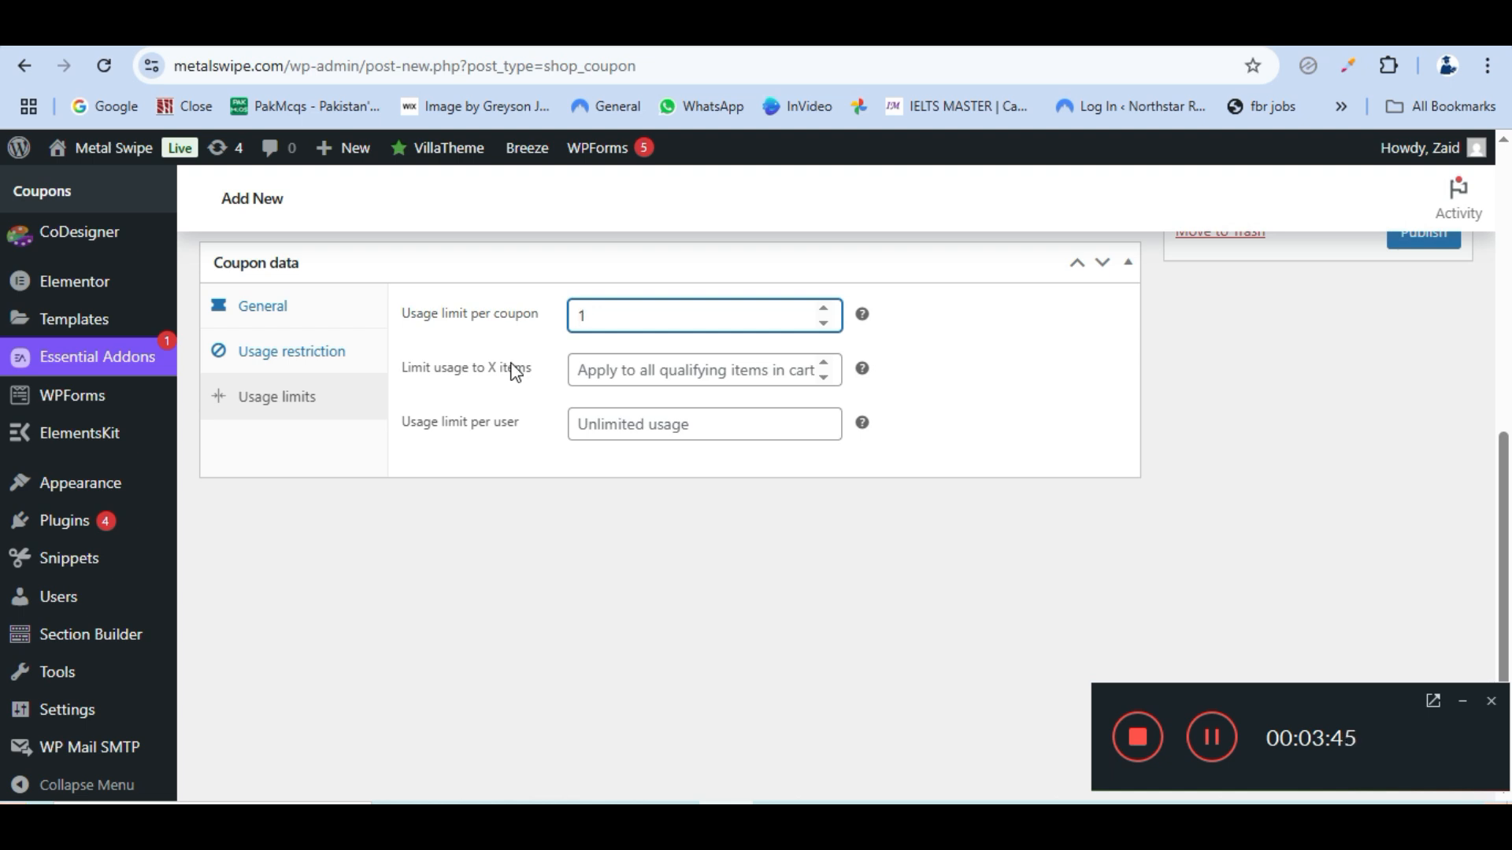
pyautogui.click(823, 323)
pyautogui.click(823, 307)
# Recheck the coupon's general discount settings and publish the coupon.
pyautogui.scroll(3, 854, 410)
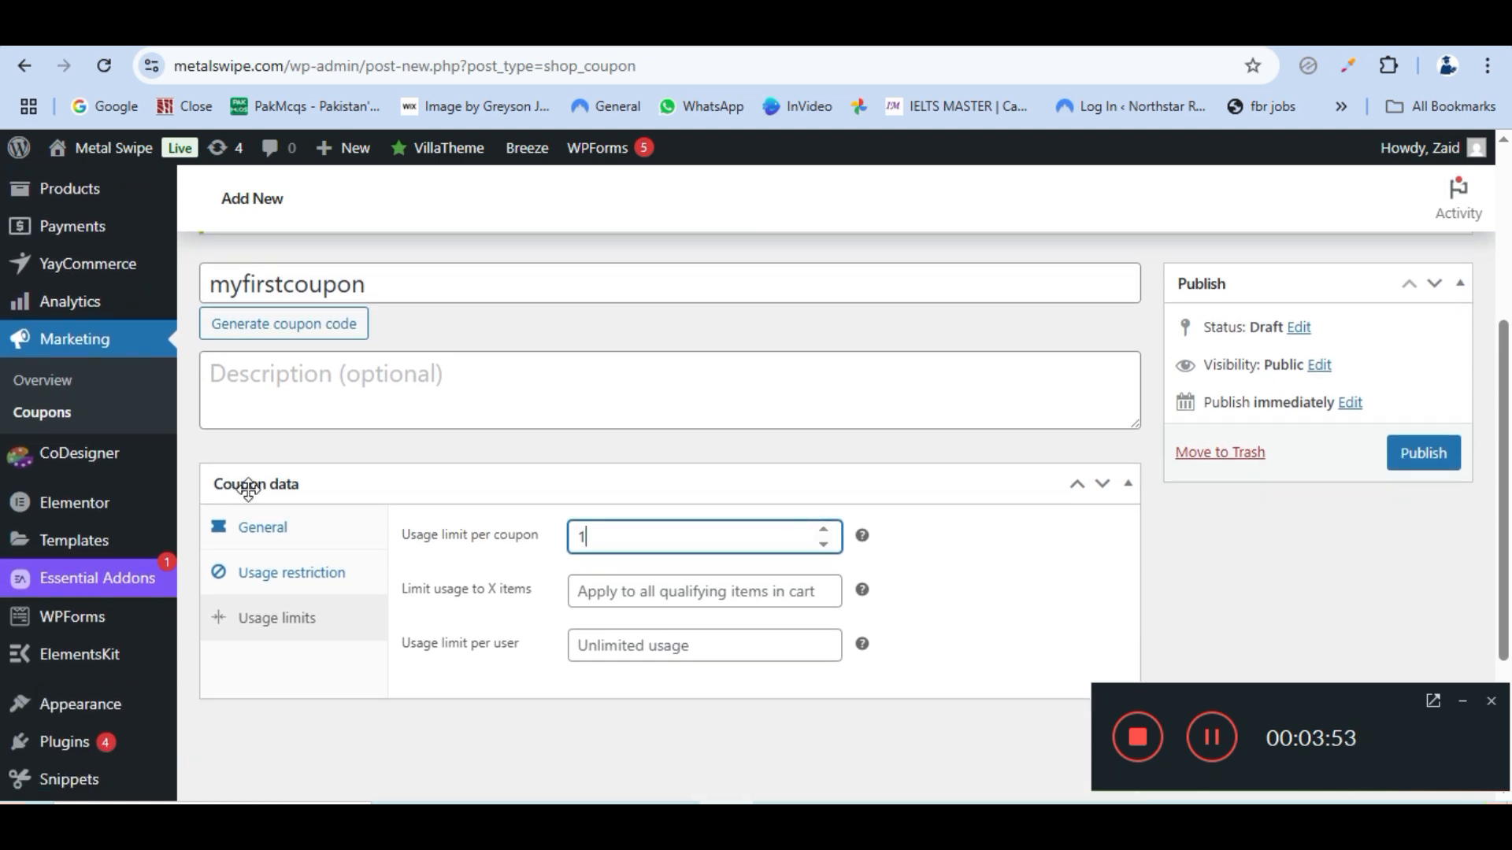
pyautogui.click(263, 526)
pyautogui.scroll(-3, 745, 472)
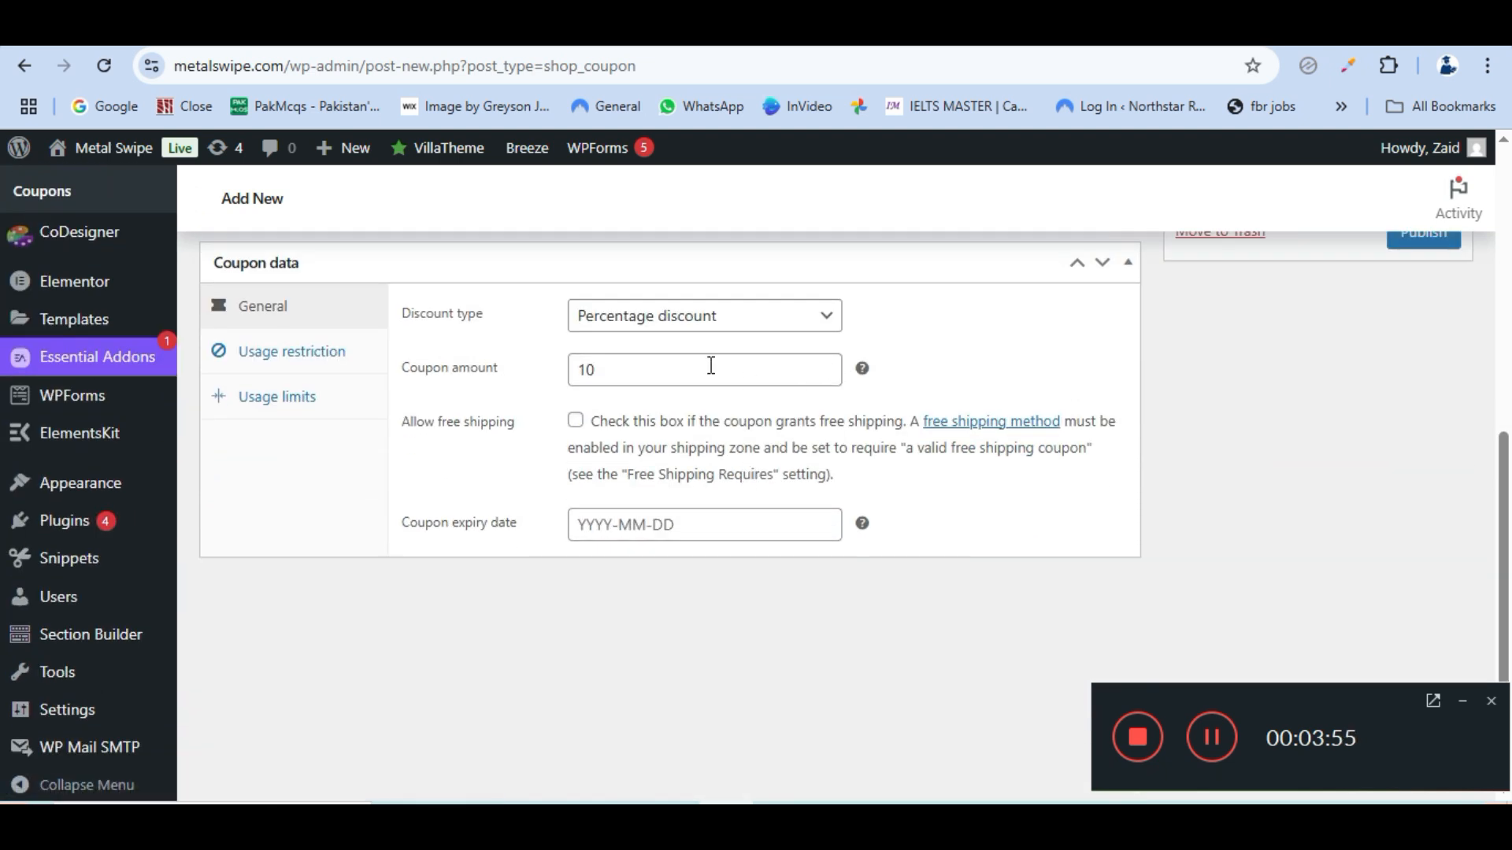
pyautogui.scroll(3, 1400, 364)
pyautogui.scroll(-1, 1286, 371)
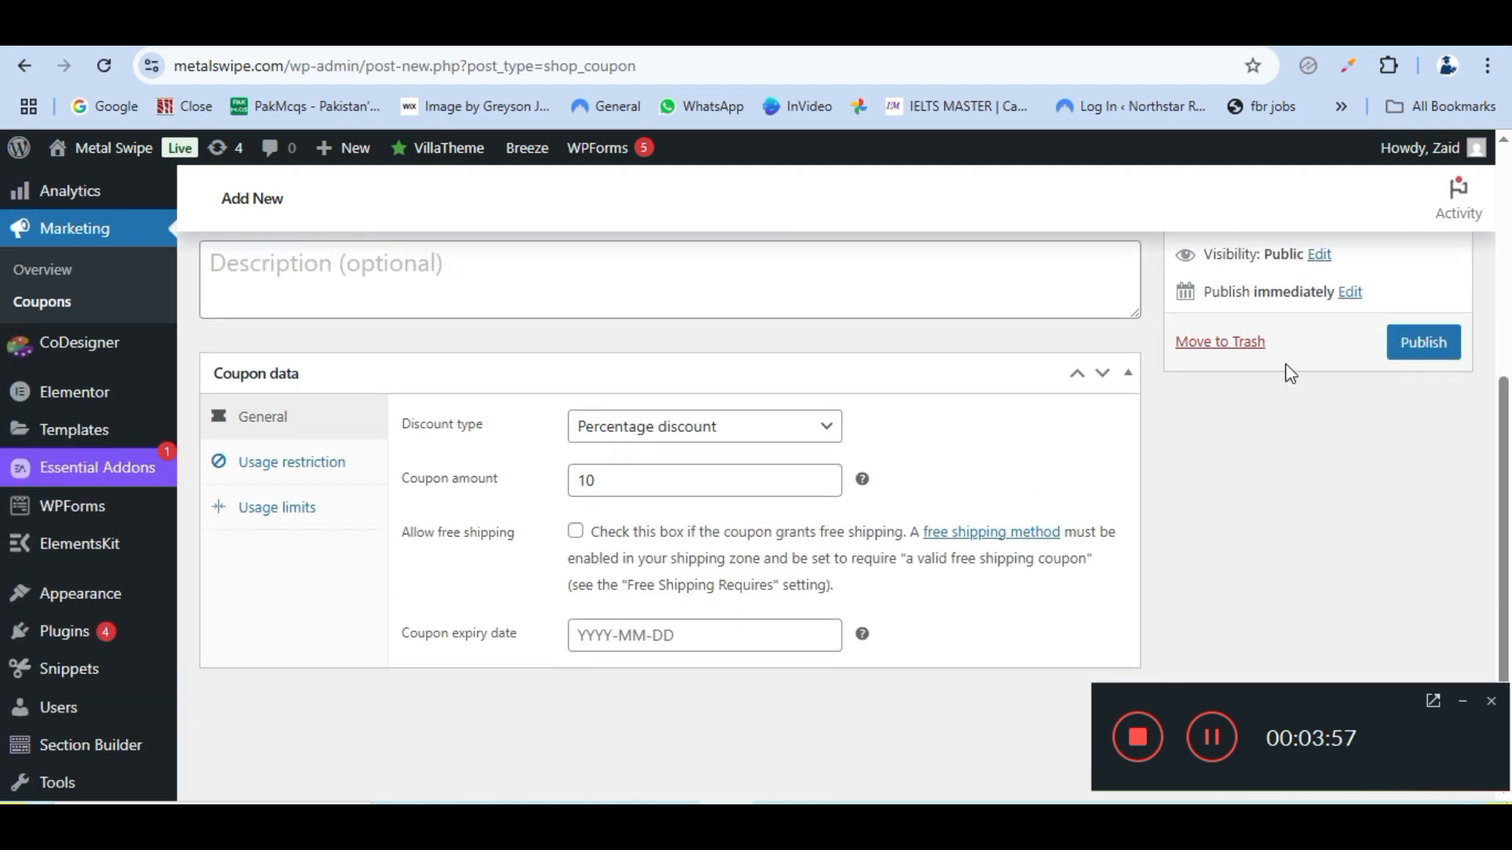
pyautogui.click(1423, 343)
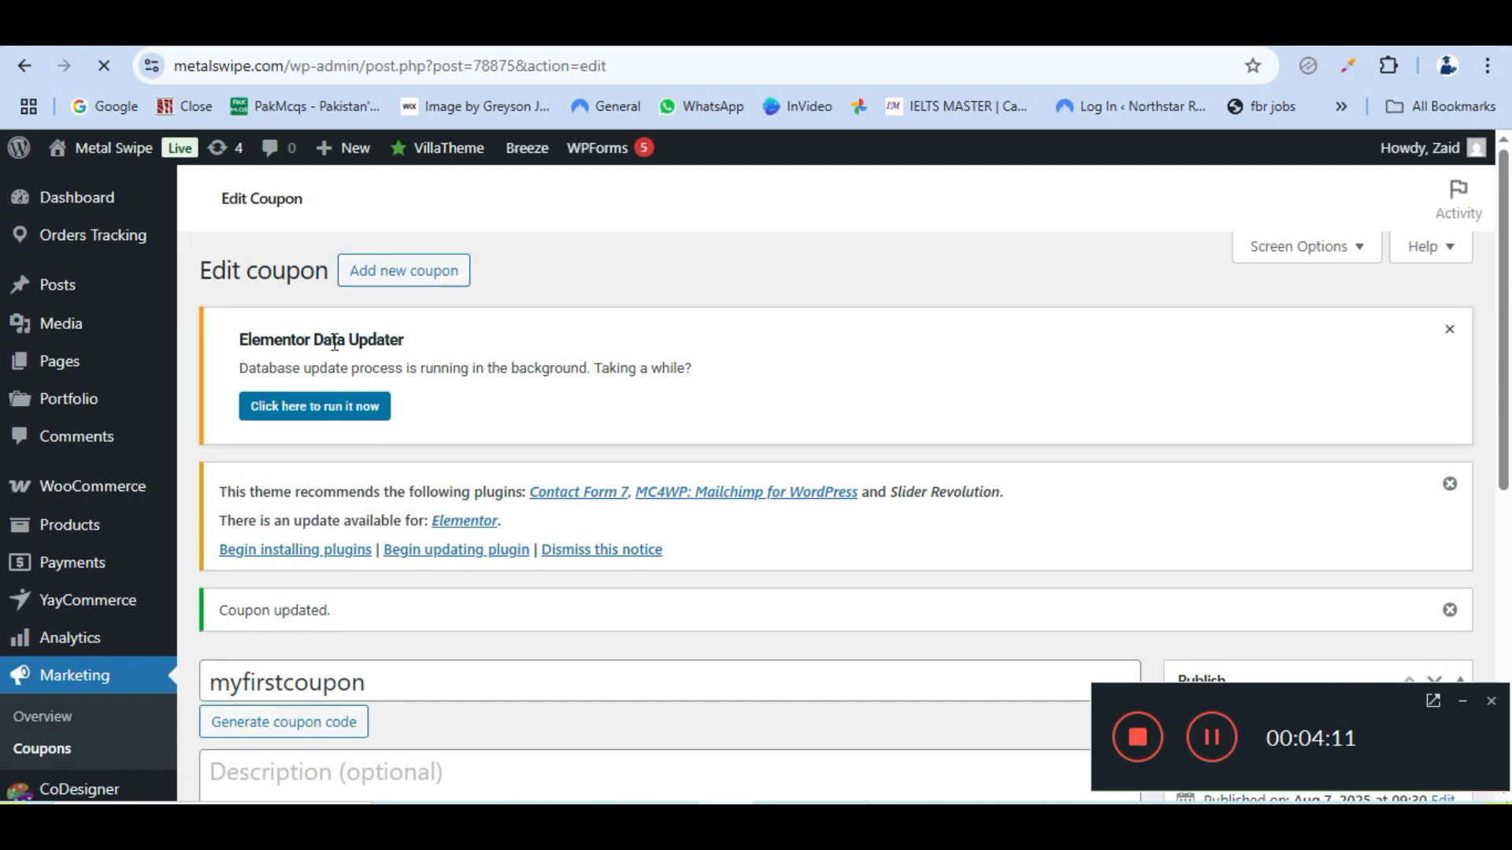
# Open the store's coupon list and copy the code myfirstcoupon from its entry.
pyautogui.click(49, 712)
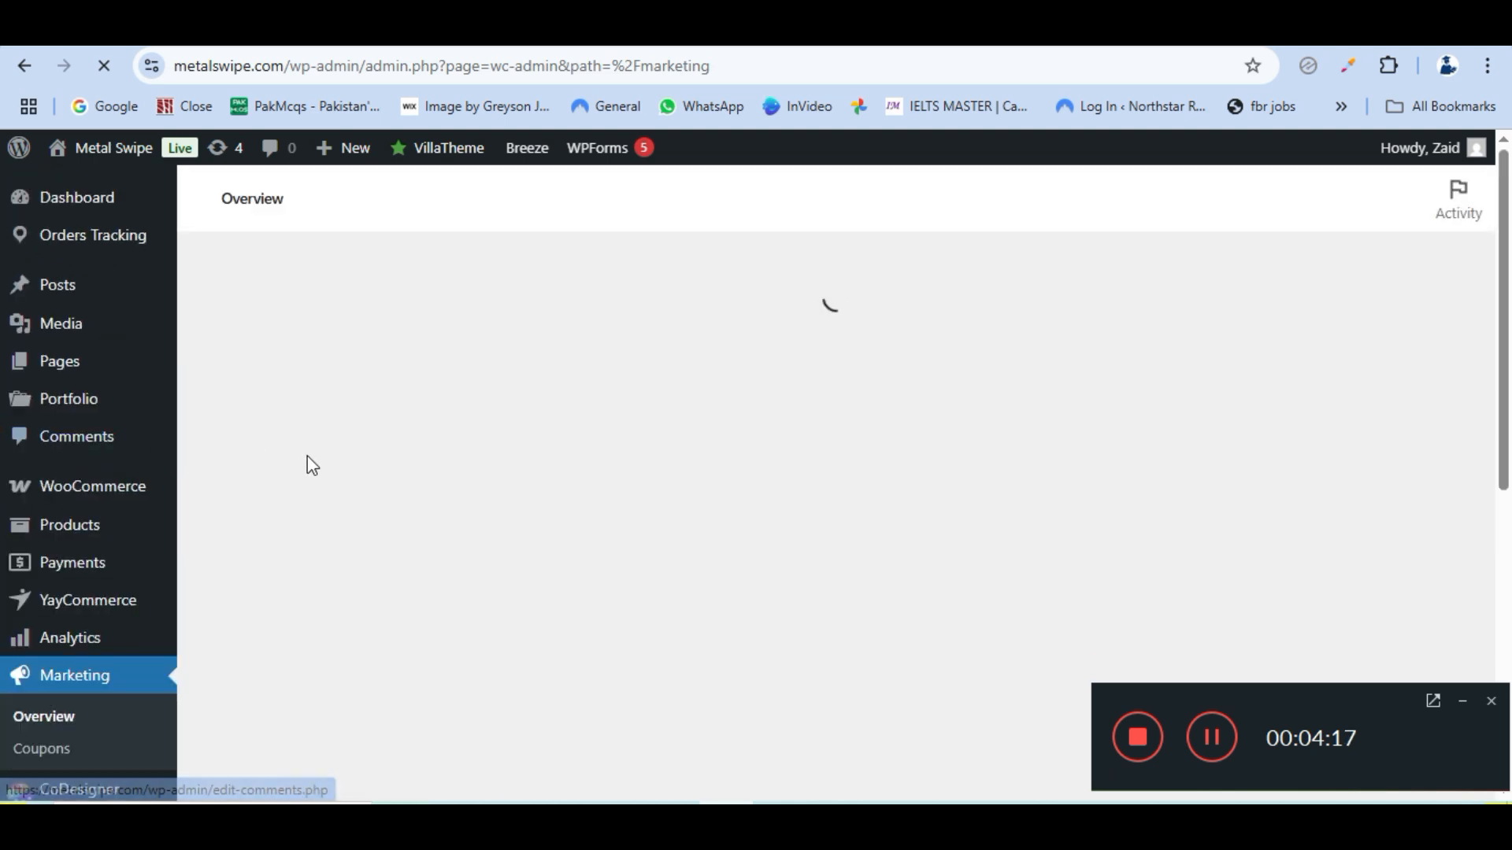
pyautogui.scroll(-2, 64, 701)
pyautogui.click(68, 639)
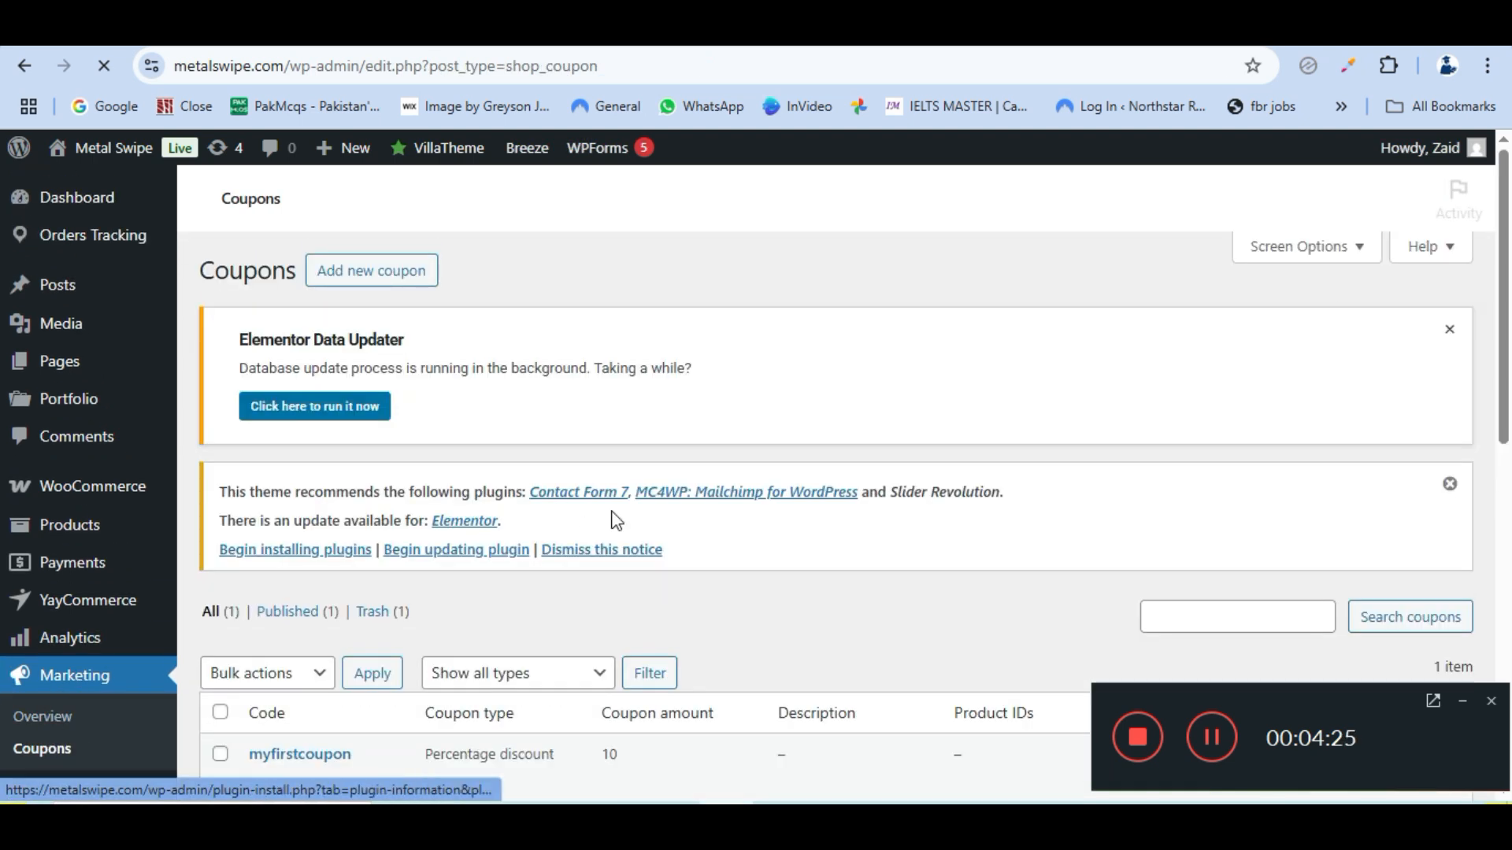
pyautogui.scroll(-4, 677, 471)
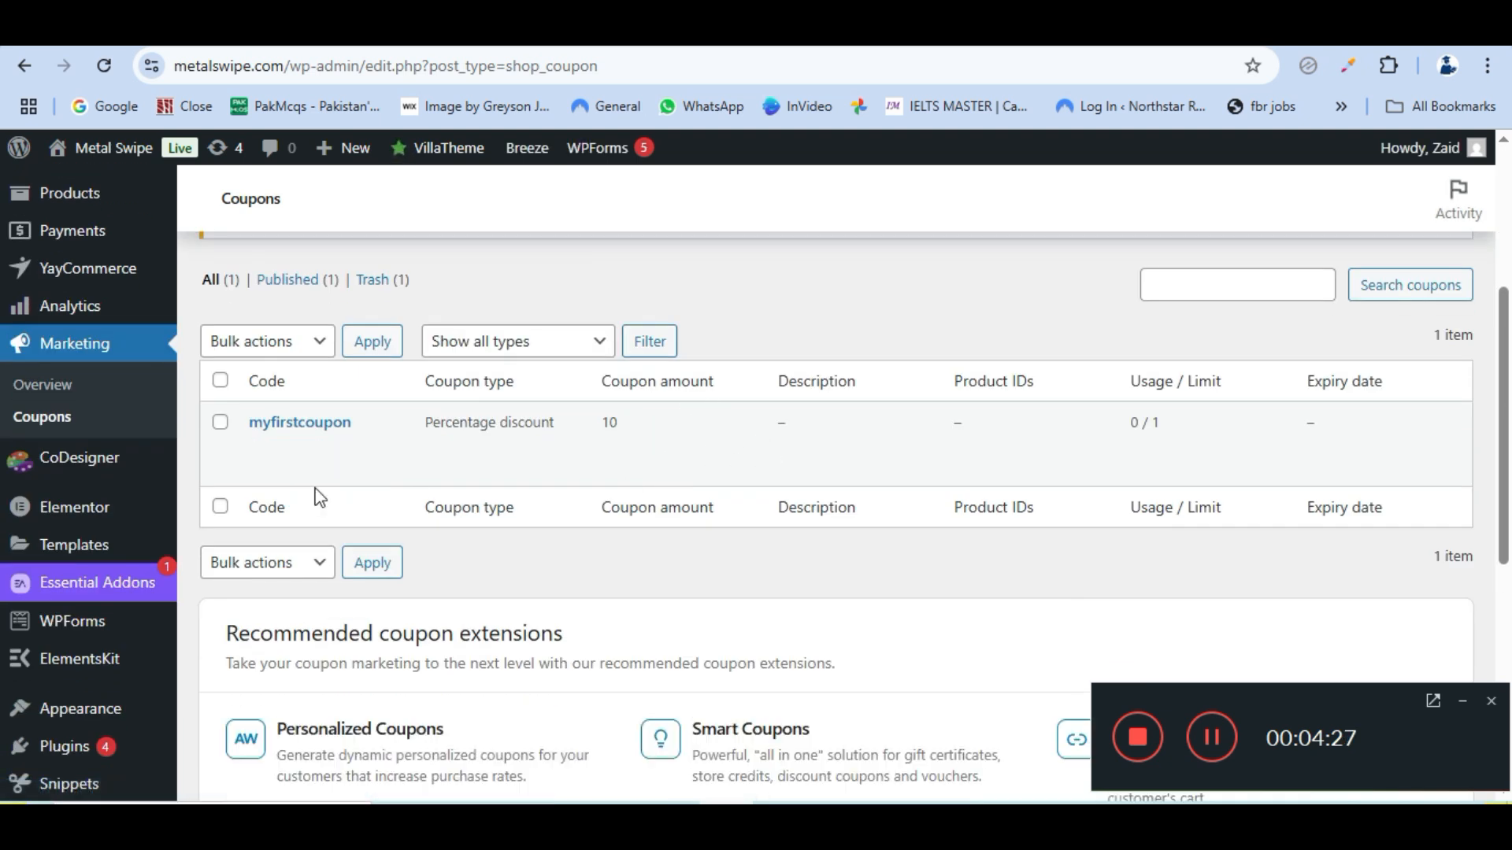
pyautogui.moveTo(357, 422); pyautogui.dragTo(243, 427)
pyautogui.rightClick(297, 422)
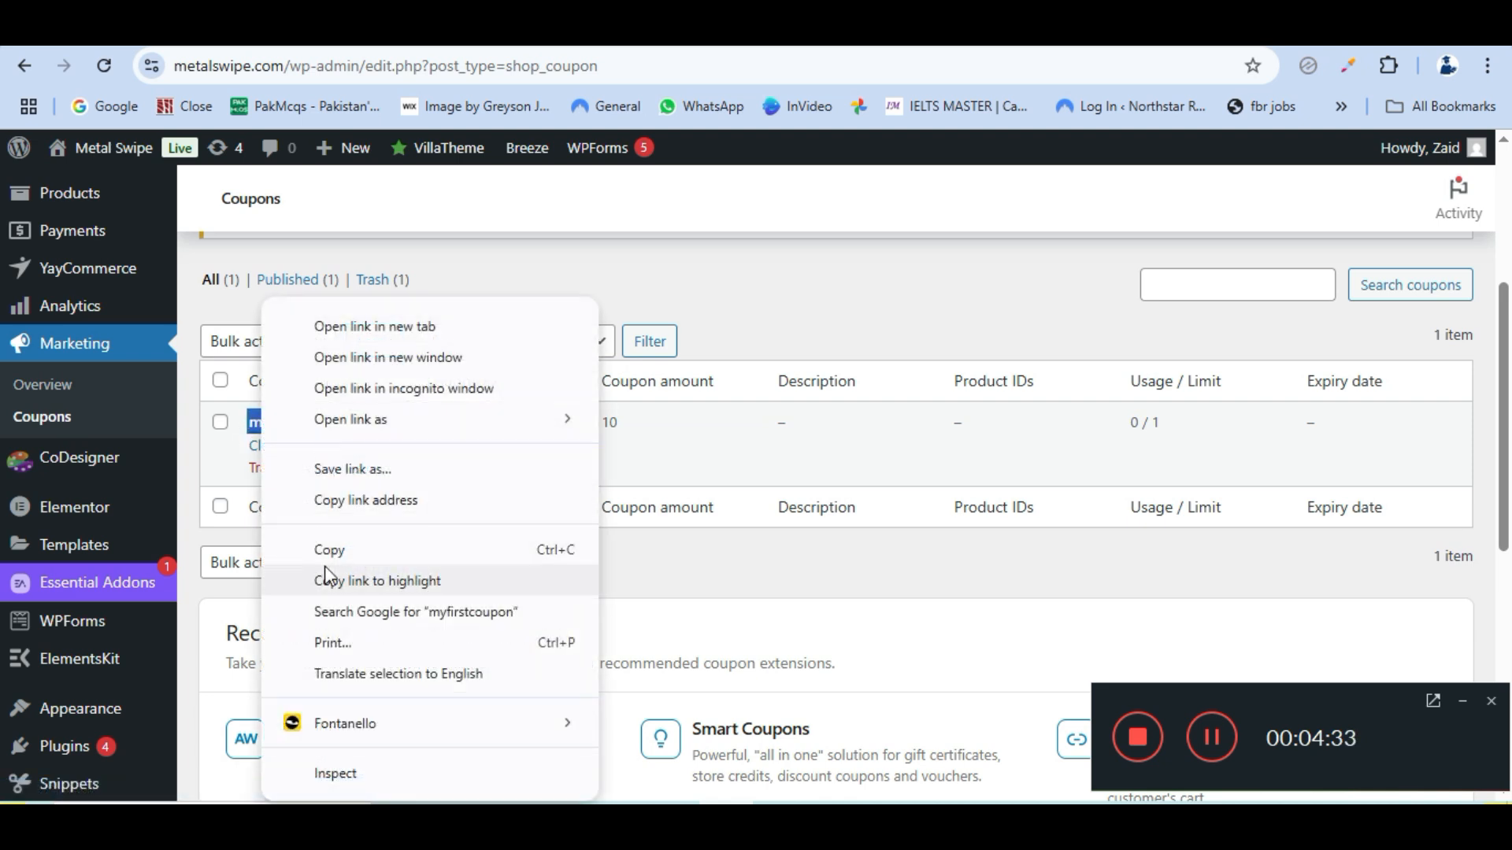
pyautogui.click(328, 545)
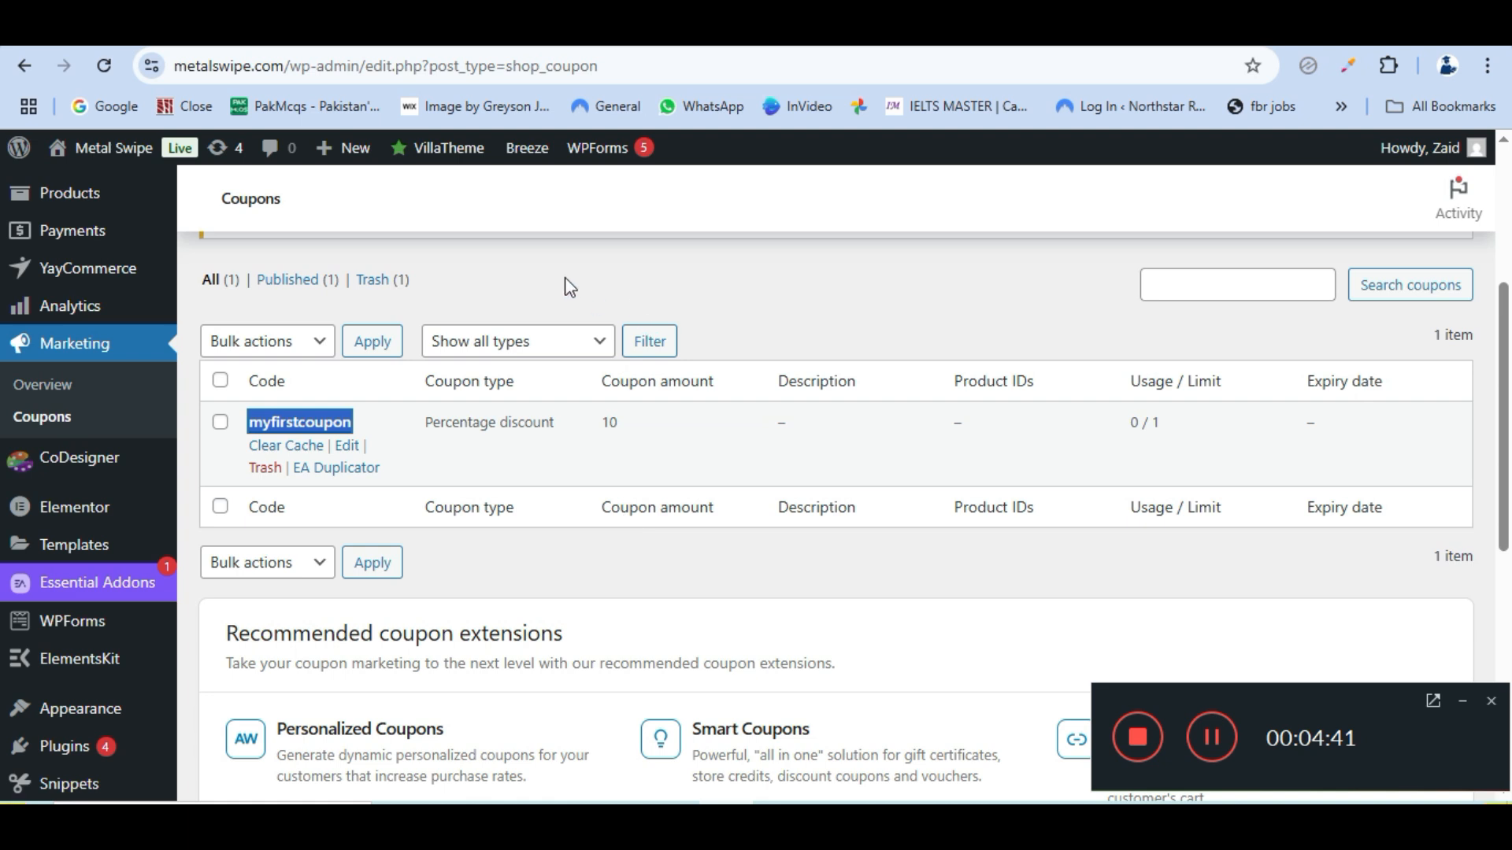
# Switch to the Metal Swipe storefront, reload the home page and open the Metal Business Card page.
pyautogui.click(606, 29)
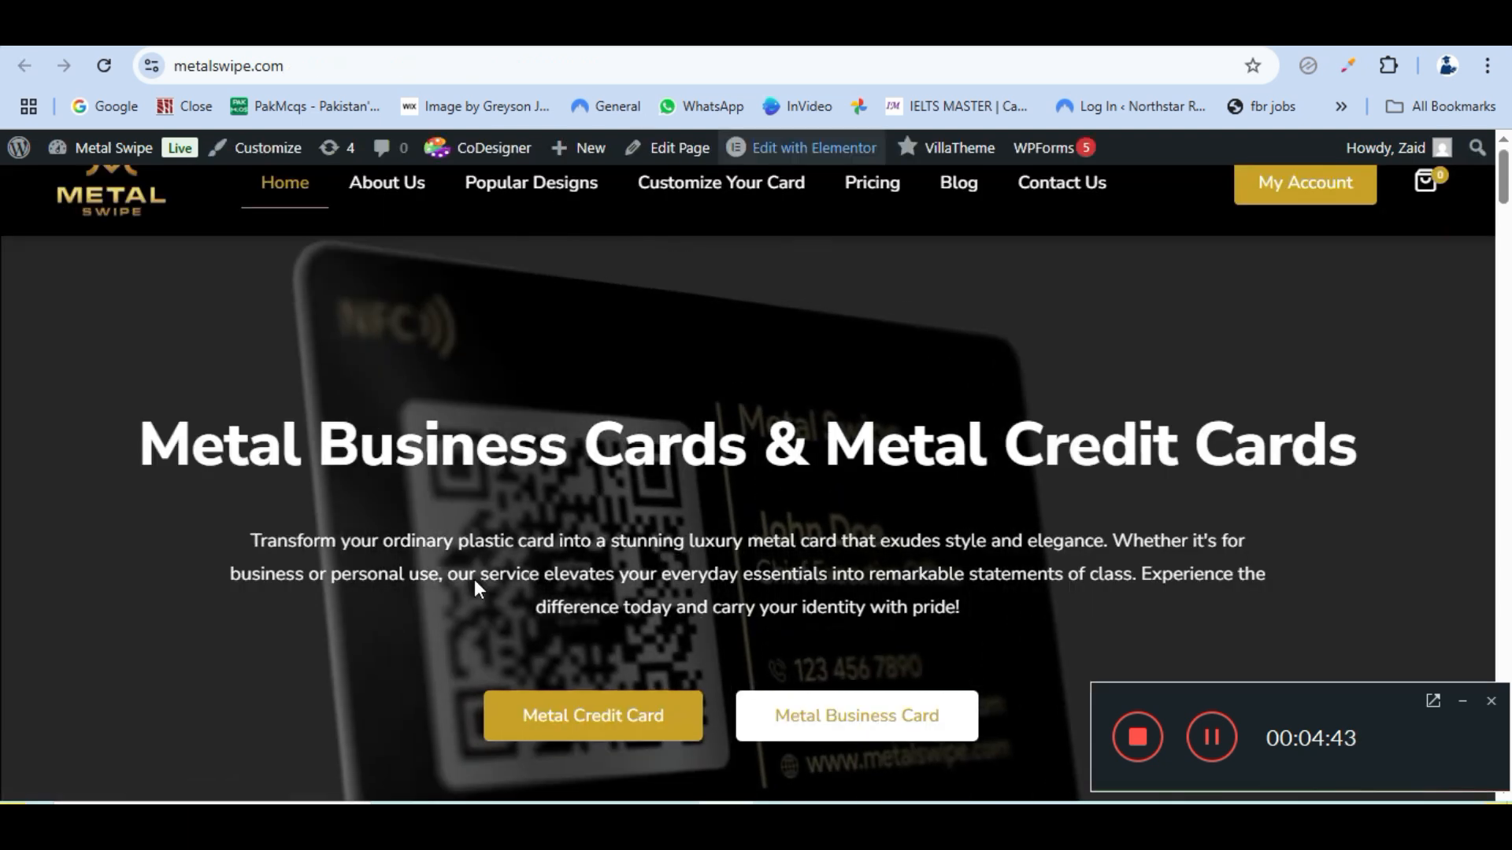
pyautogui.click(104, 65)
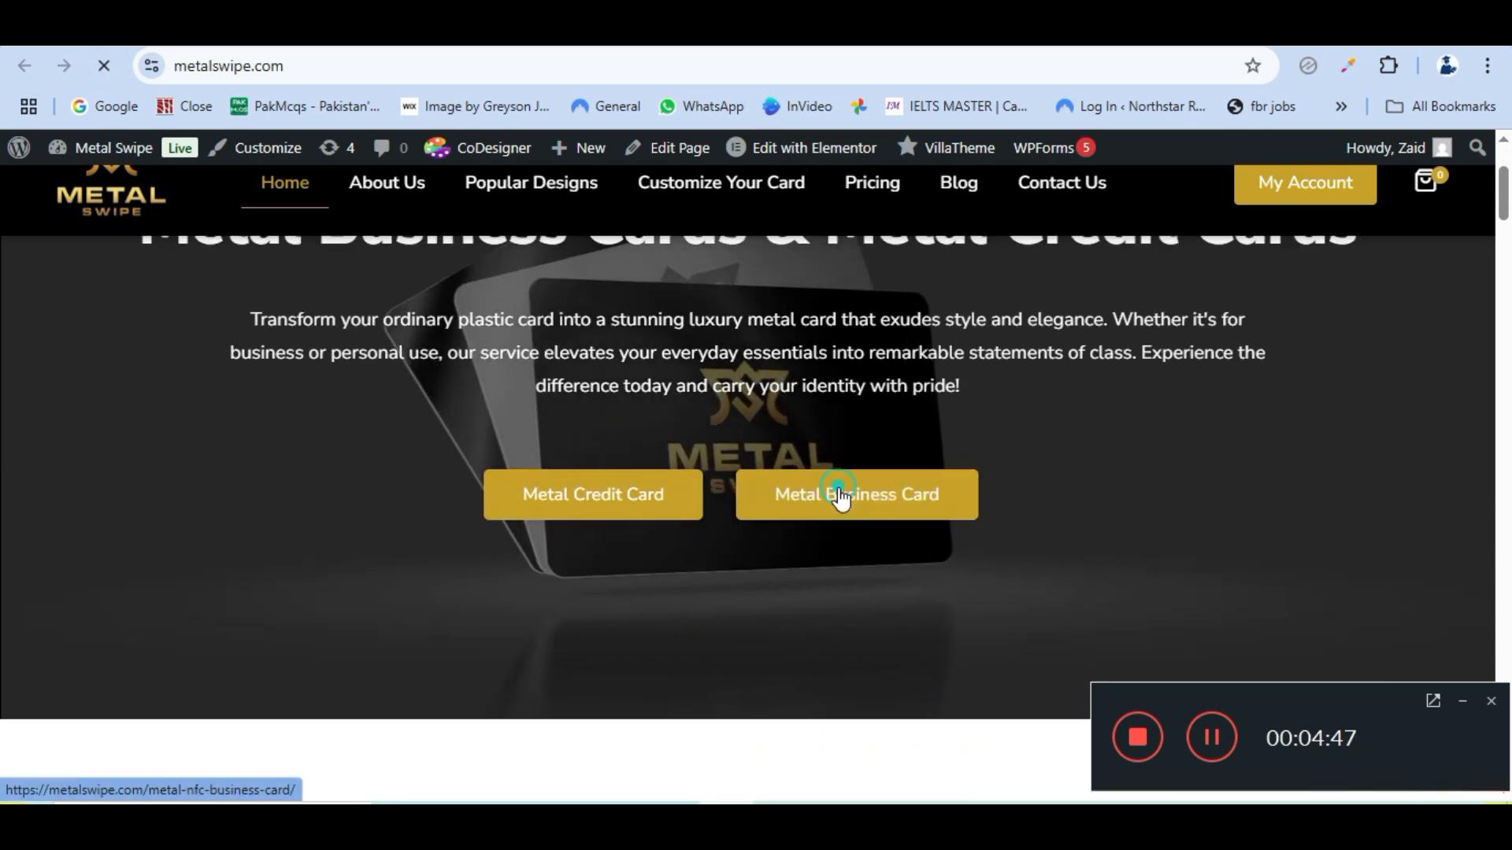
pyautogui.click(841, 498)
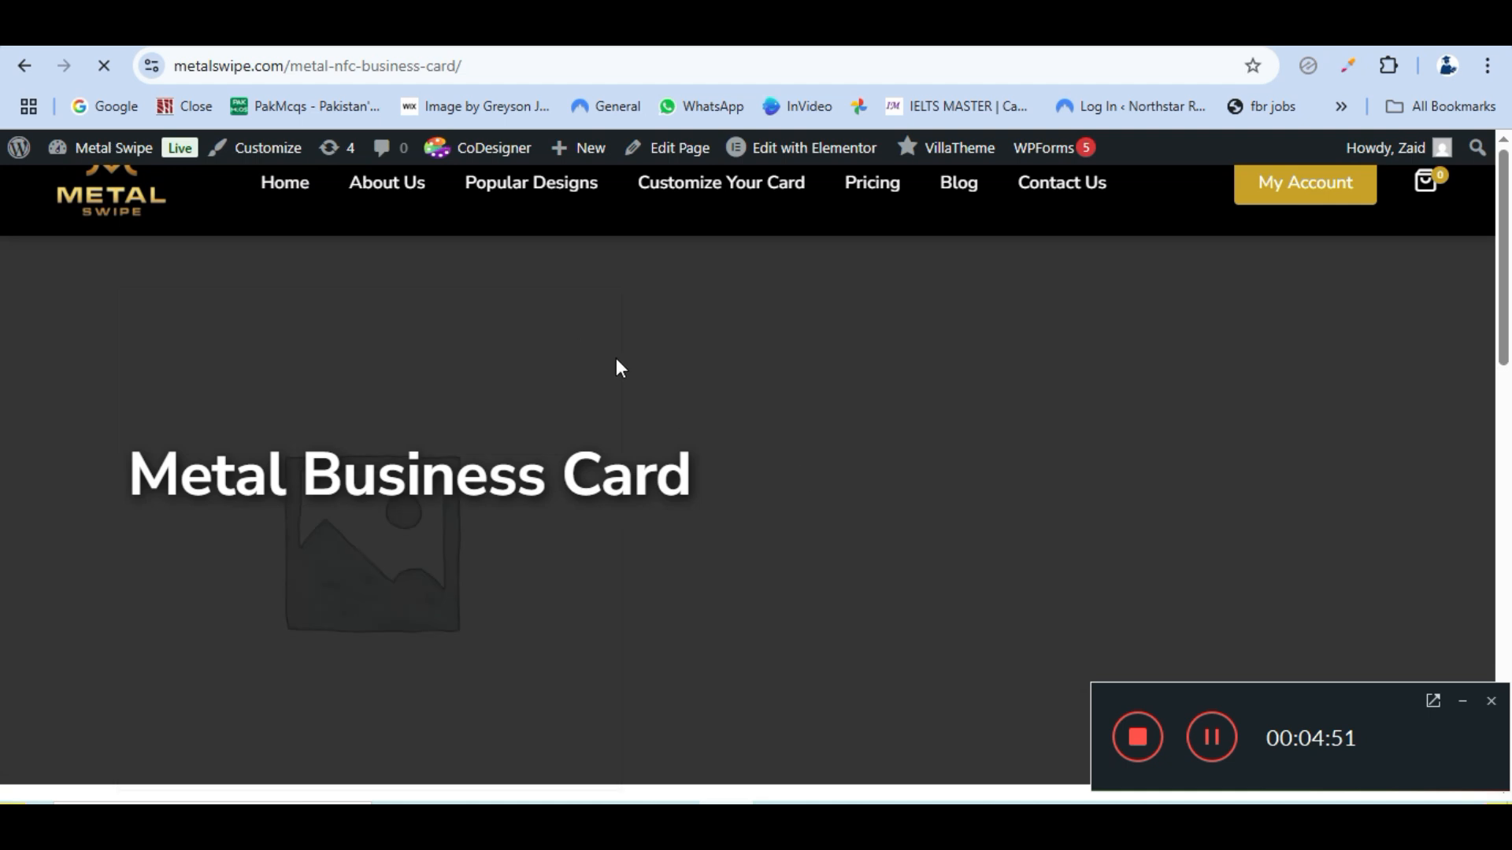
# Add the metal NFC business card to the cart with its default design and empty text fields.
pyautogui.scroll(-5, 630, 359)
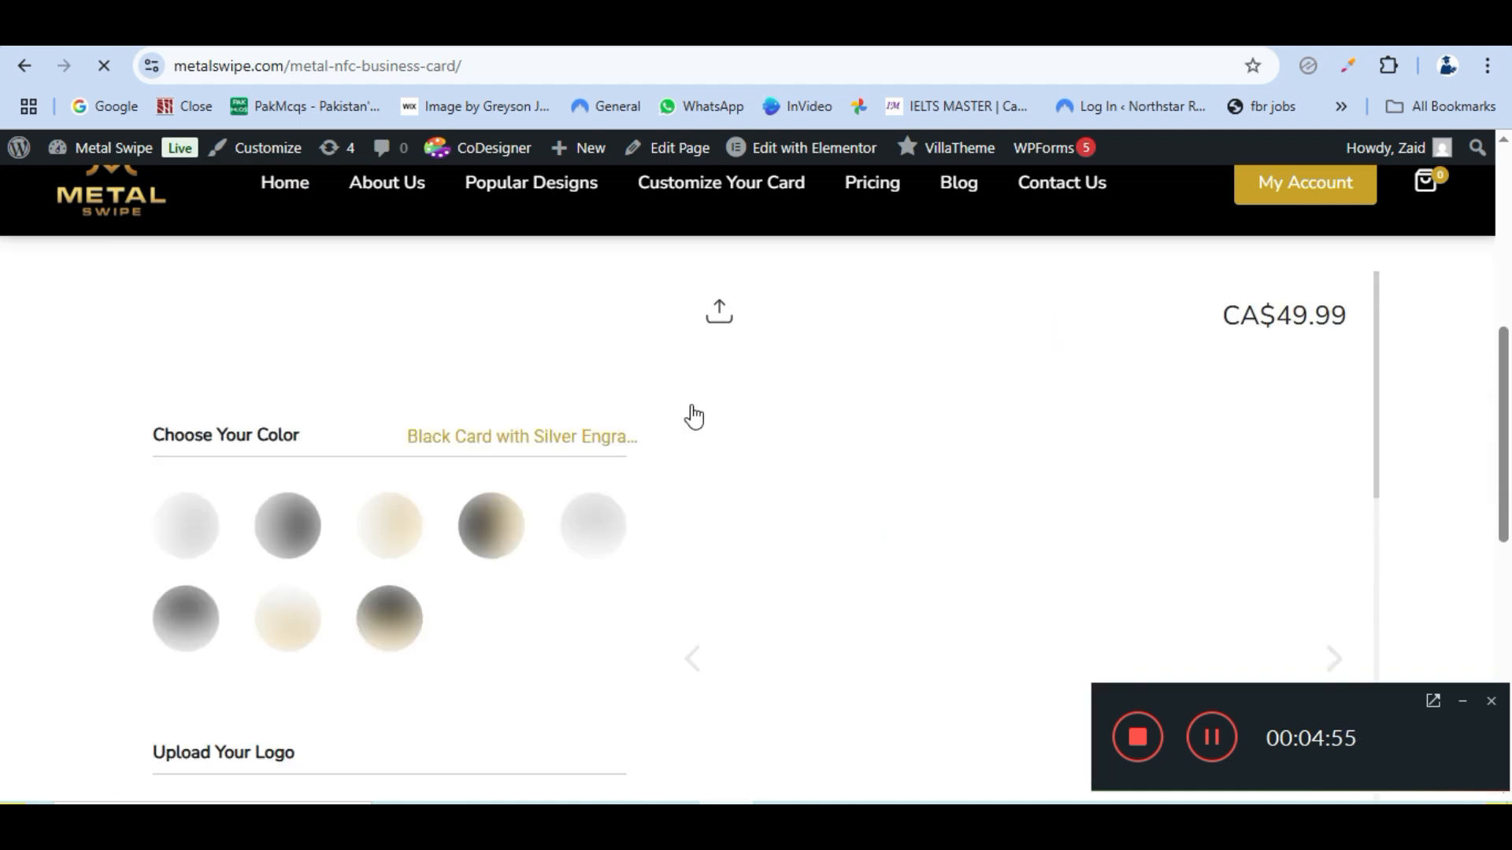
pyautogui.scroll(-6, 1032, 419)
pyautogui.scroll(-10, 1284, 472)
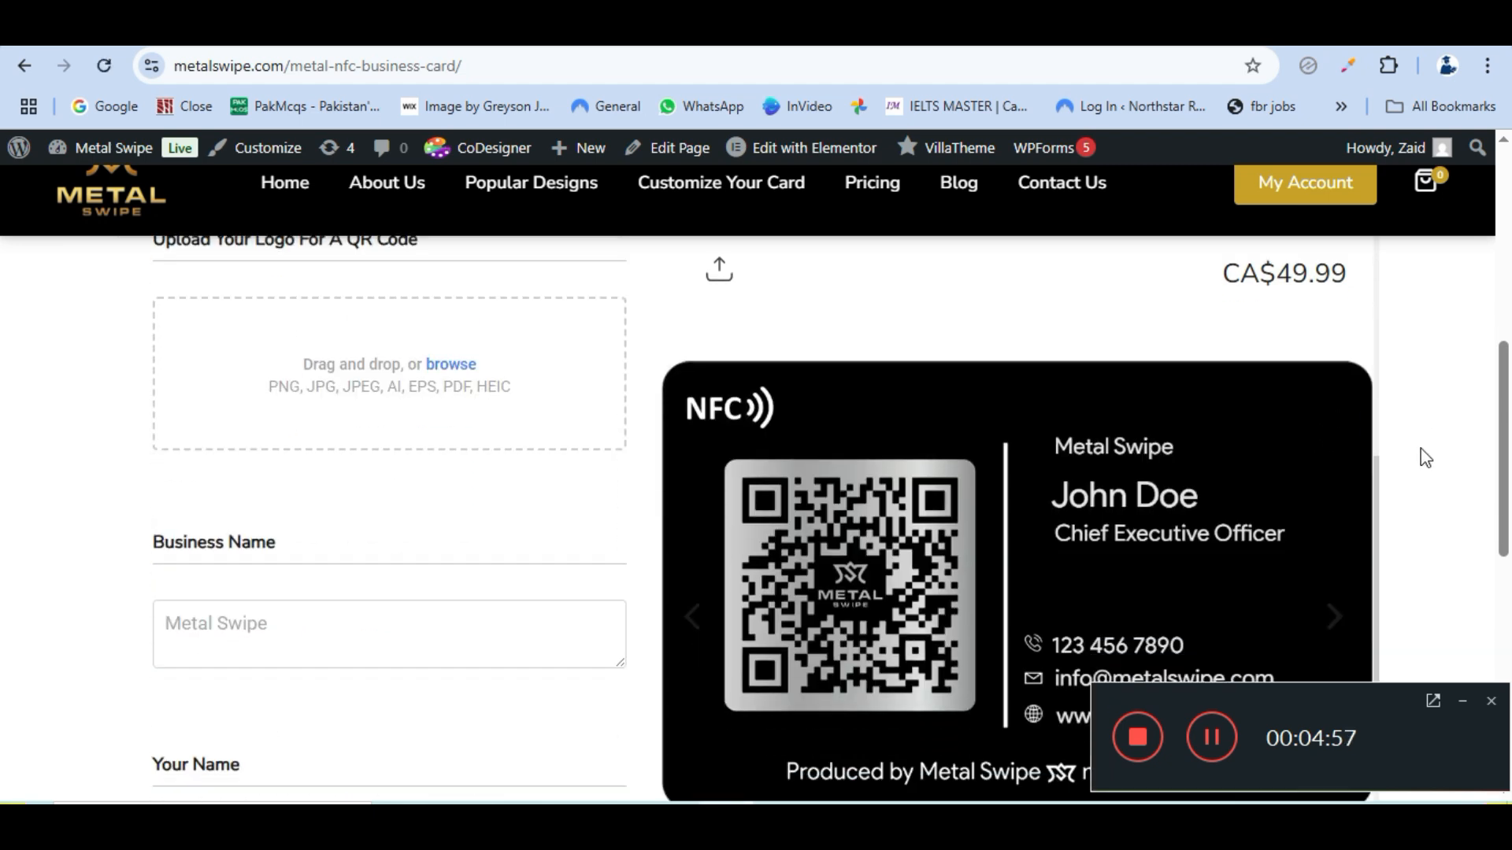
pyautogui.click(1047, 436)
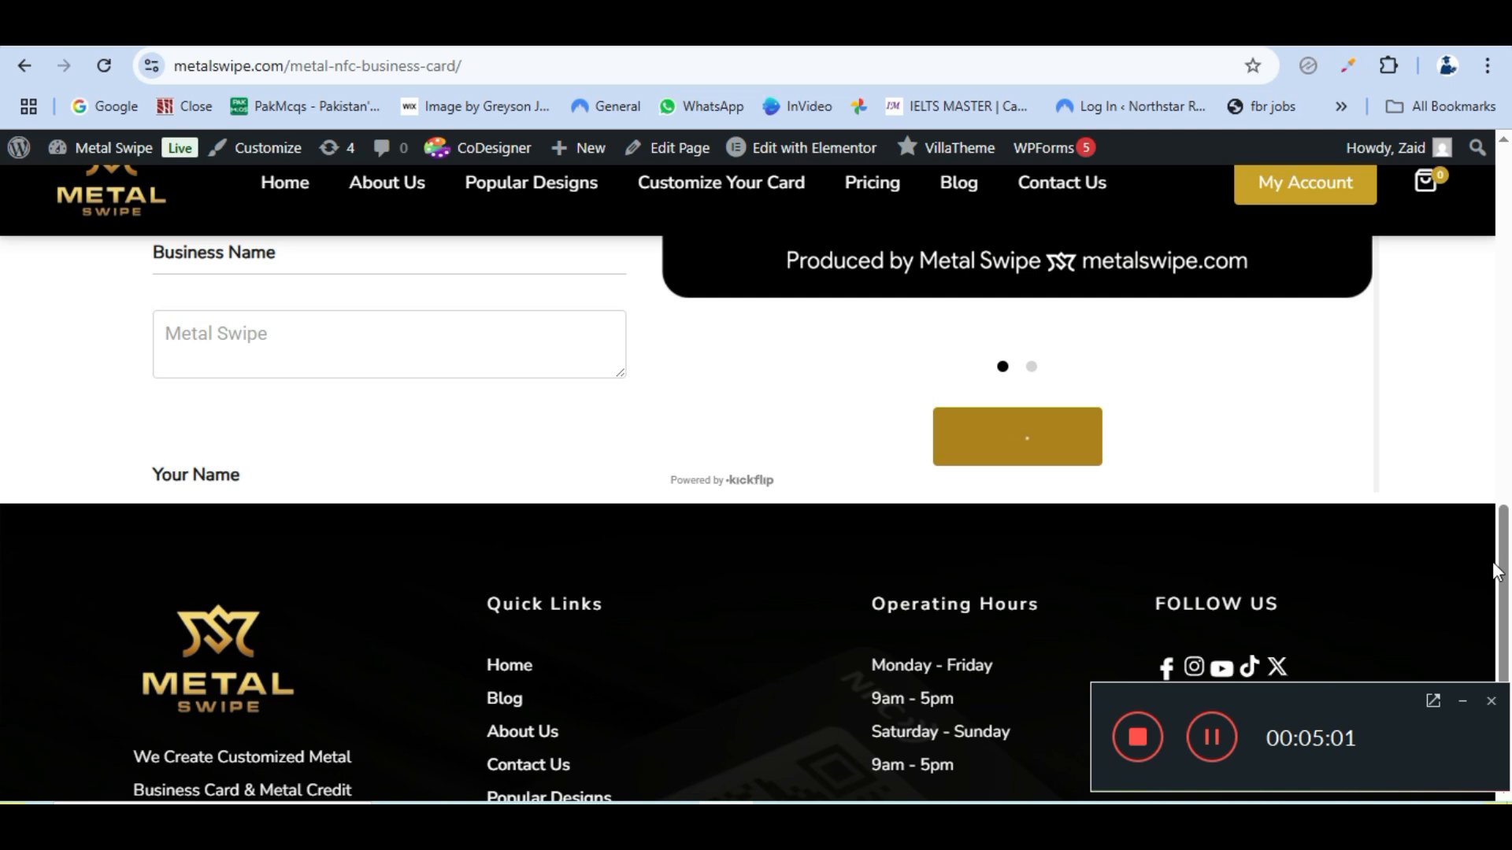
pyautogui.scroll(3, 1495, 567)
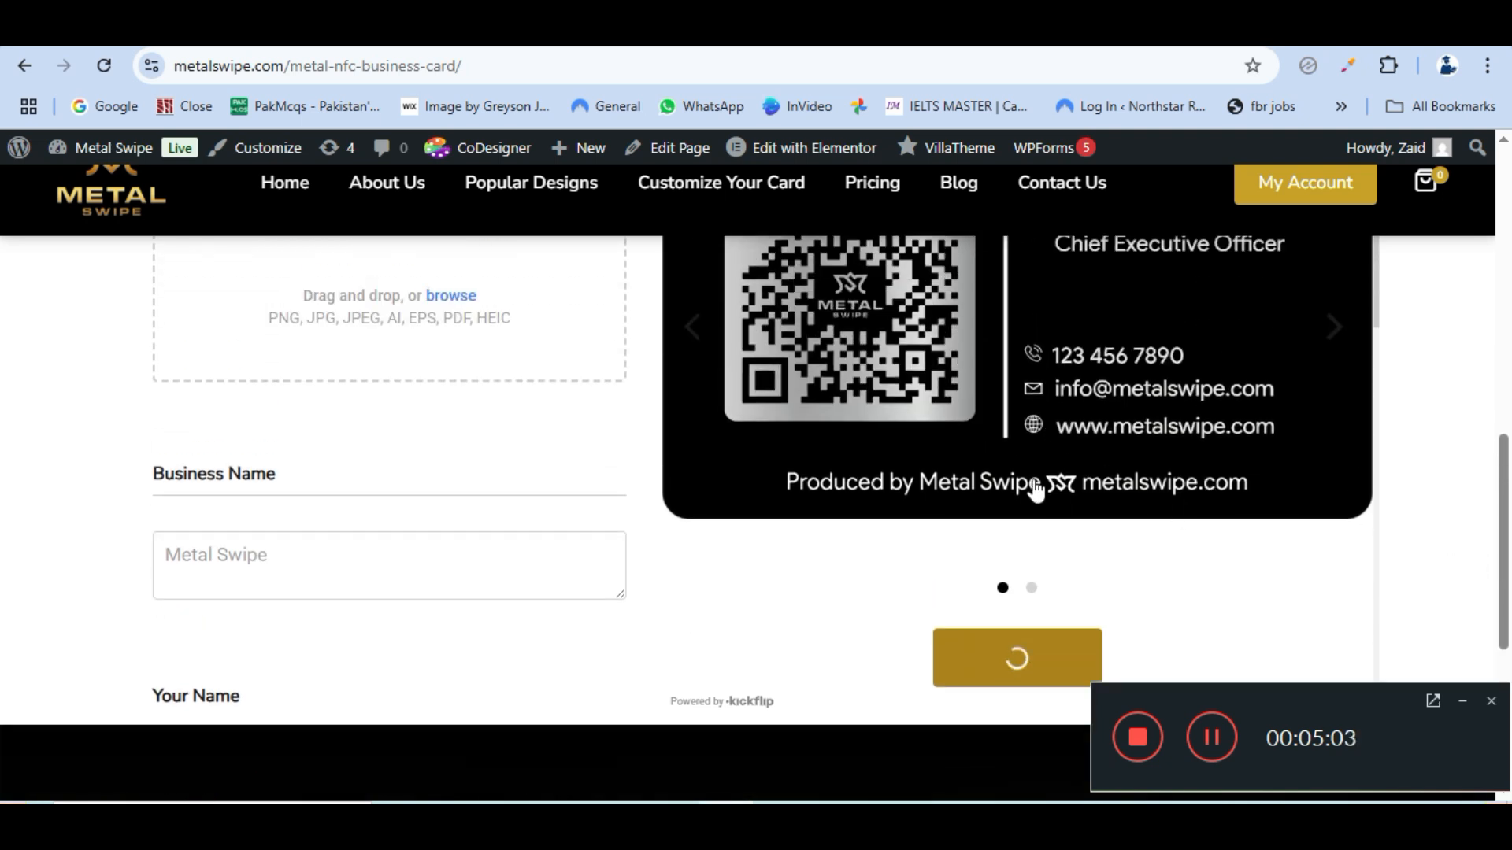
pyautogui.scroll(3, 1503, 526)
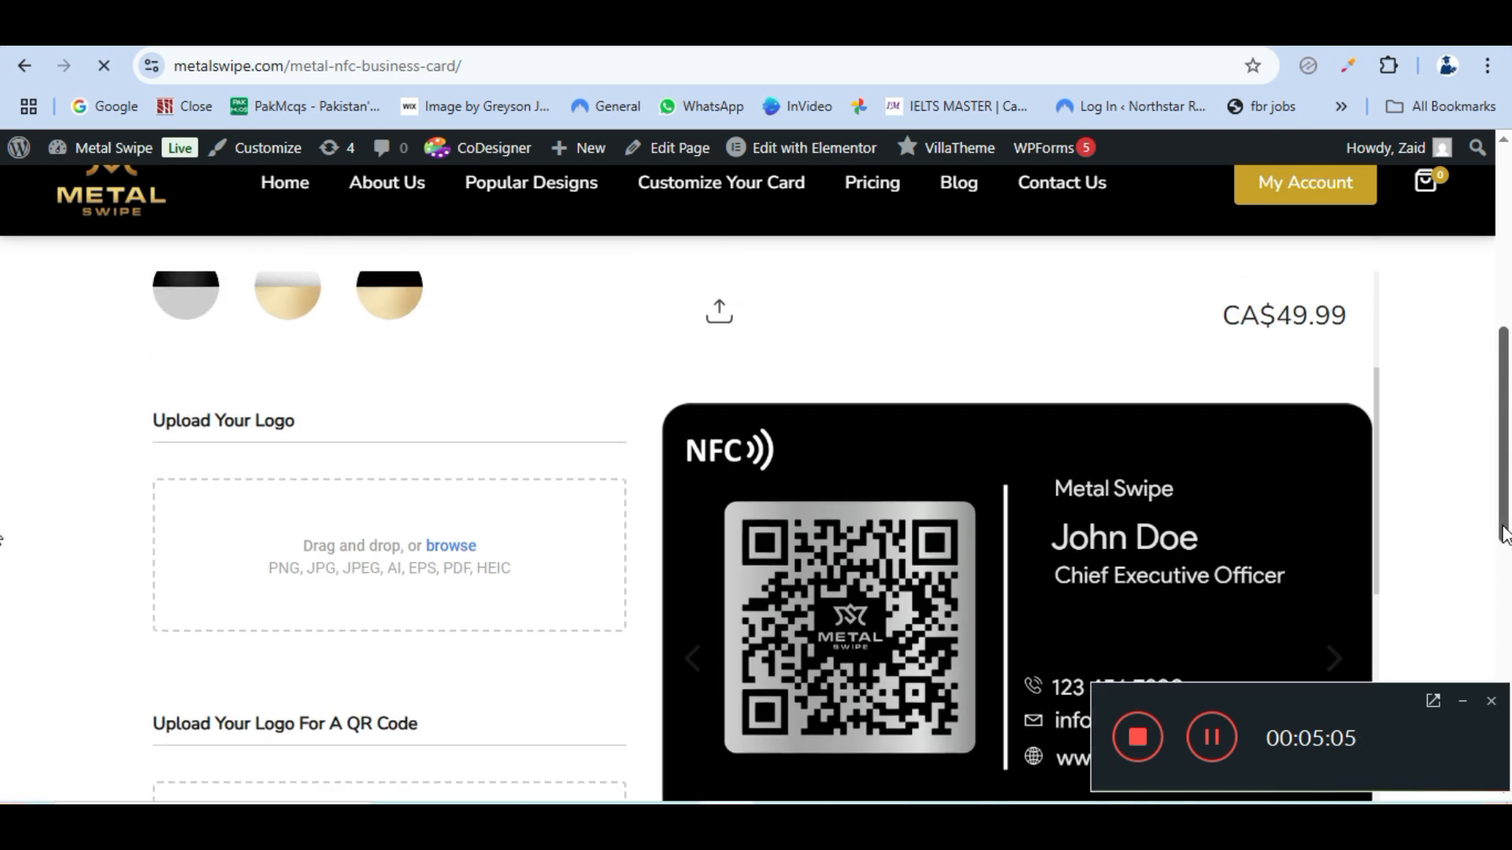
pyautogui.scroll(-2, 1502, 525)
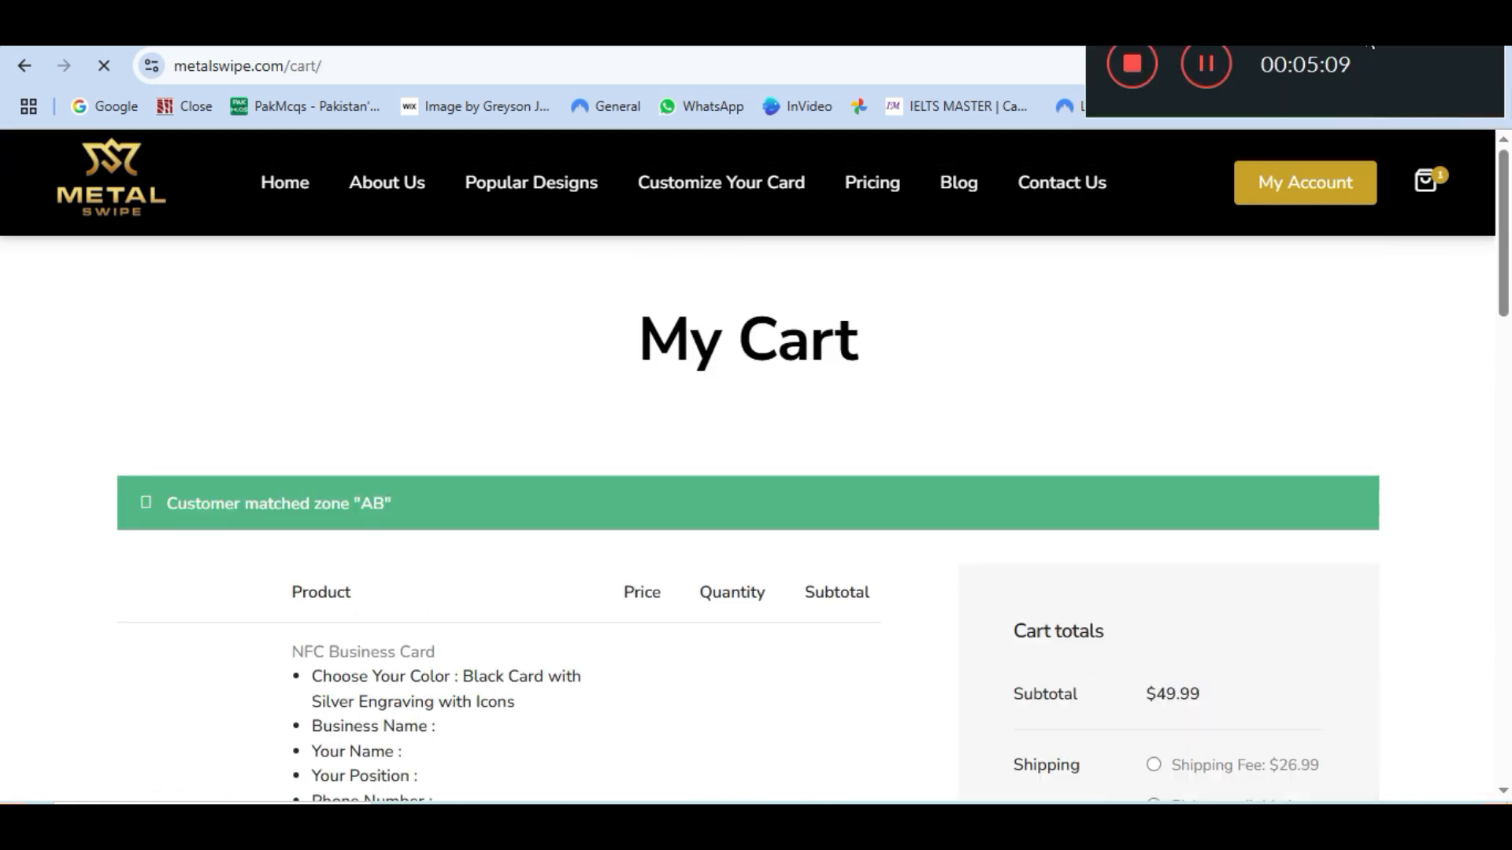
# Review the cart's contents and totals and proceed to checkout.
pyautogui.scroll(-6, 1219, 578)
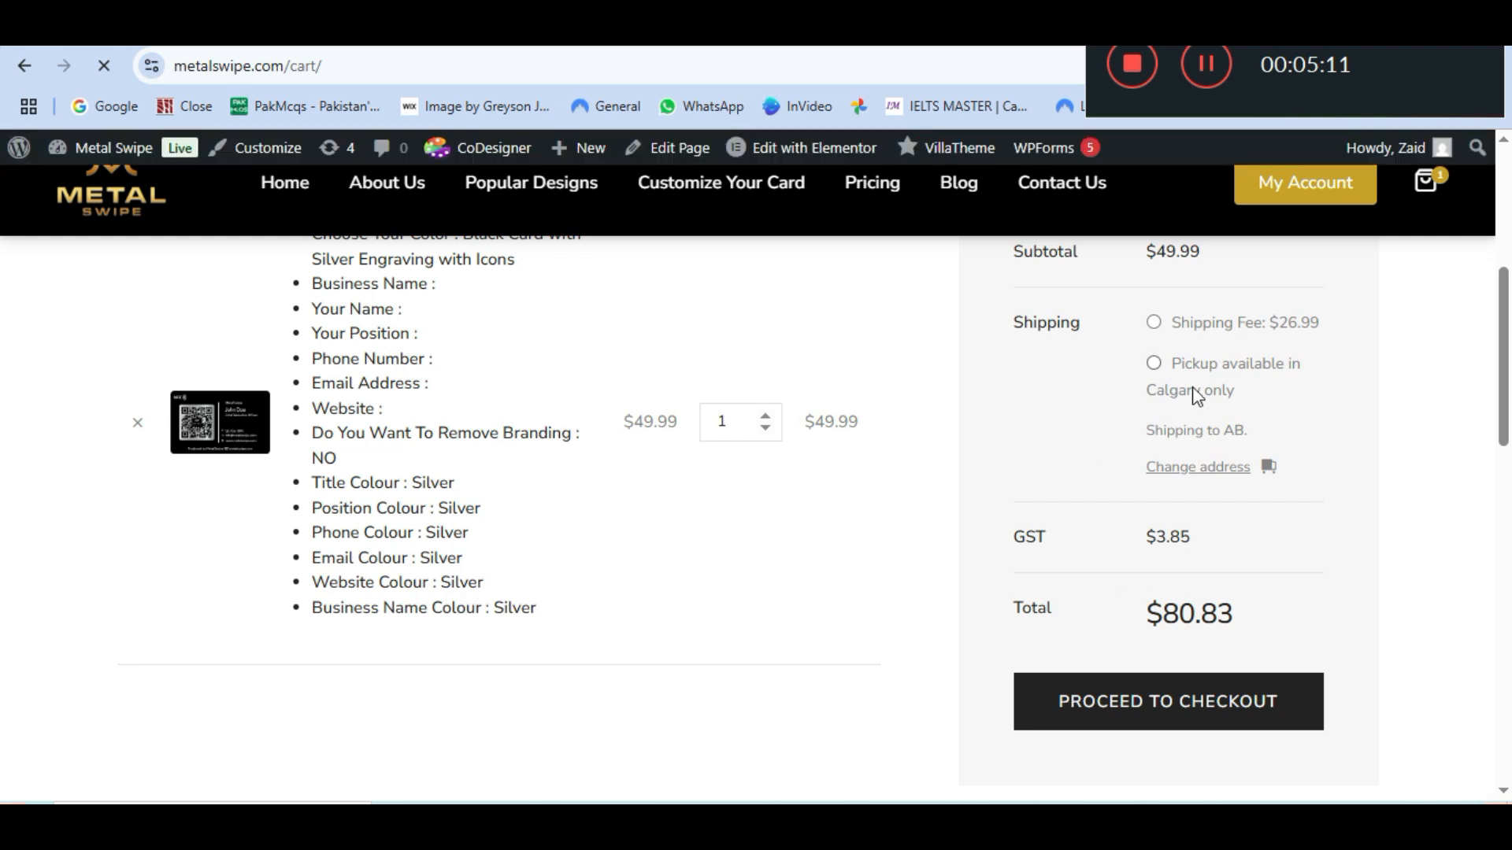
pyautogui.scroll(-7, 1170, 482)
pyautogui.click(1173, 584)
pyautogui.scroll(1, 857, 597)
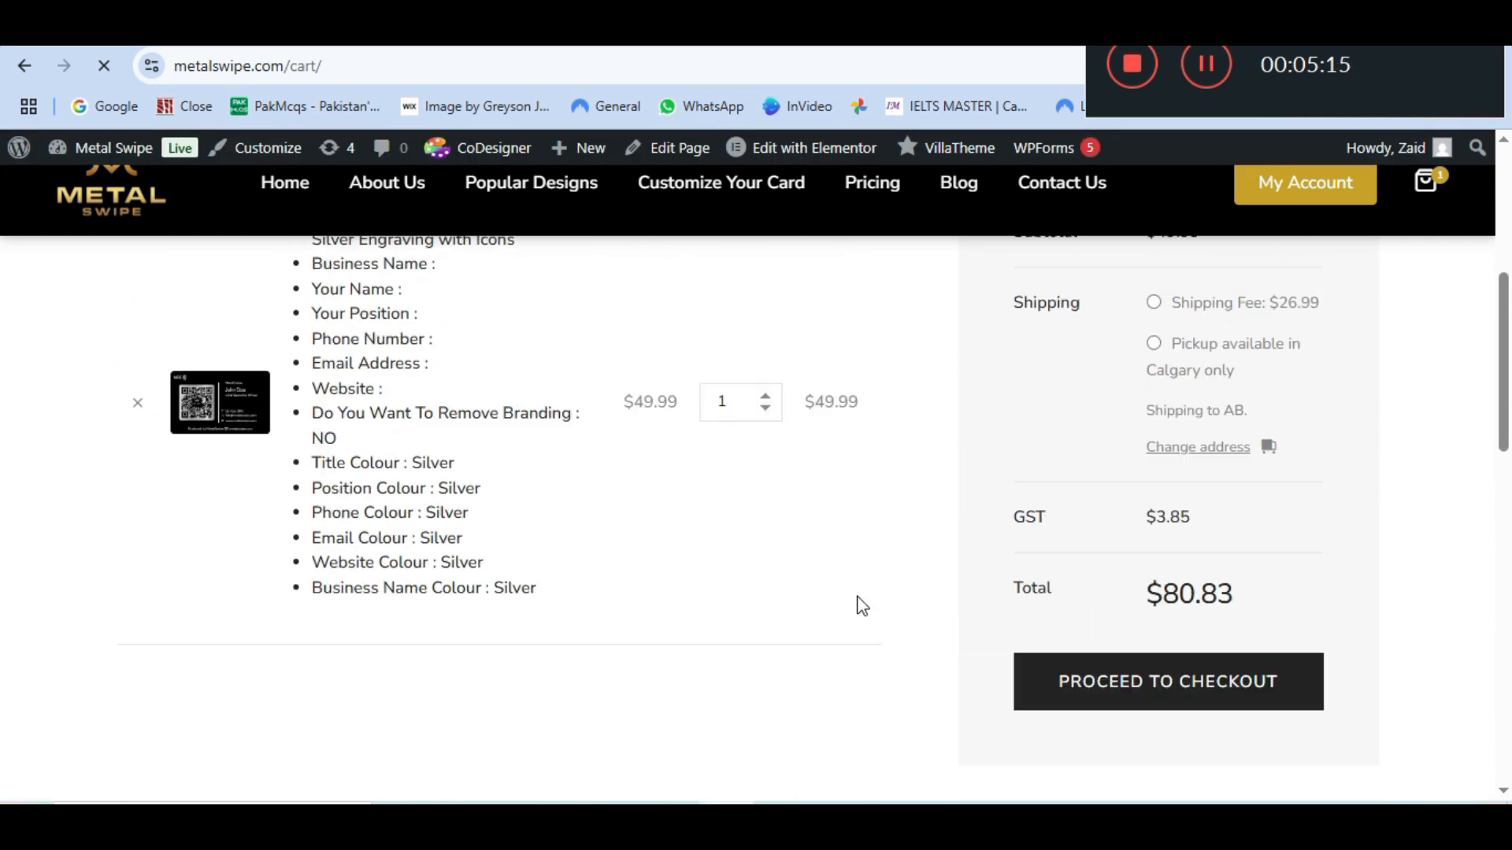
pyautogui.scroll(2, 862, 605)
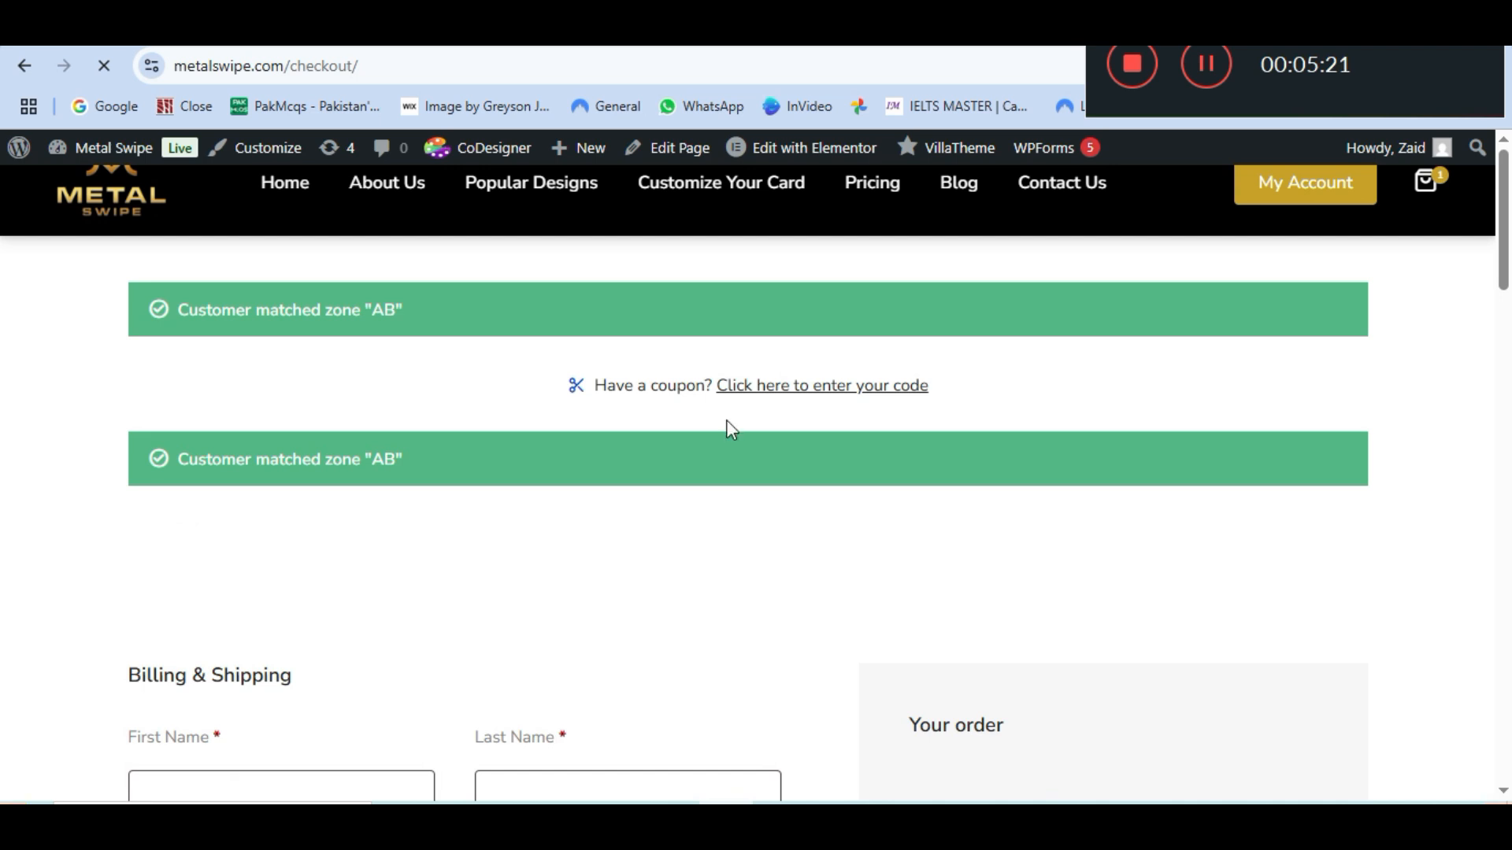
# Open the coupon entry on the checkout page, paste the copied coupon code and apply it.
pyautogui.click(889, 385)
pyautogui.click(694, 504)
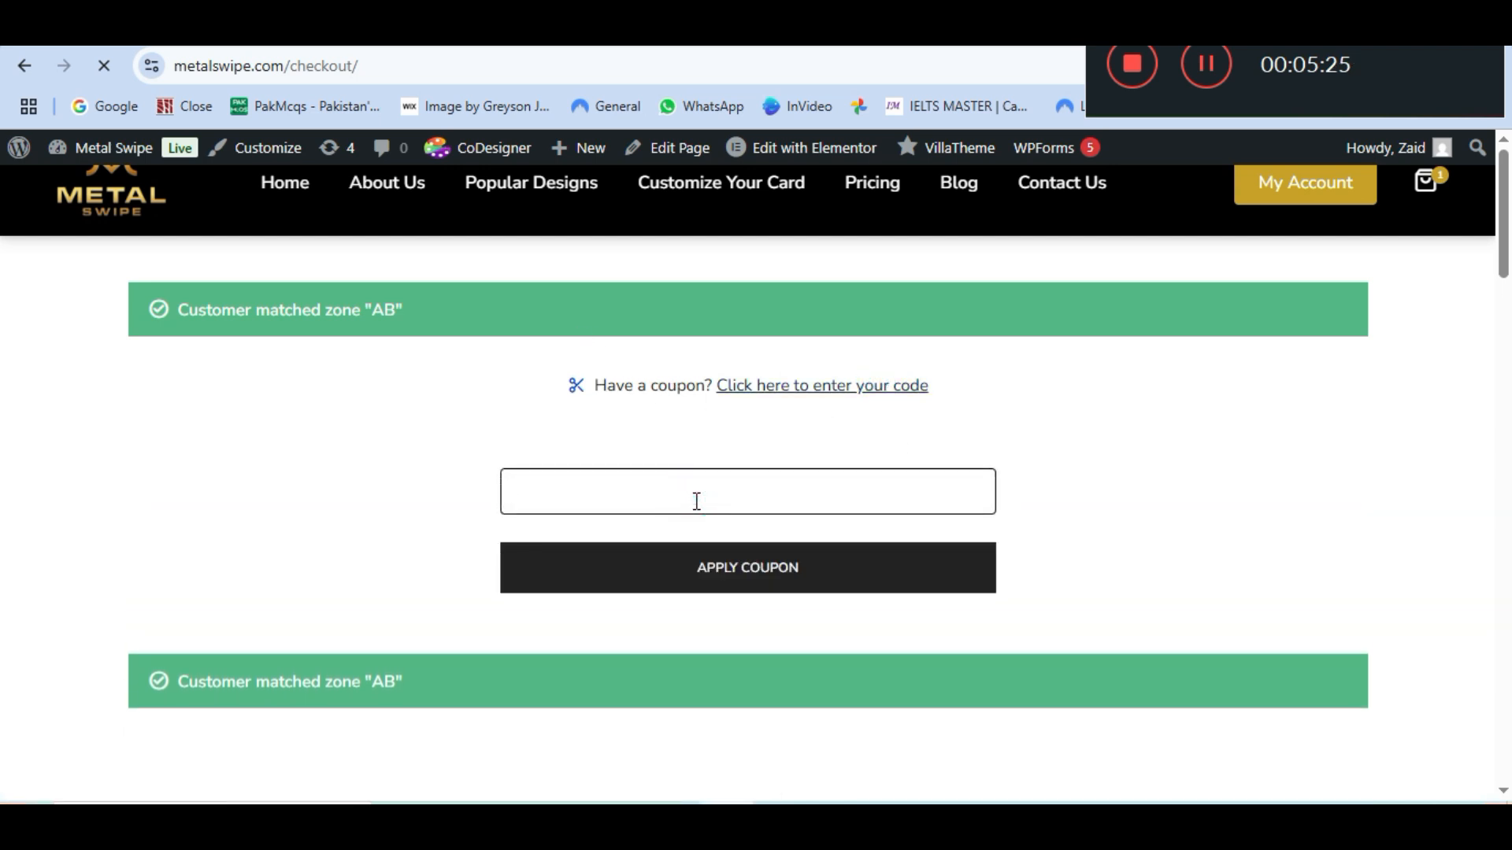
pyautogui.hotkey('ctrl', 'v')
pyautogui.click(676, 559)
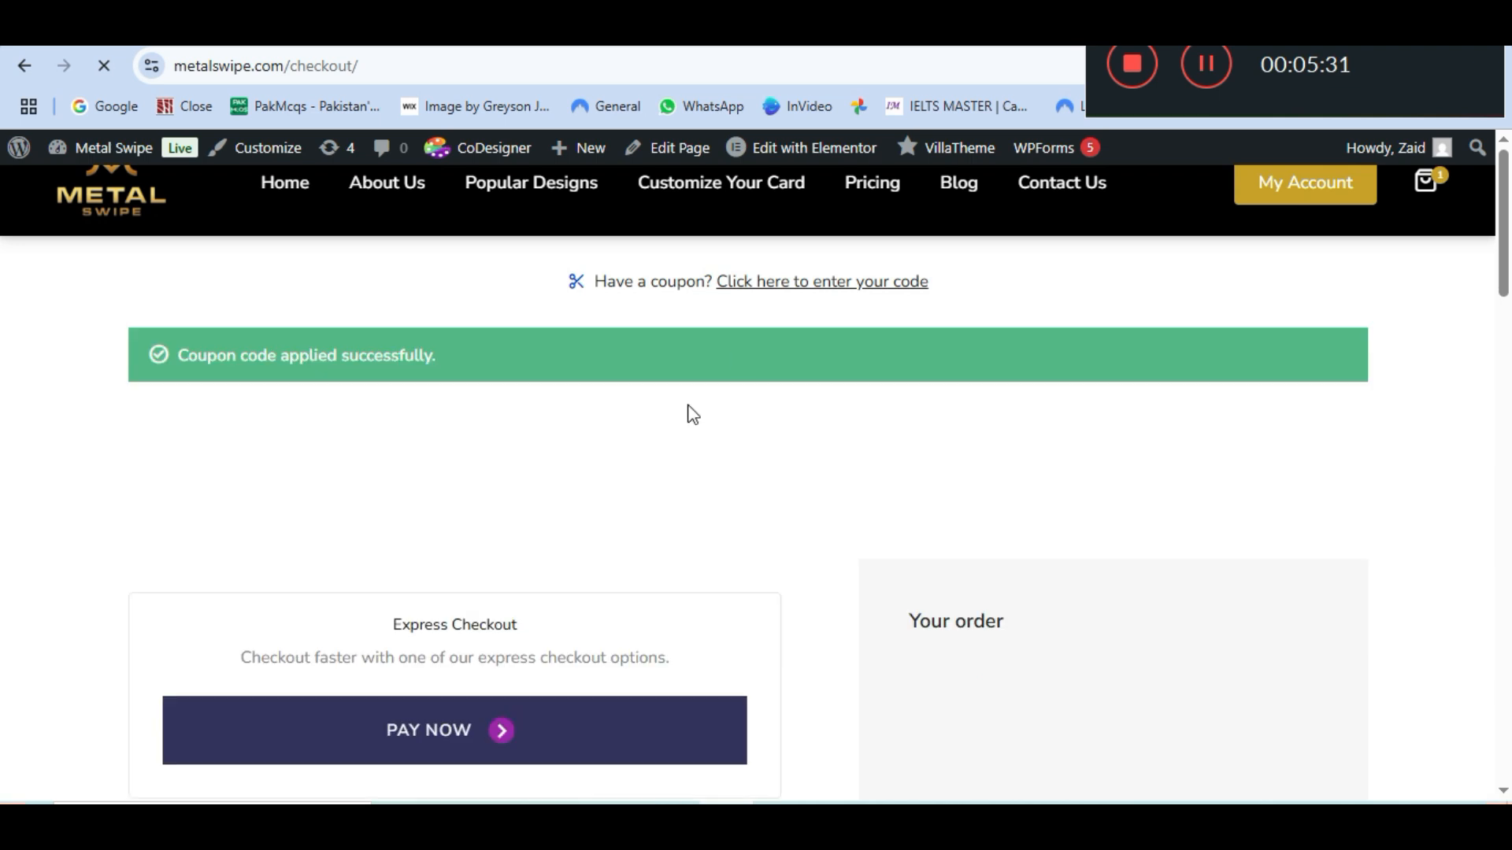
# Check the coupon's discount line in the order summary on the checkout page.
pyautogui.scroll(-8, 1083, 652)
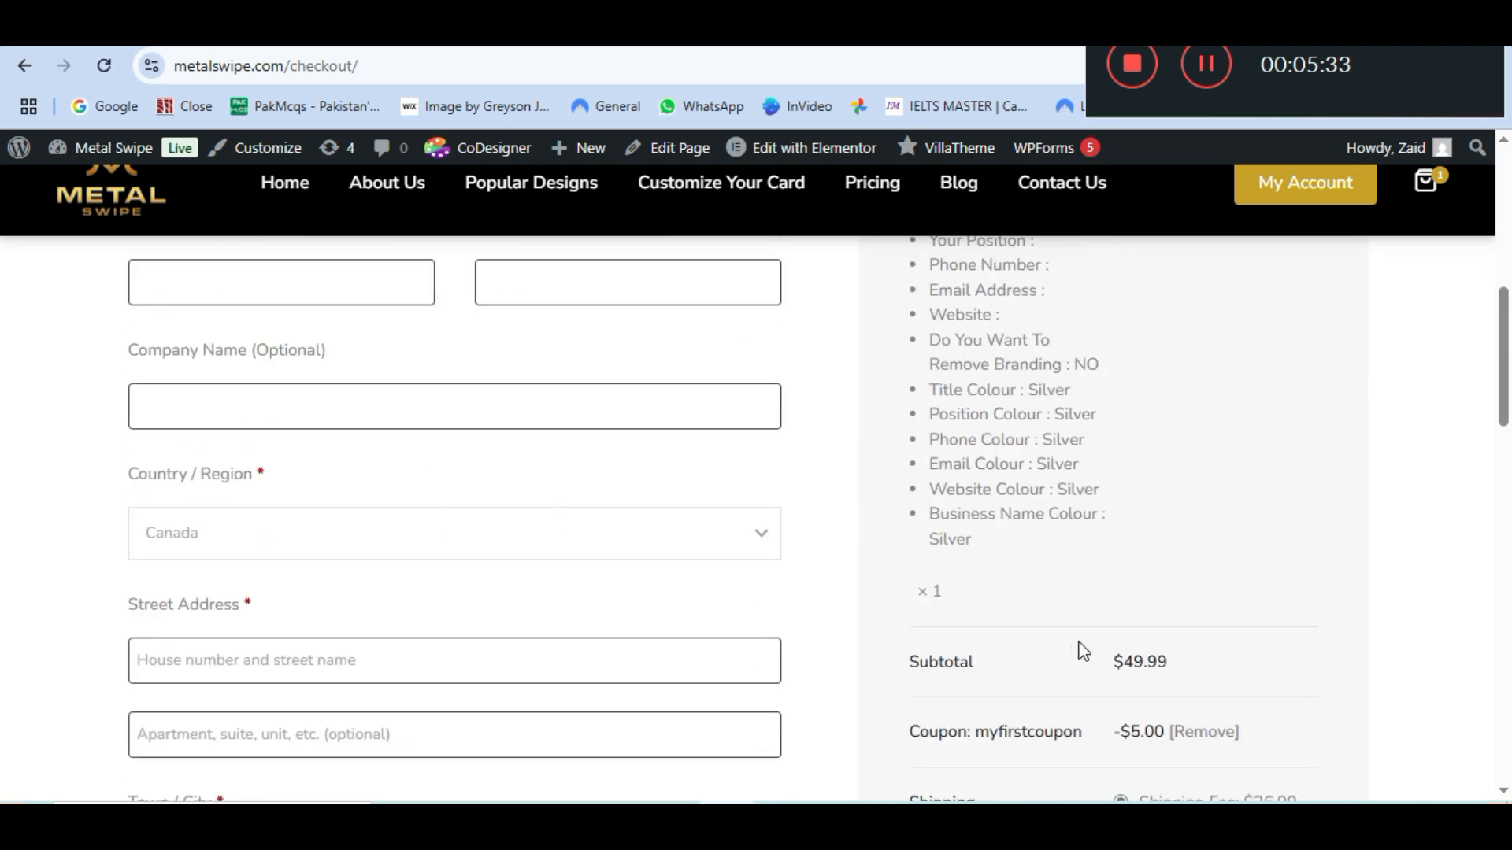
pyautogui.scroll(-3, 1136, 657)
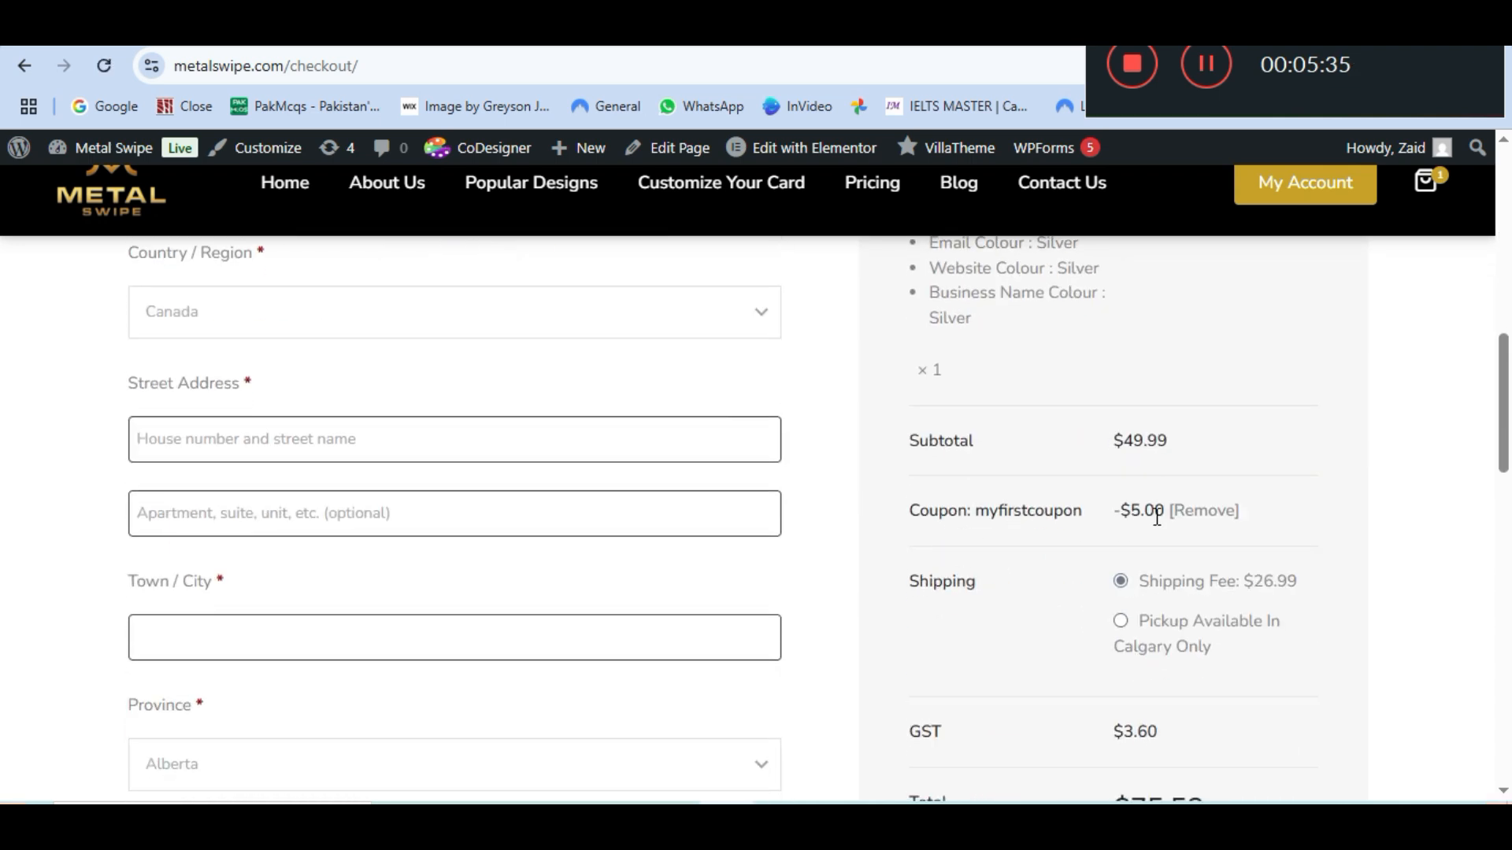
pyautogui.moveTo(1168, 511); pyautogui.dragTo(1124, 520)
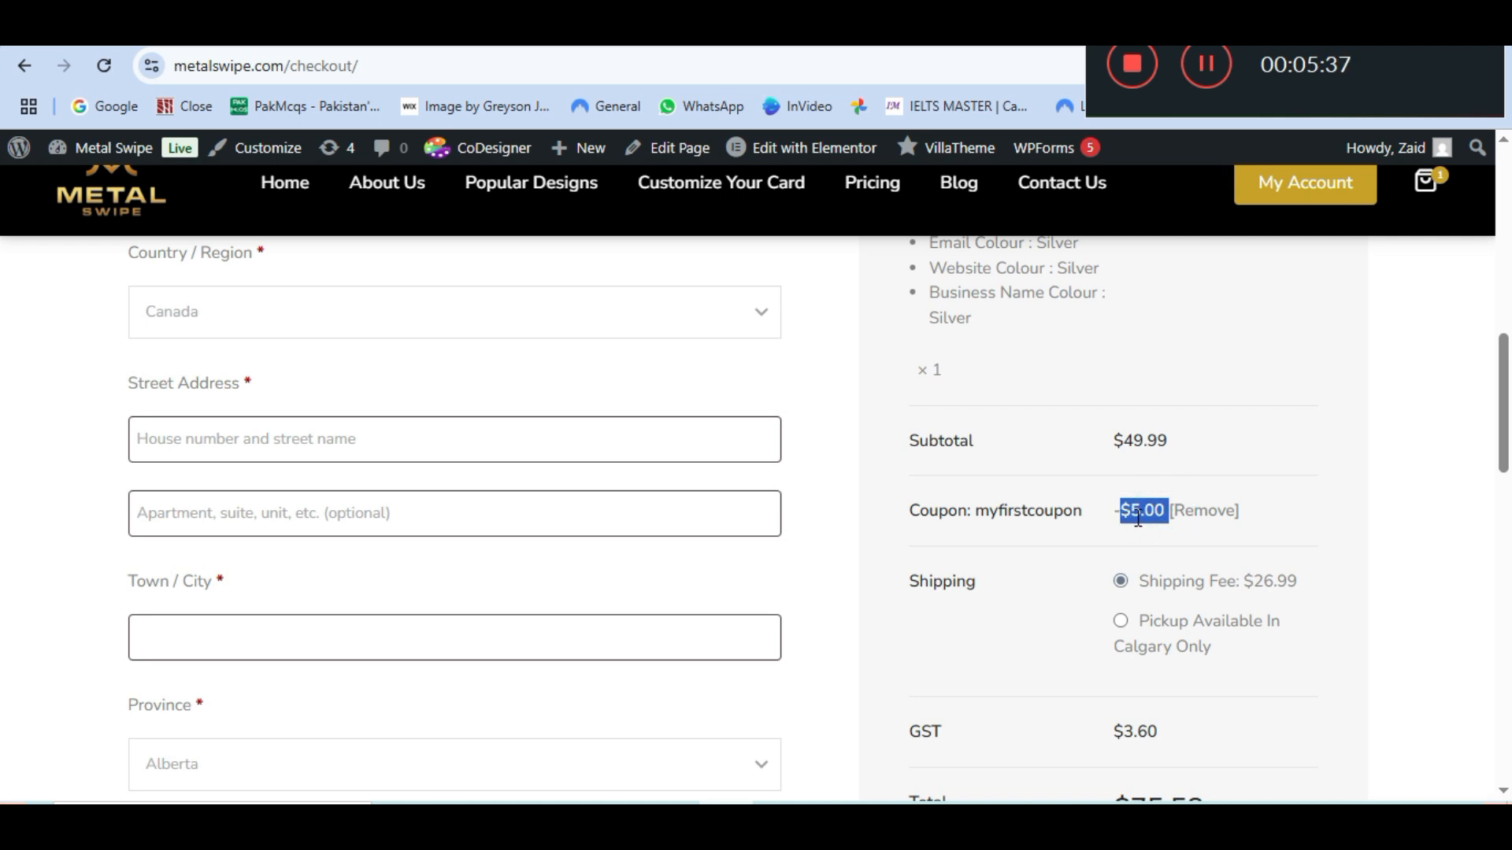
# Try to apply the coupon code myfirstcoupon a second time at checkout and read the response below the code field.
pyautogui.scroll(10, 940, 612)
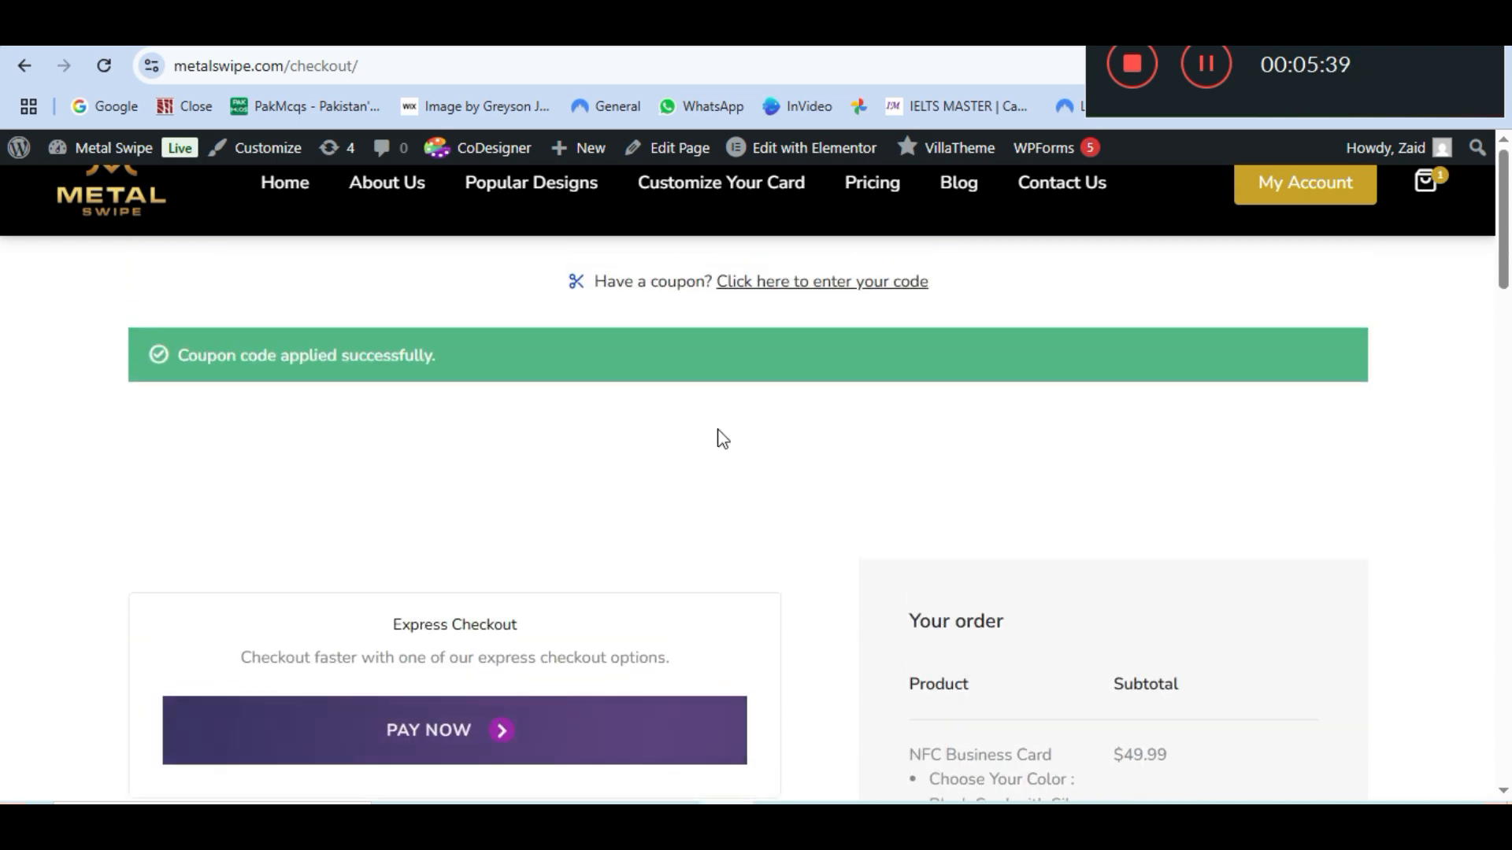
pyautogui.click(850, 283)
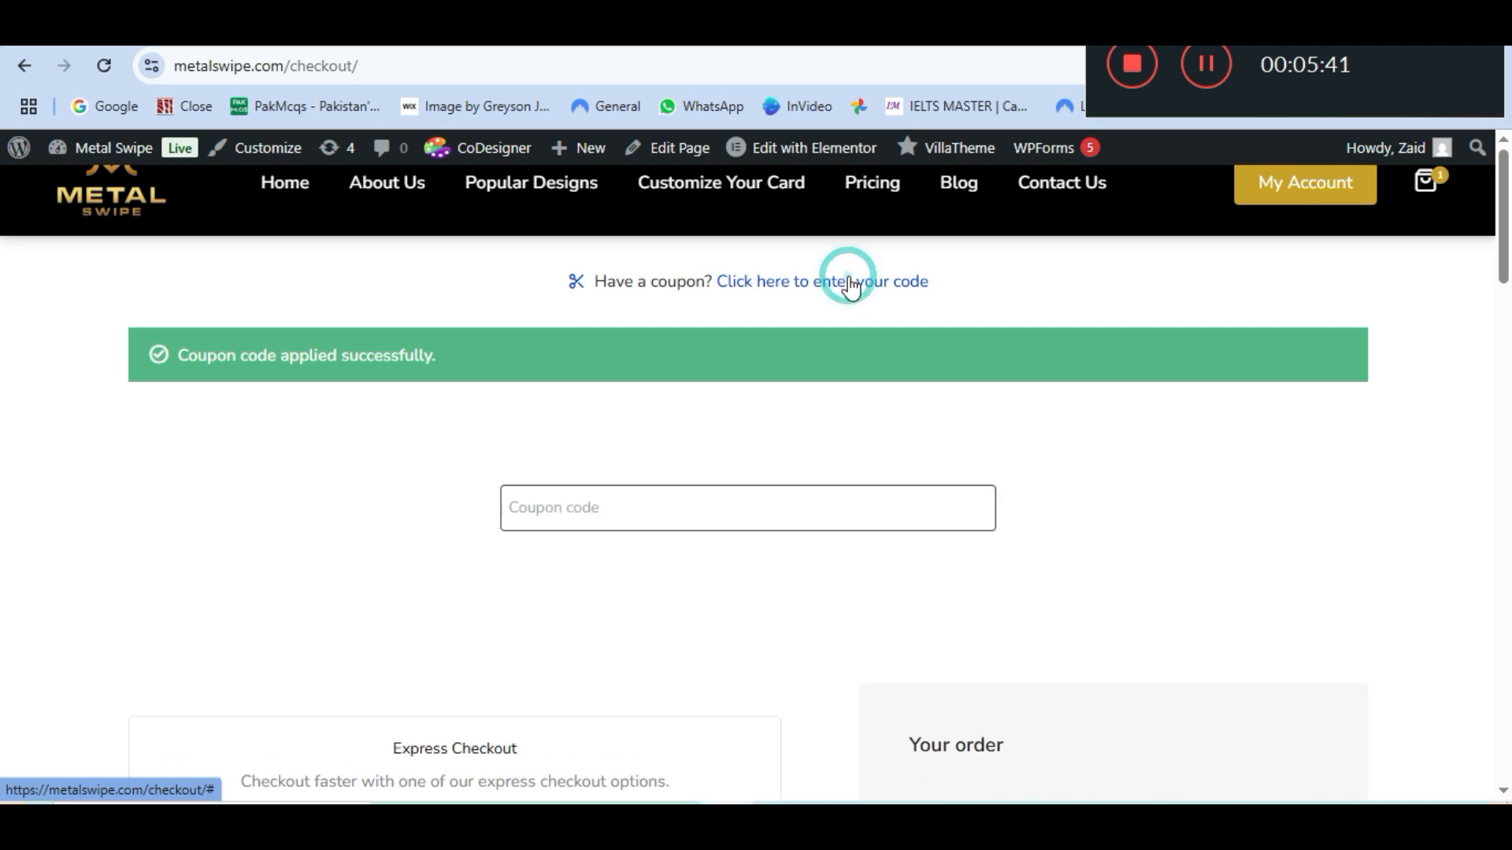
pyautogui.click(651, 506)
pyautogui.hotkey('ctrl', 'v')
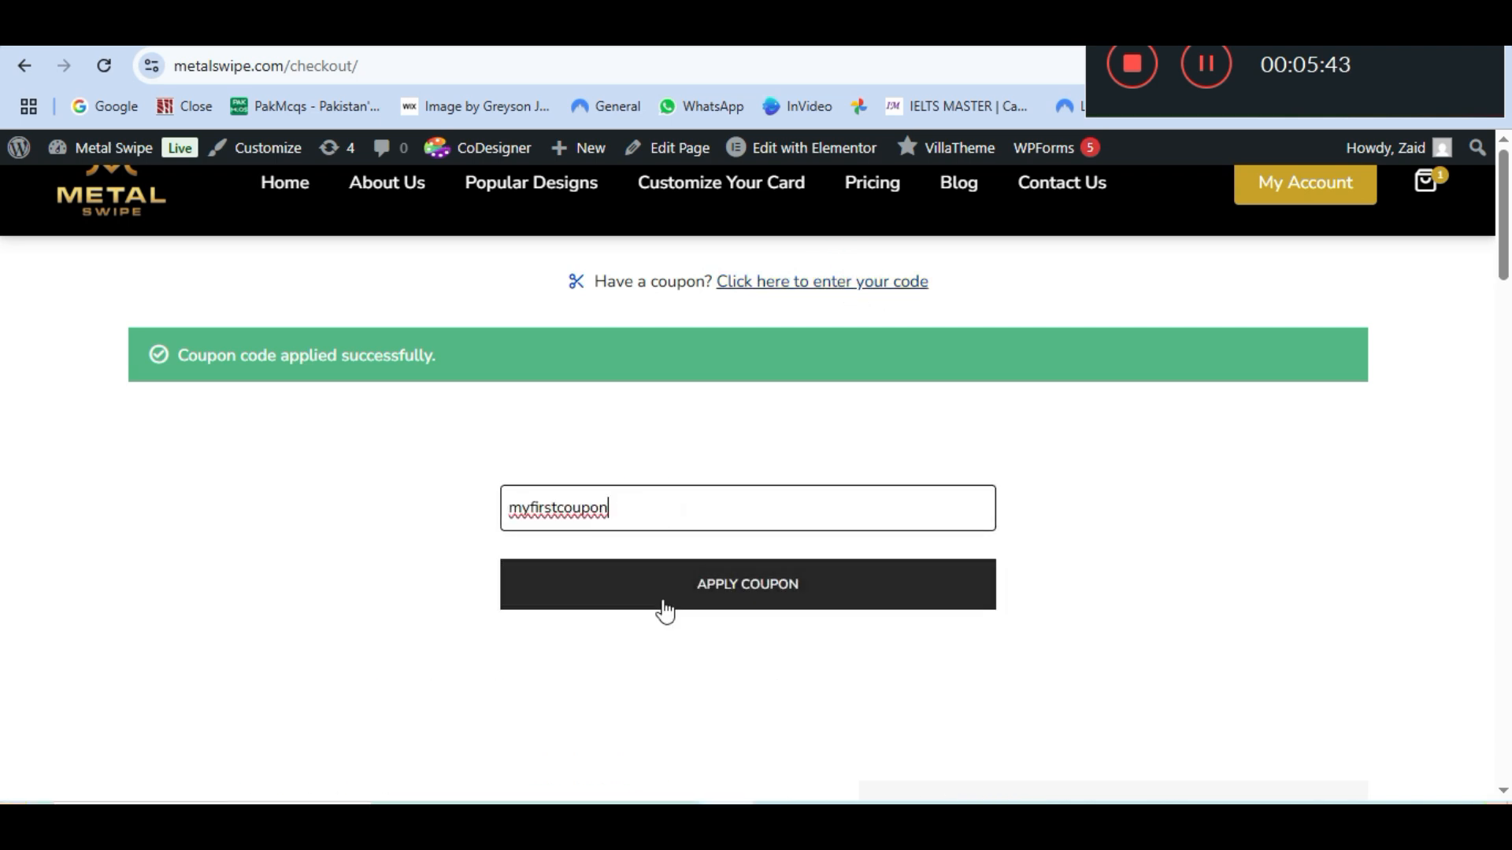
pyautogui.click(665, 607)
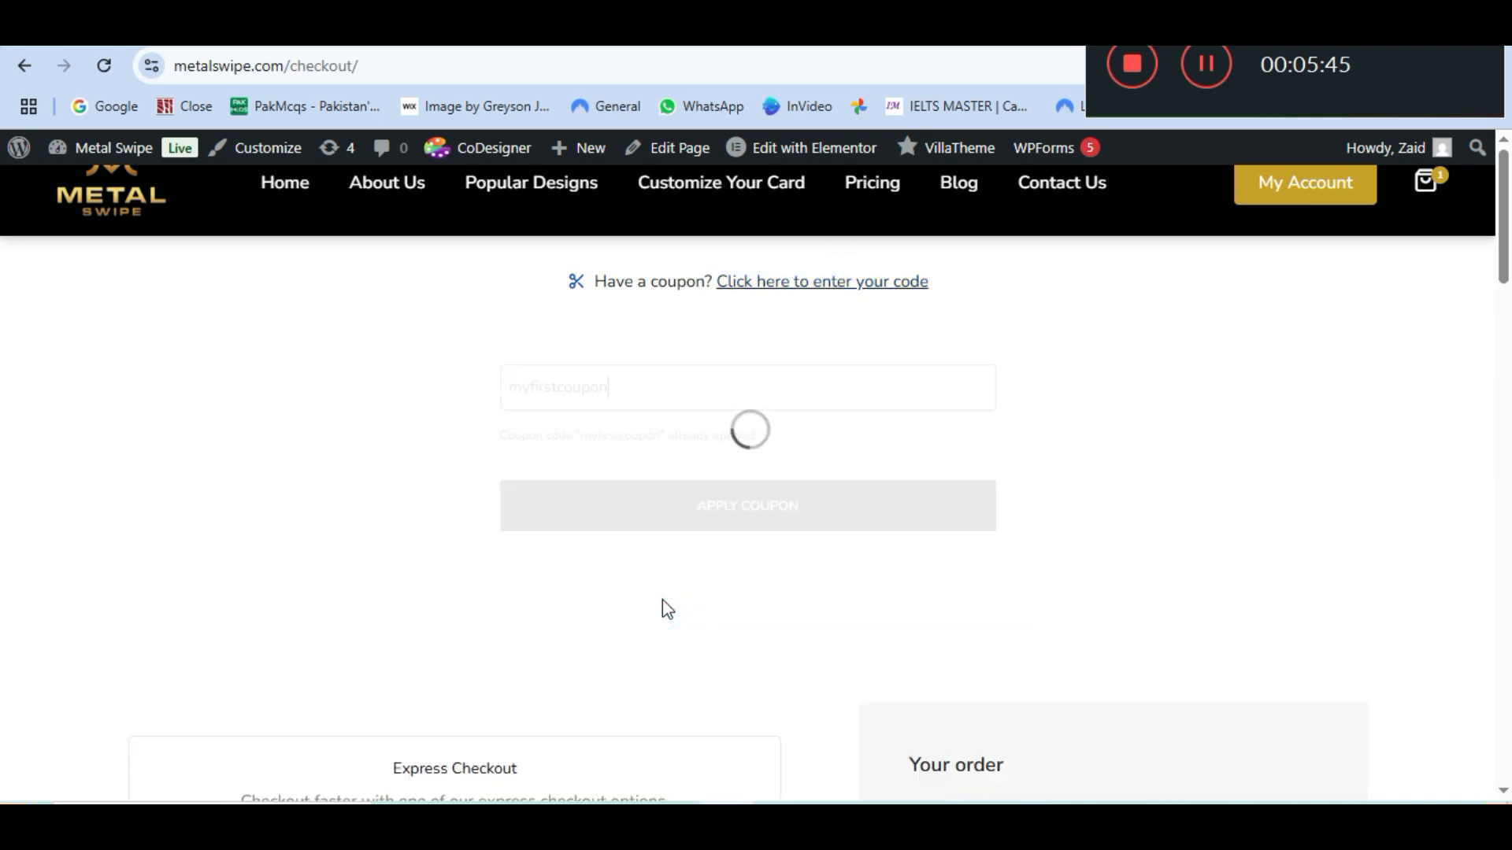
pyautogui.moveTo(472, 437); pyautogui.dragTo(776, 442)
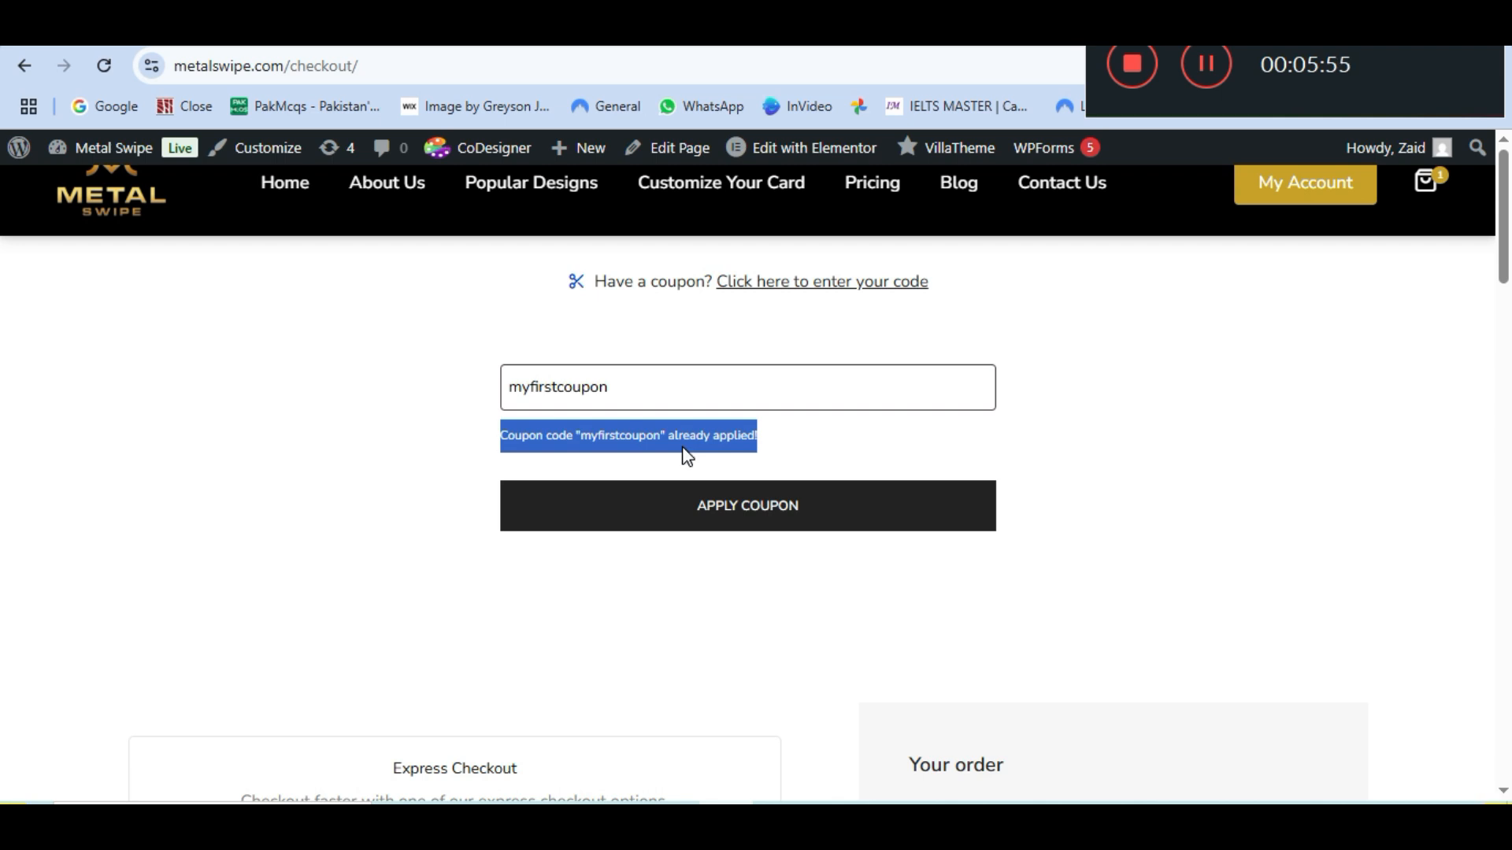
pyautogui.click(717, 431)
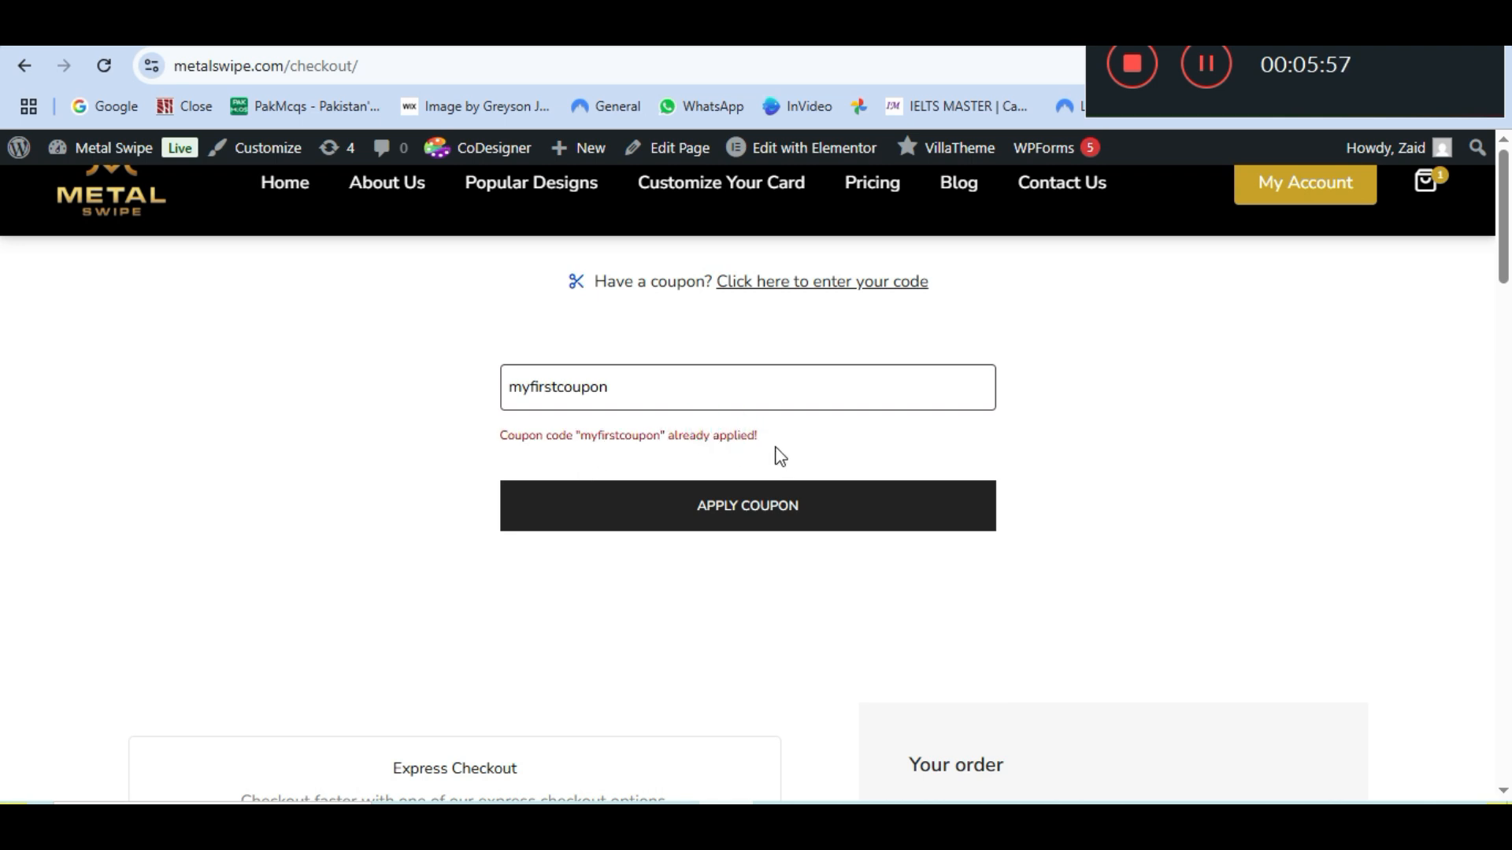
pyautogui.moveTo(763, 441); pyautogui.dragTo(487, 437)
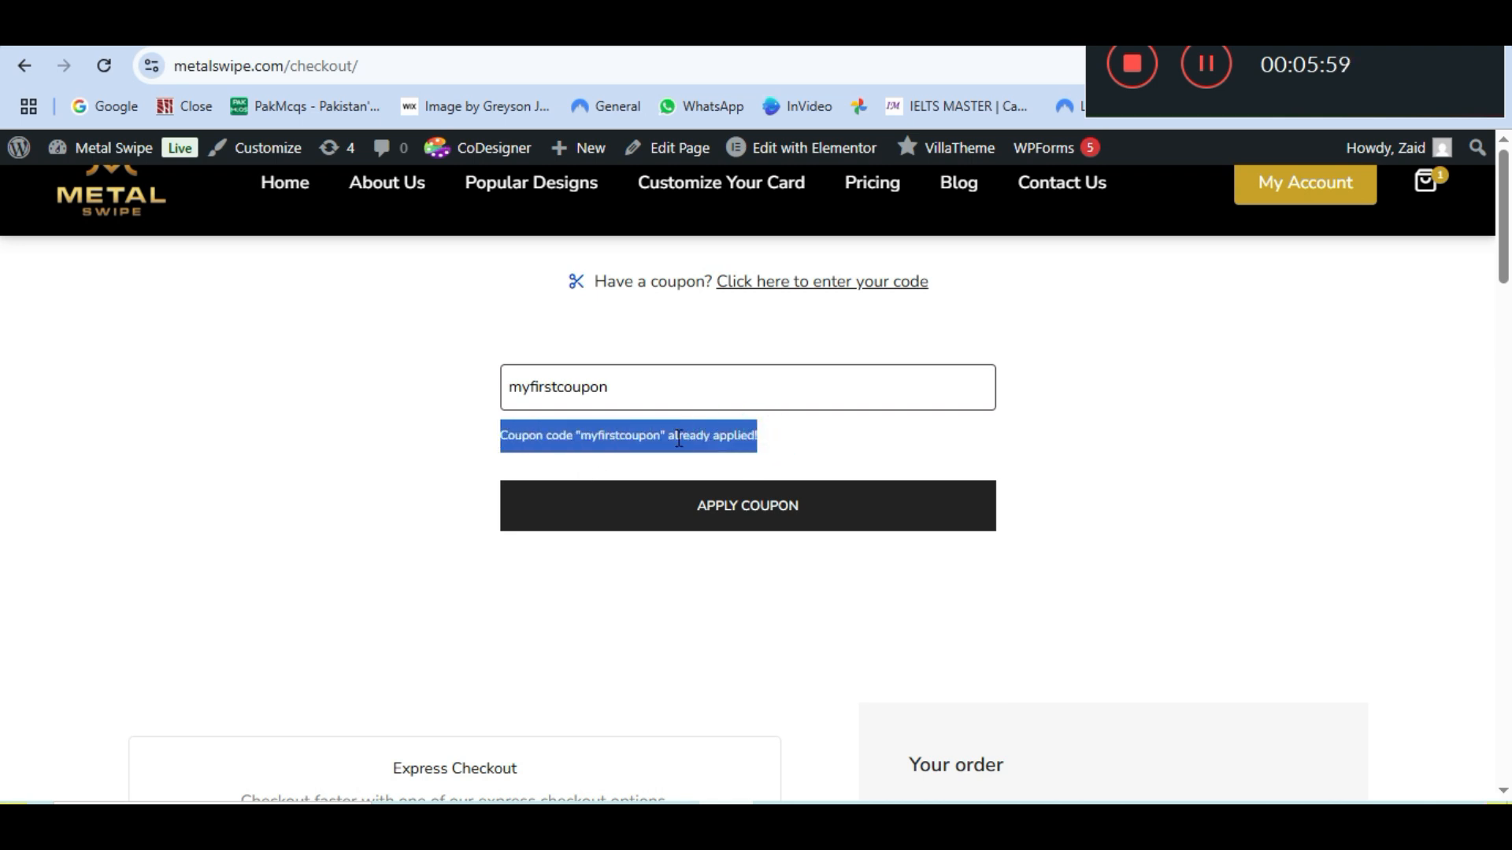
# Return to the WooCommerce coupons list in the WordPress admin and review the myfirstcoupon entry.
pyautogui.hotkey('ctrl', 'shift', 'Tab')
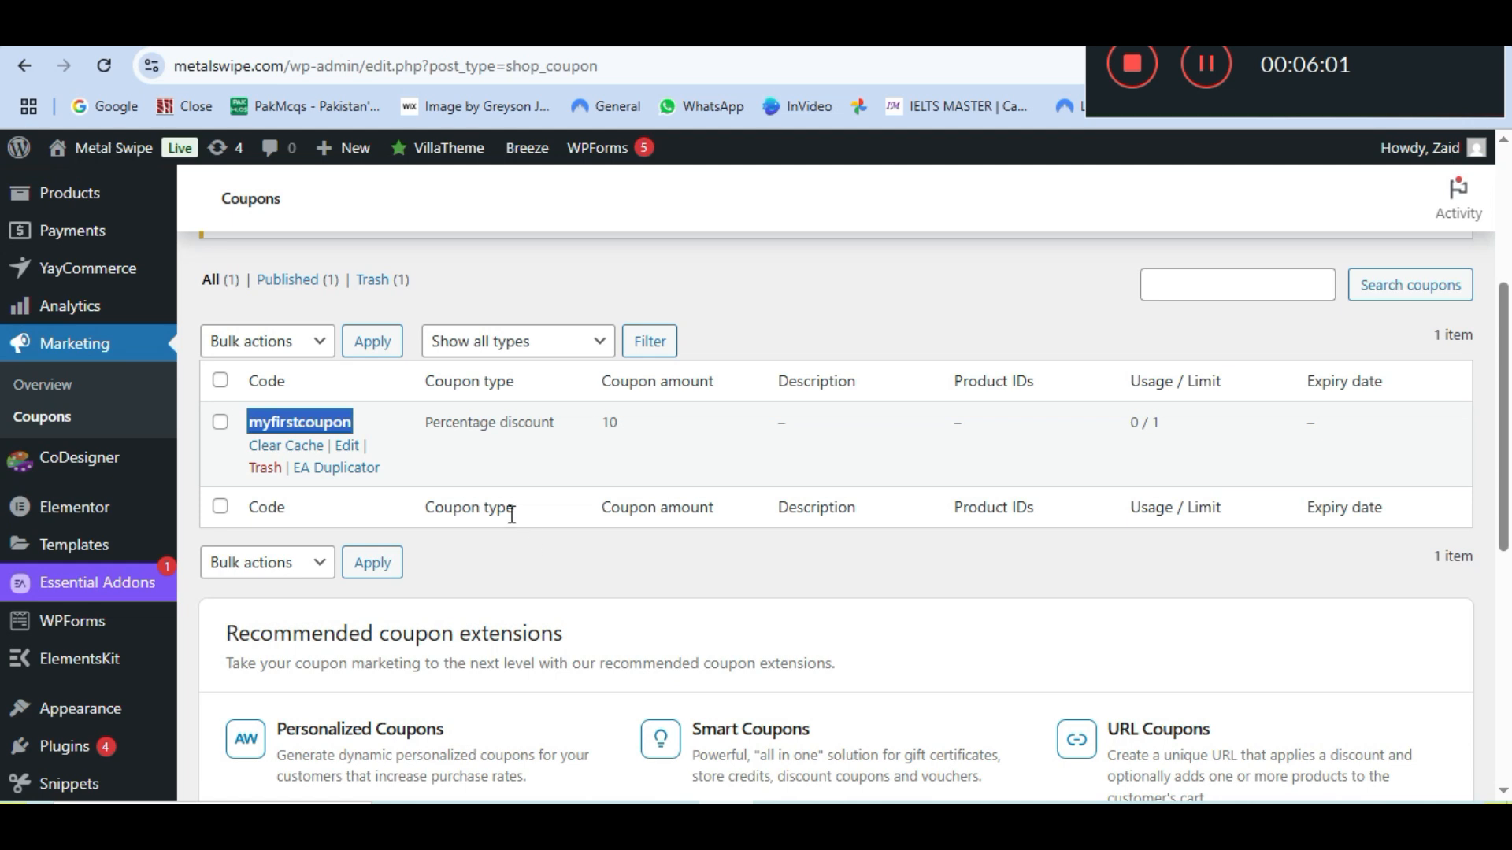
pyautogui.scroll(-2, 512, 514)
pyautogui.scroll(5, 378, 516)
pyautogui.scroll(-2, 337, 511)
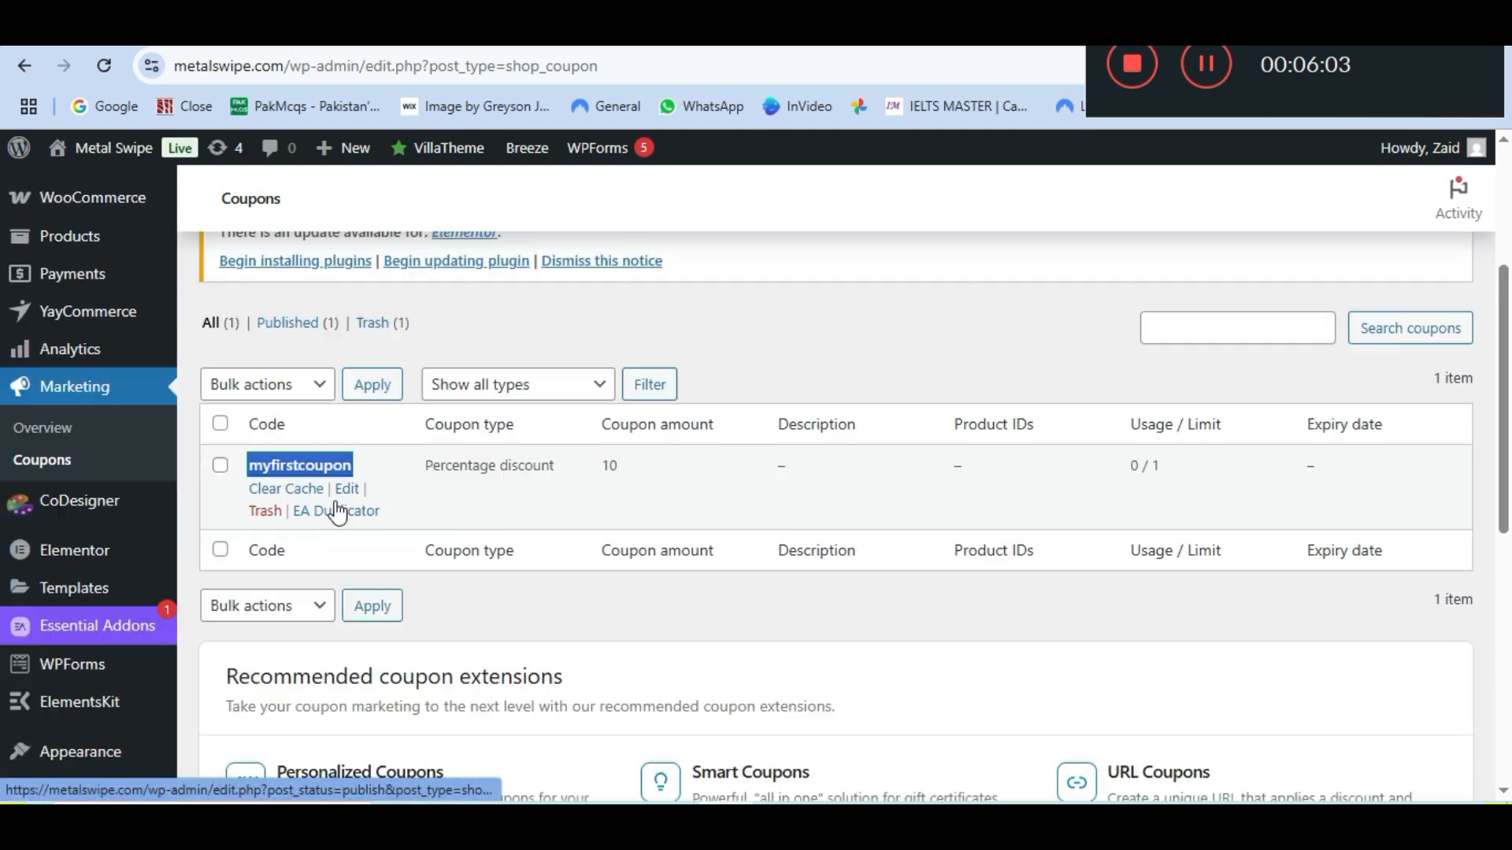
pyautogui.scroll(-1, 327, 509)
pyautogui.scroll(3, 422, 472)
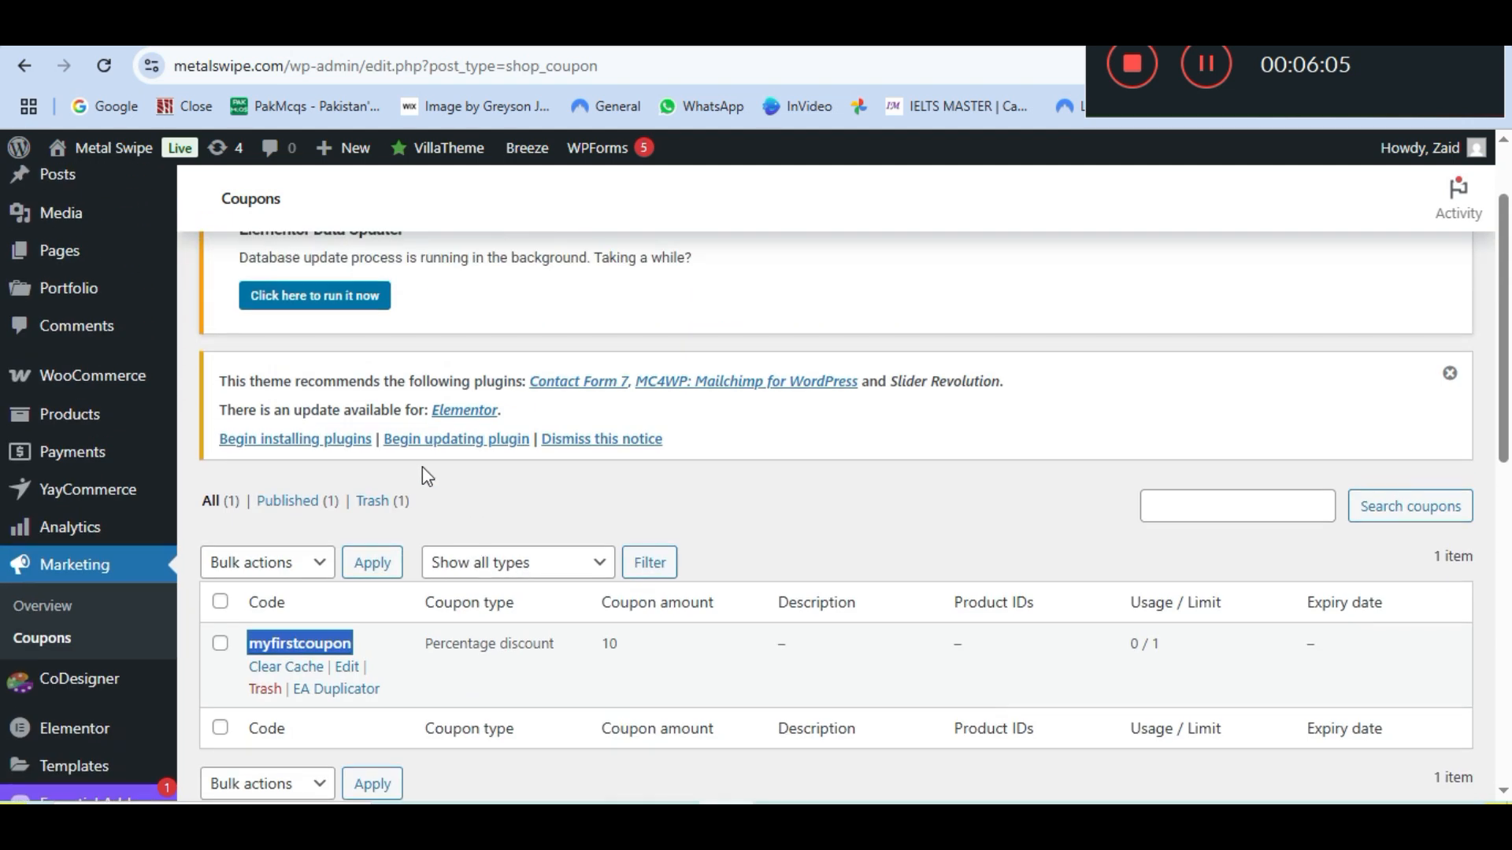